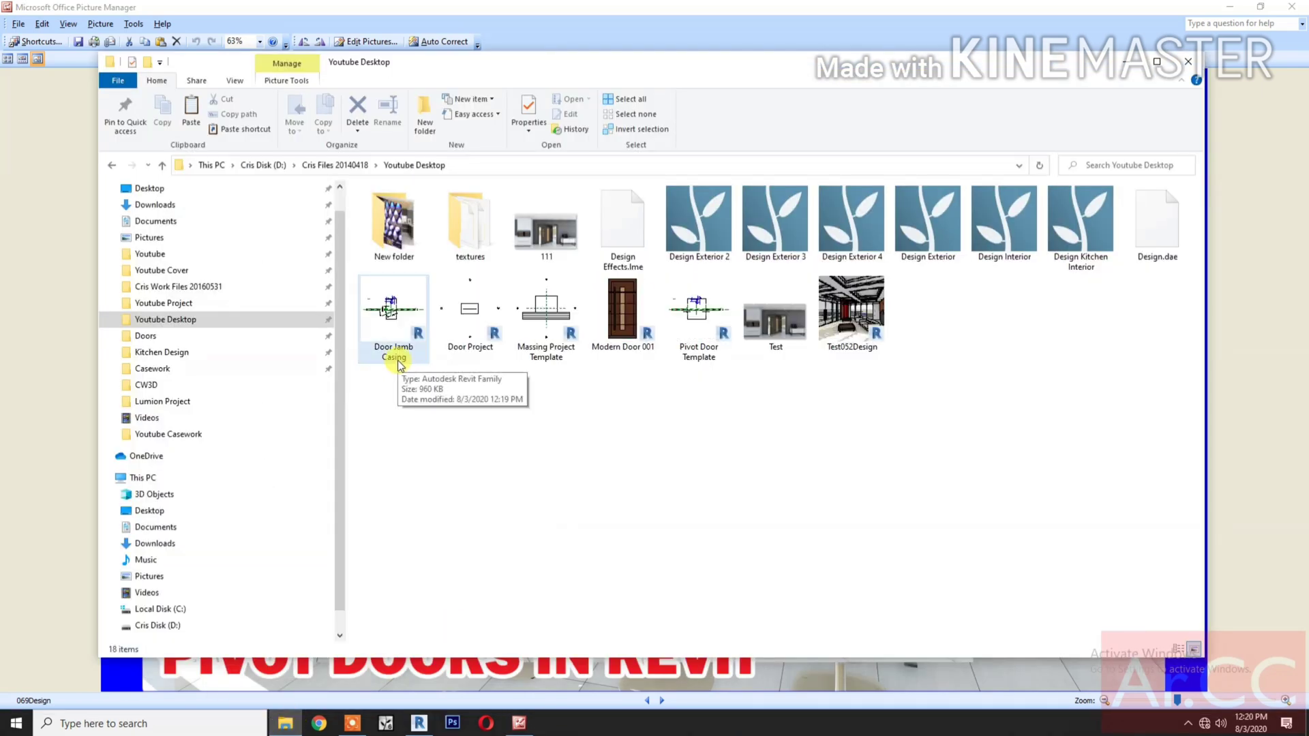
Step: Open the Door Jamb Casing family file from the Youtube Desktop folder in Revit
double_click(399, 362)
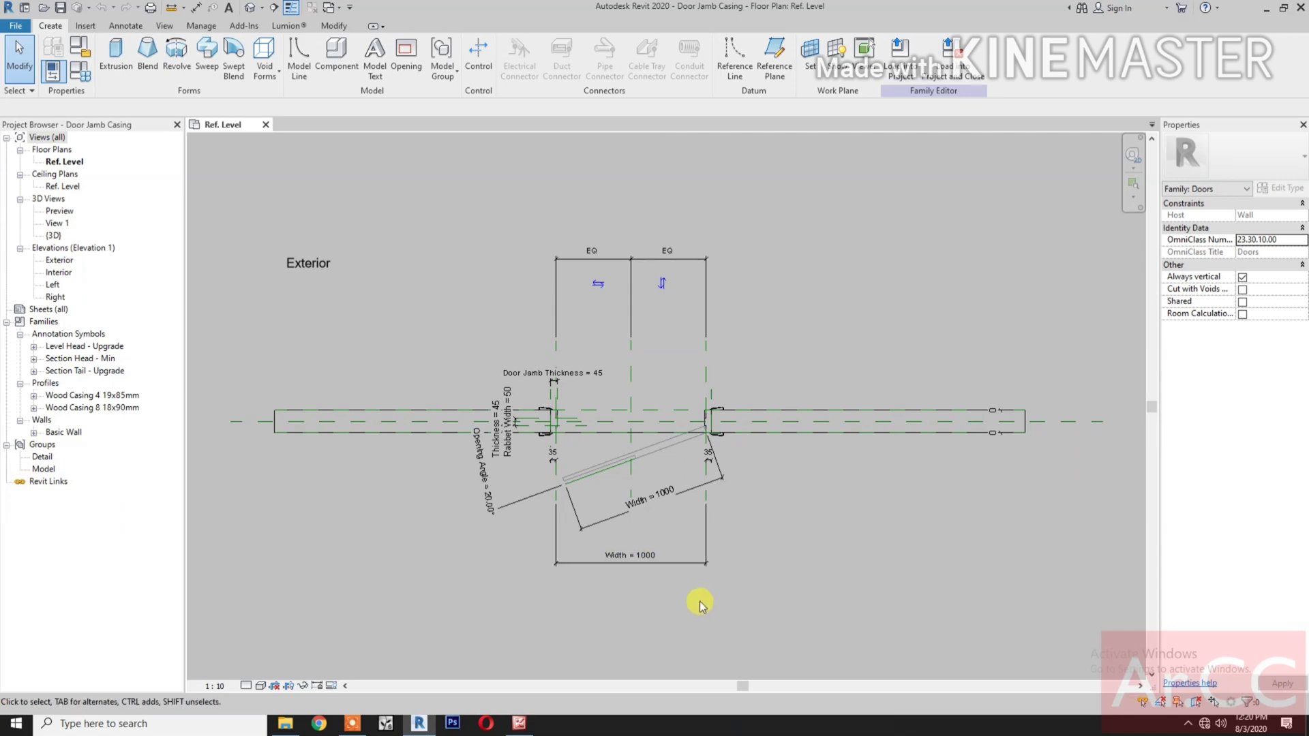
Step: Delete the swung door-leaf extrusion along with its angled reference line and Opening Angle dimension
scroll(617, 474, up, 2)
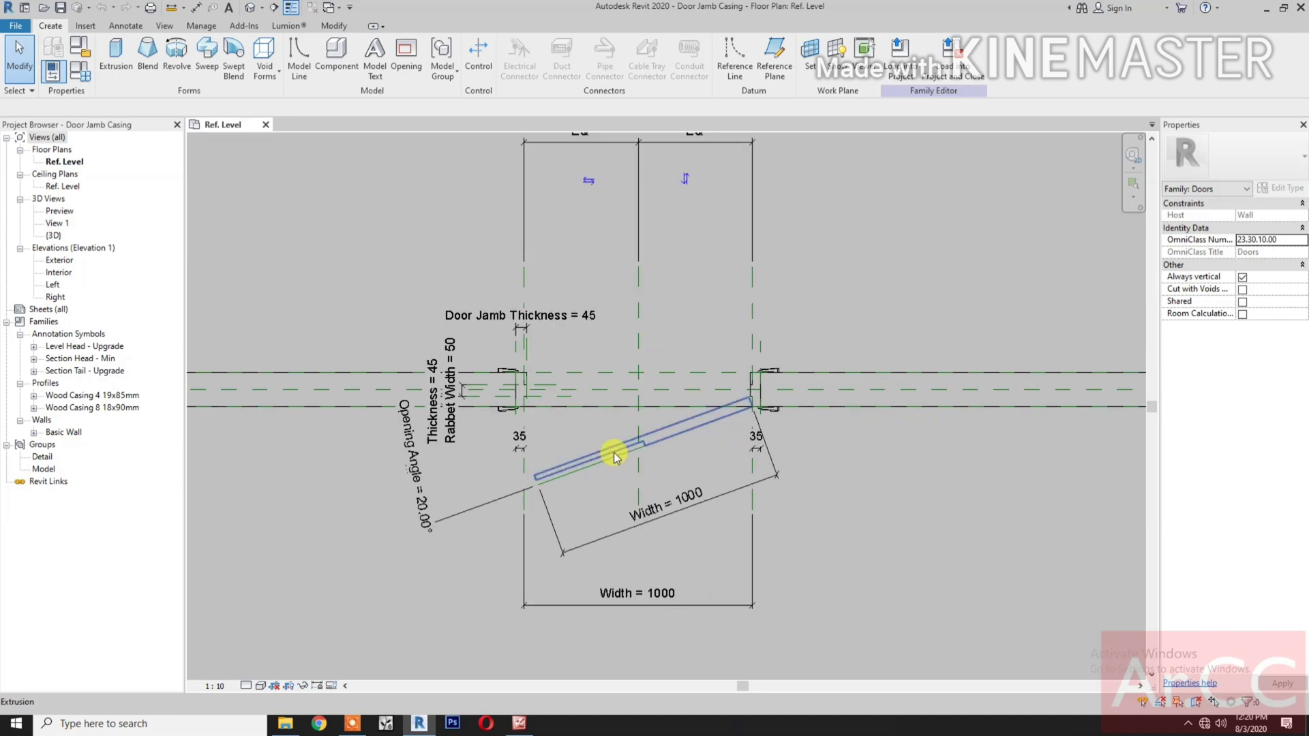
click(616, 456)
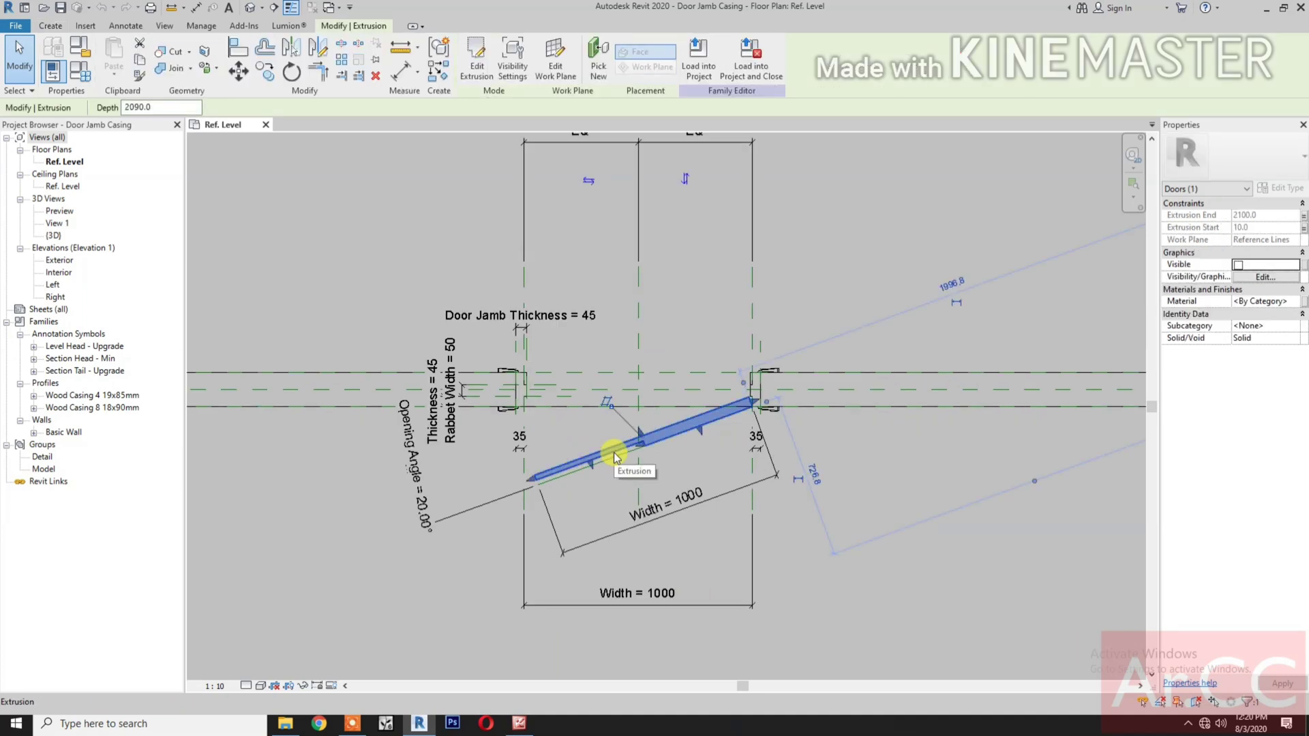
click(609, 477)
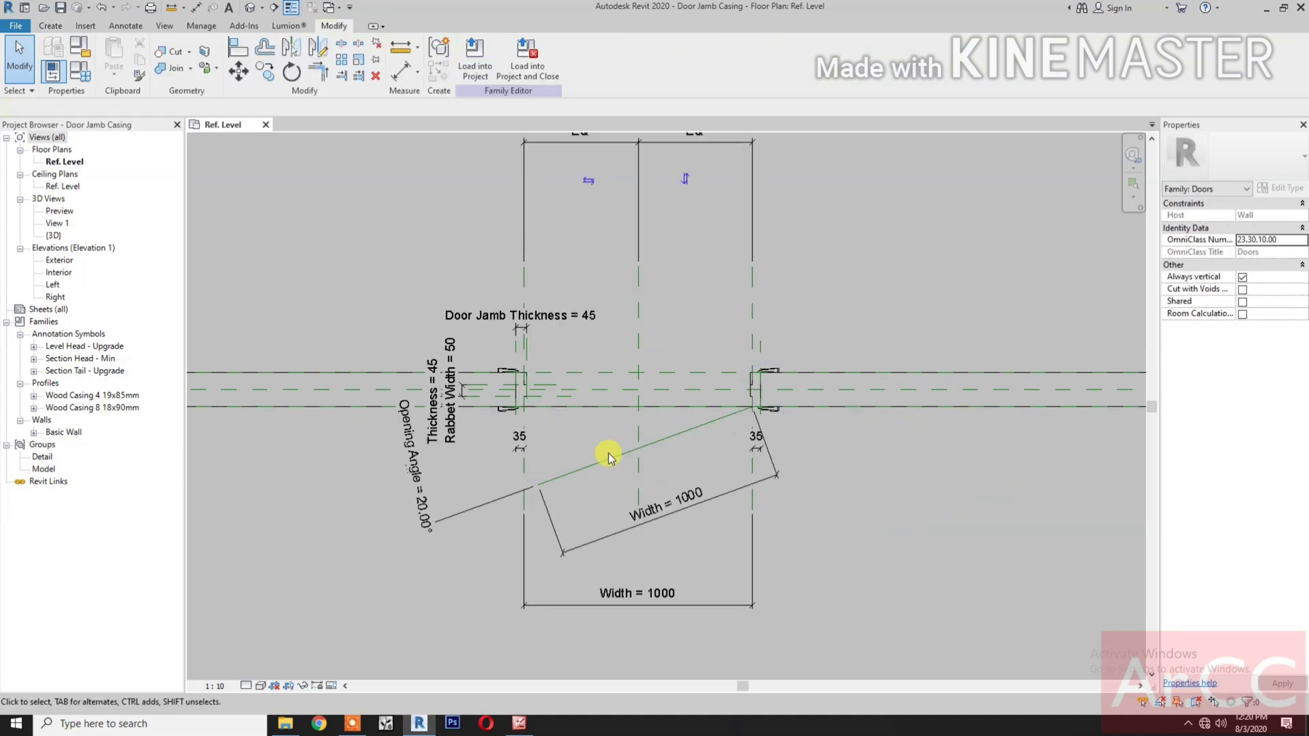
click(609, 460)
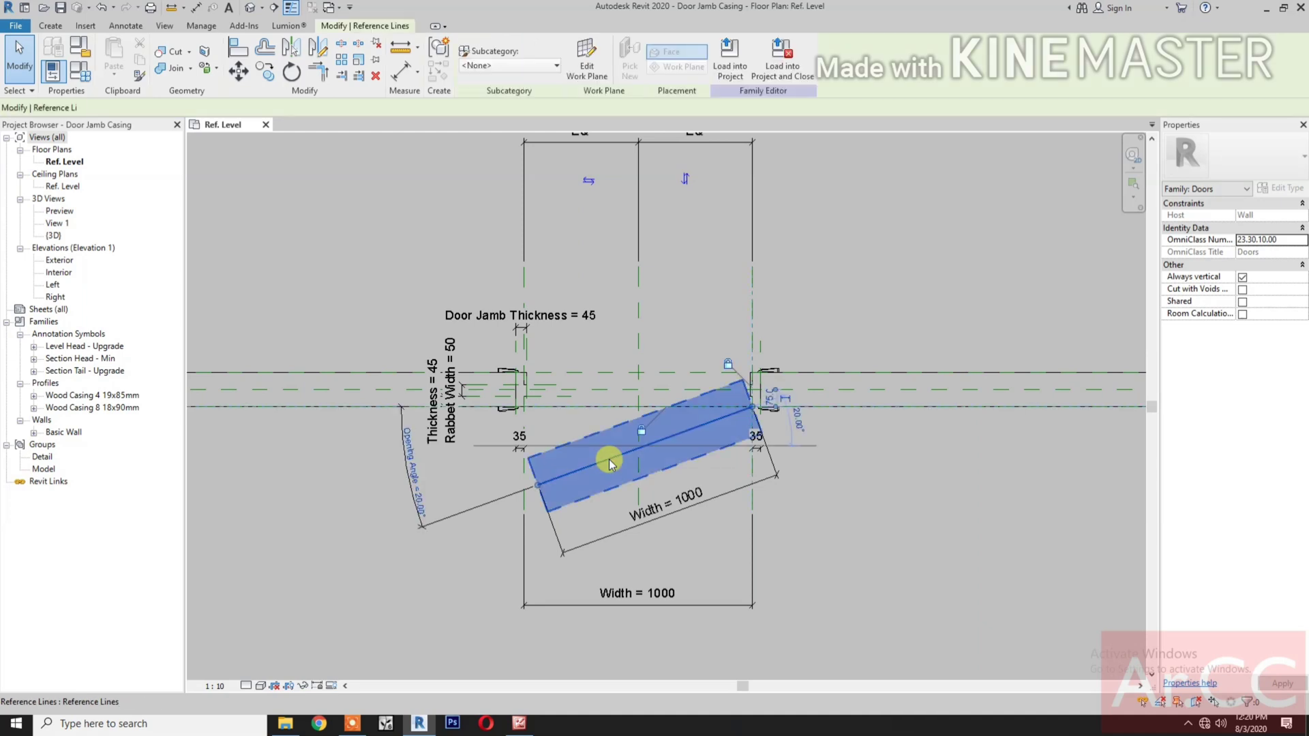
key(Delete)
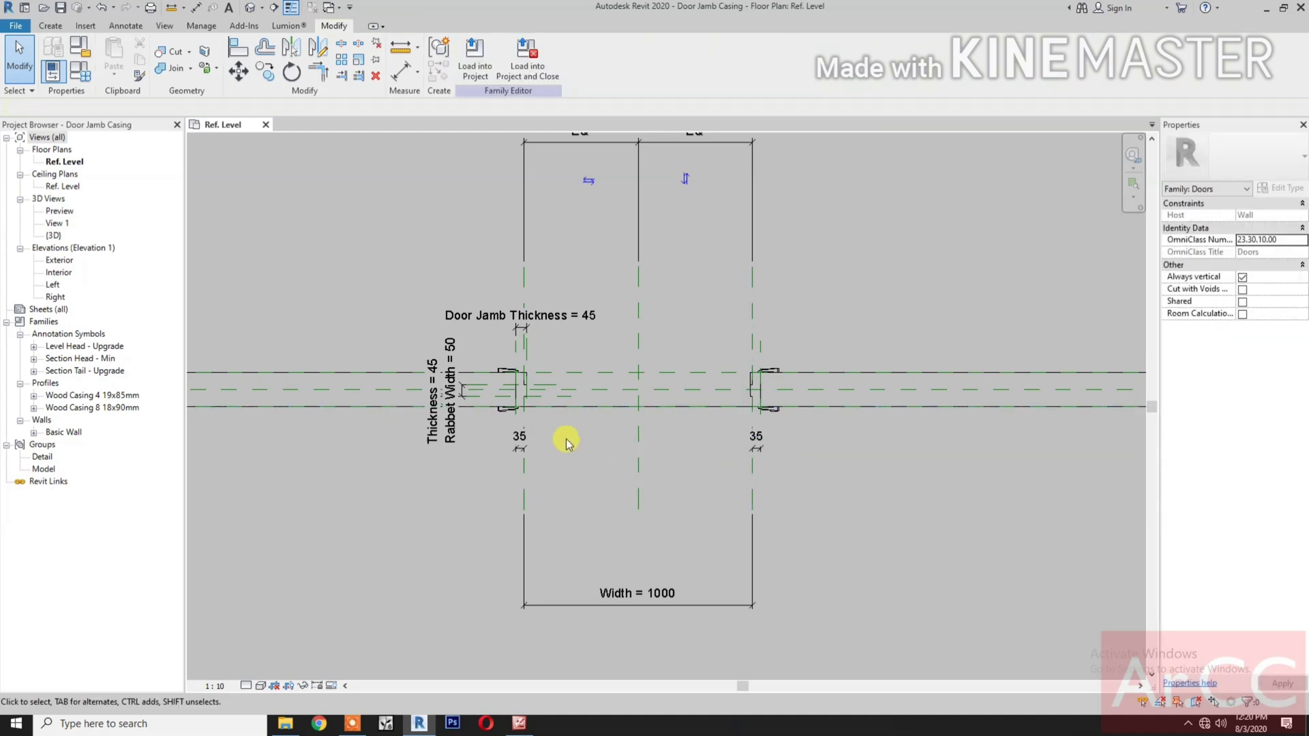
Step: Enter Edit Sweep on the jamb sweep and open its profile sketch
scroll(555, 446, up, 3)
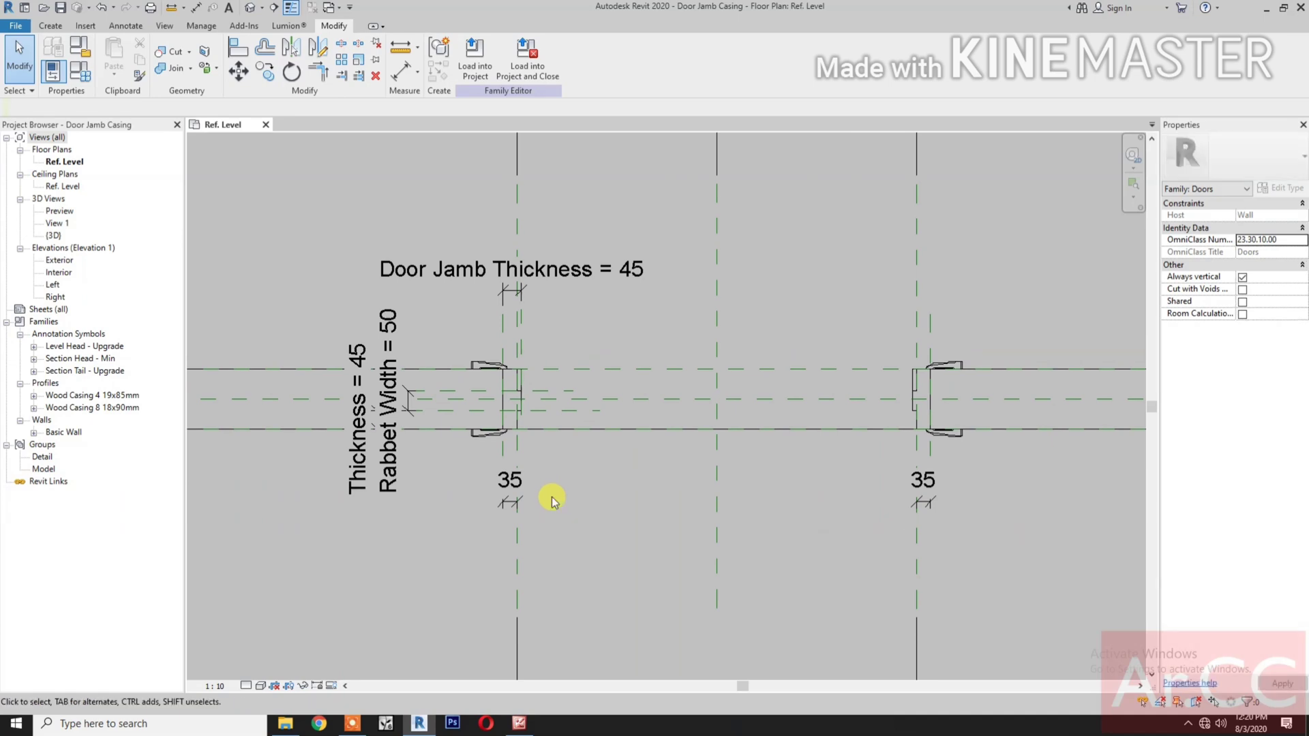
scroll(534, 412, up, 1)
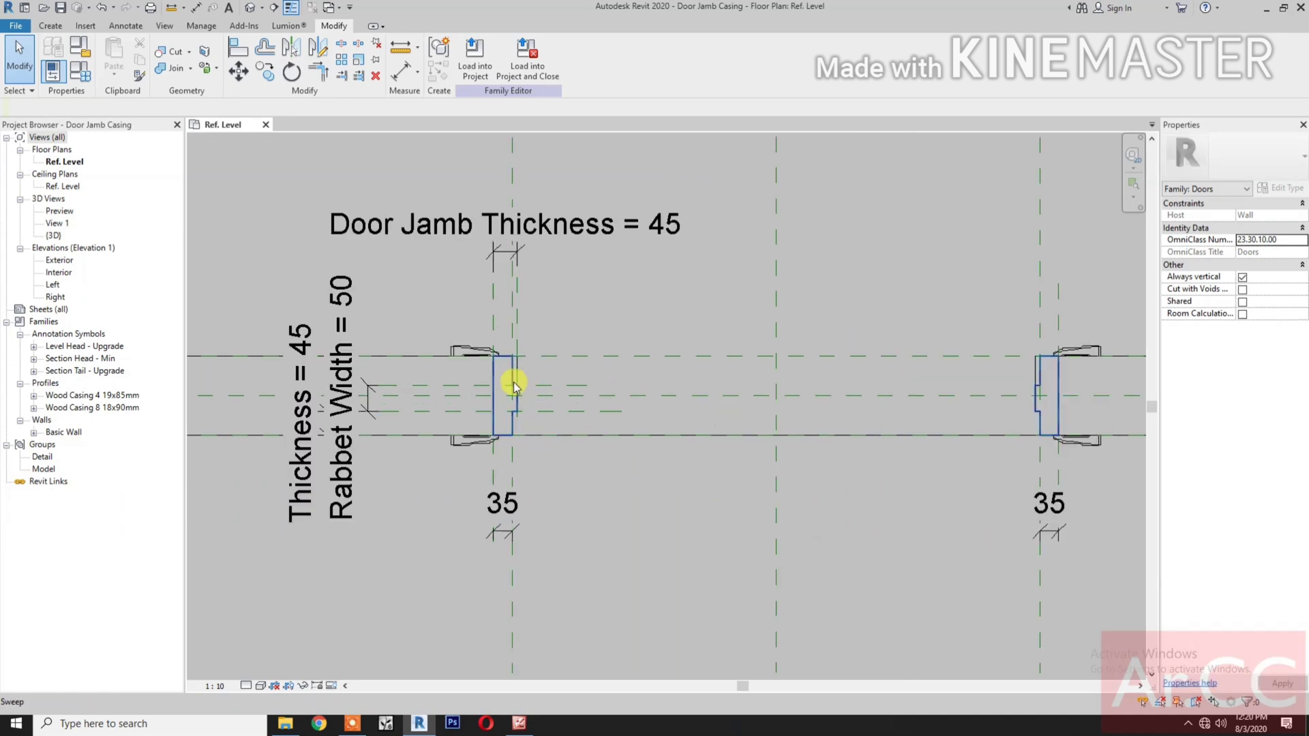
click(514, 385)
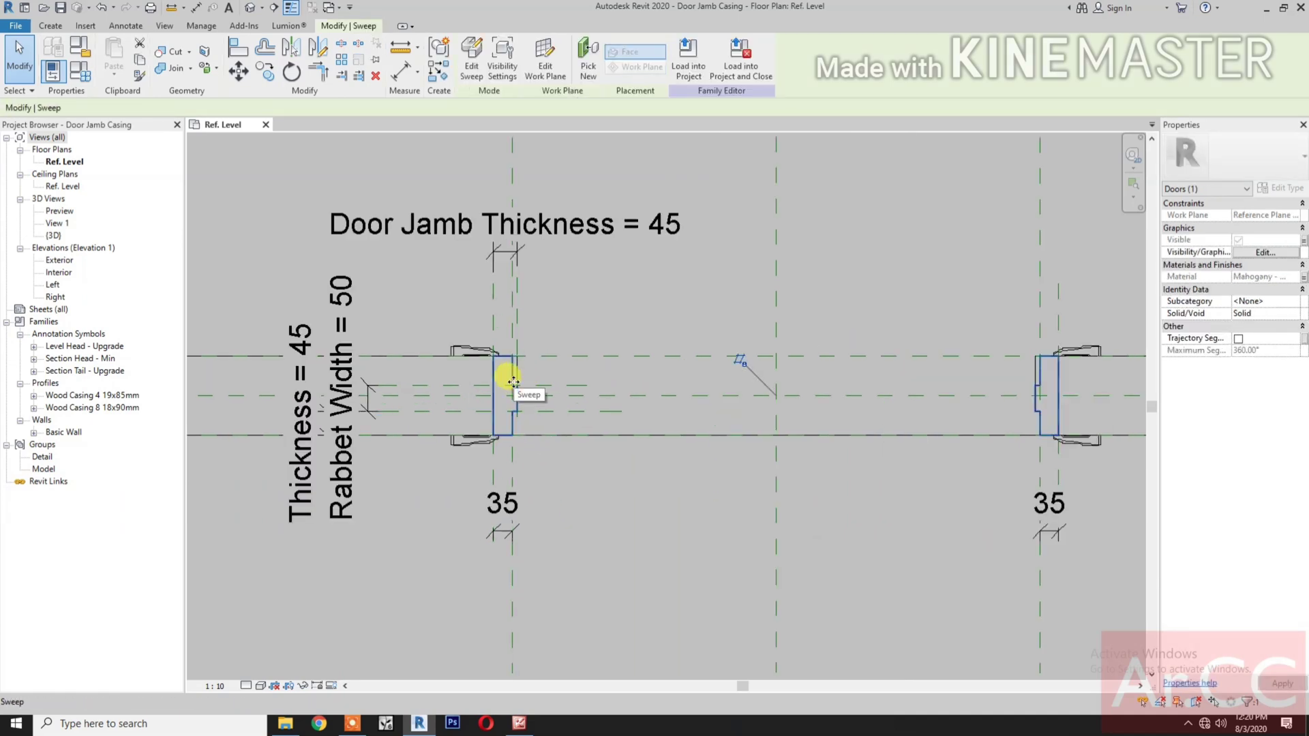
key(Escape)
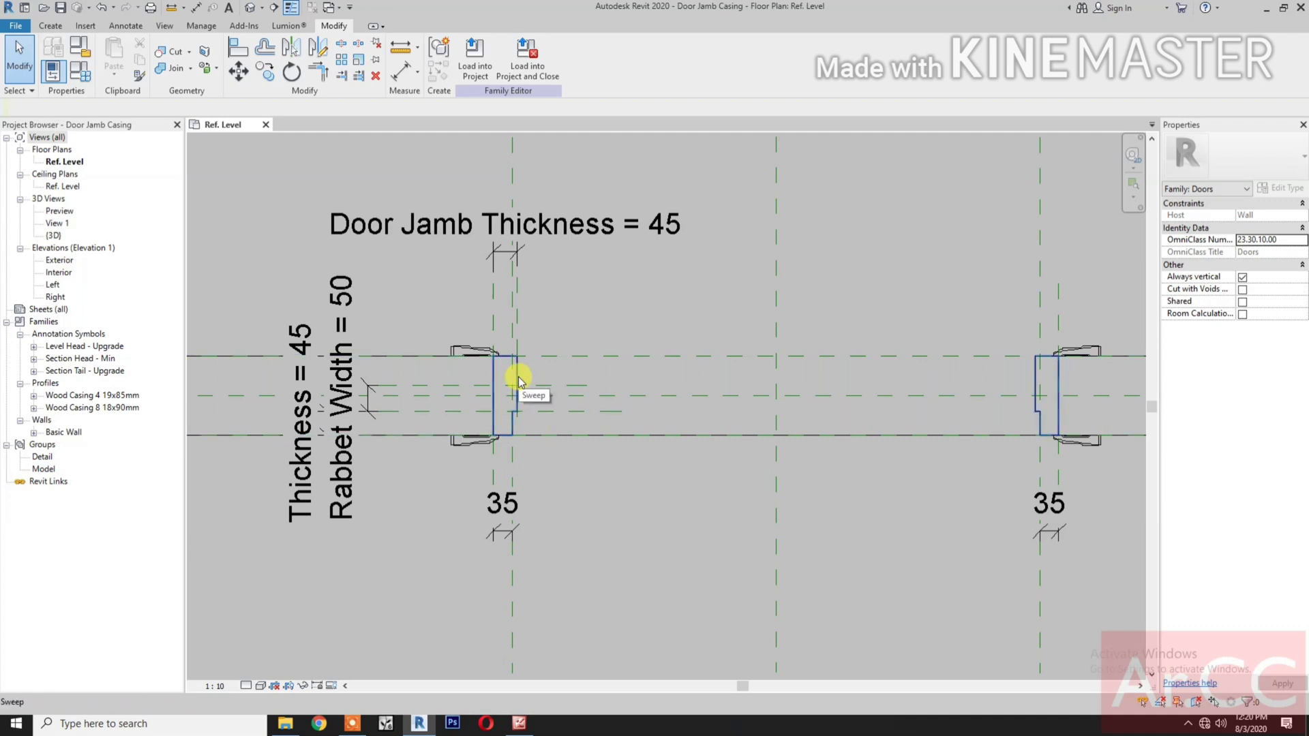
click(518, 380)
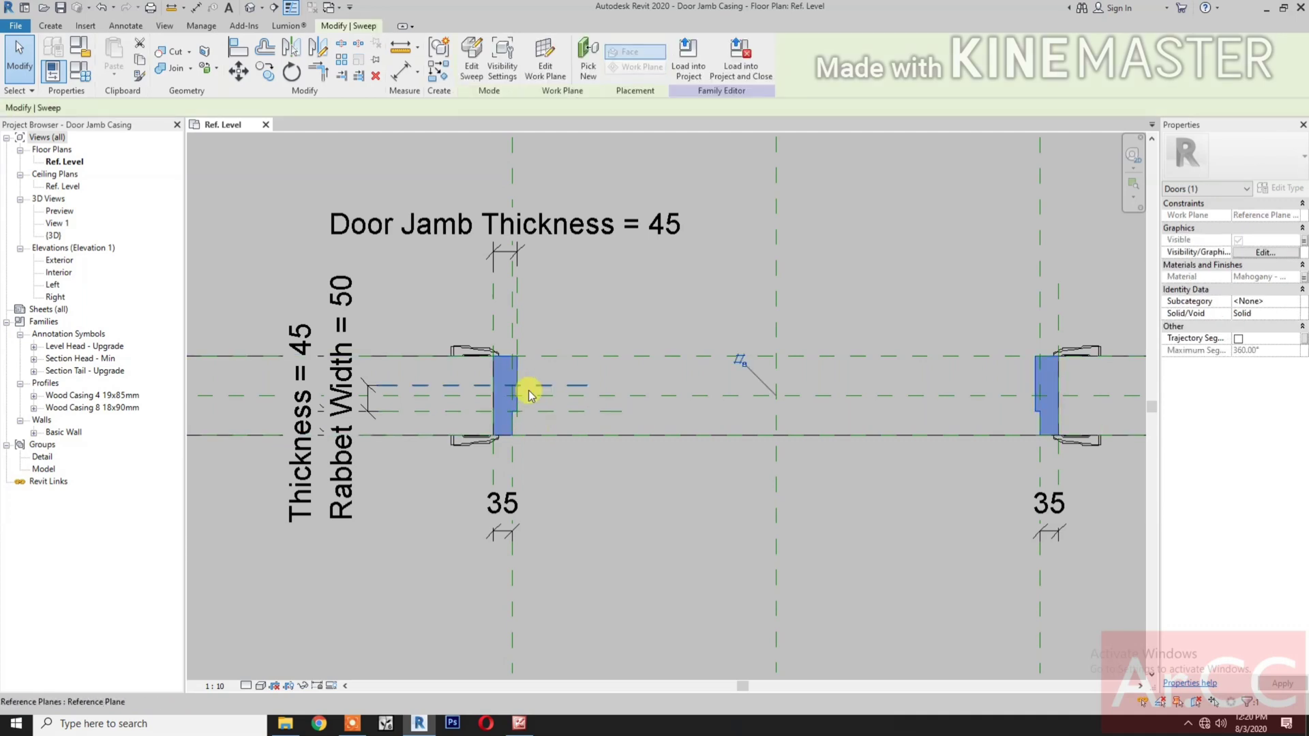
click(472, 75)
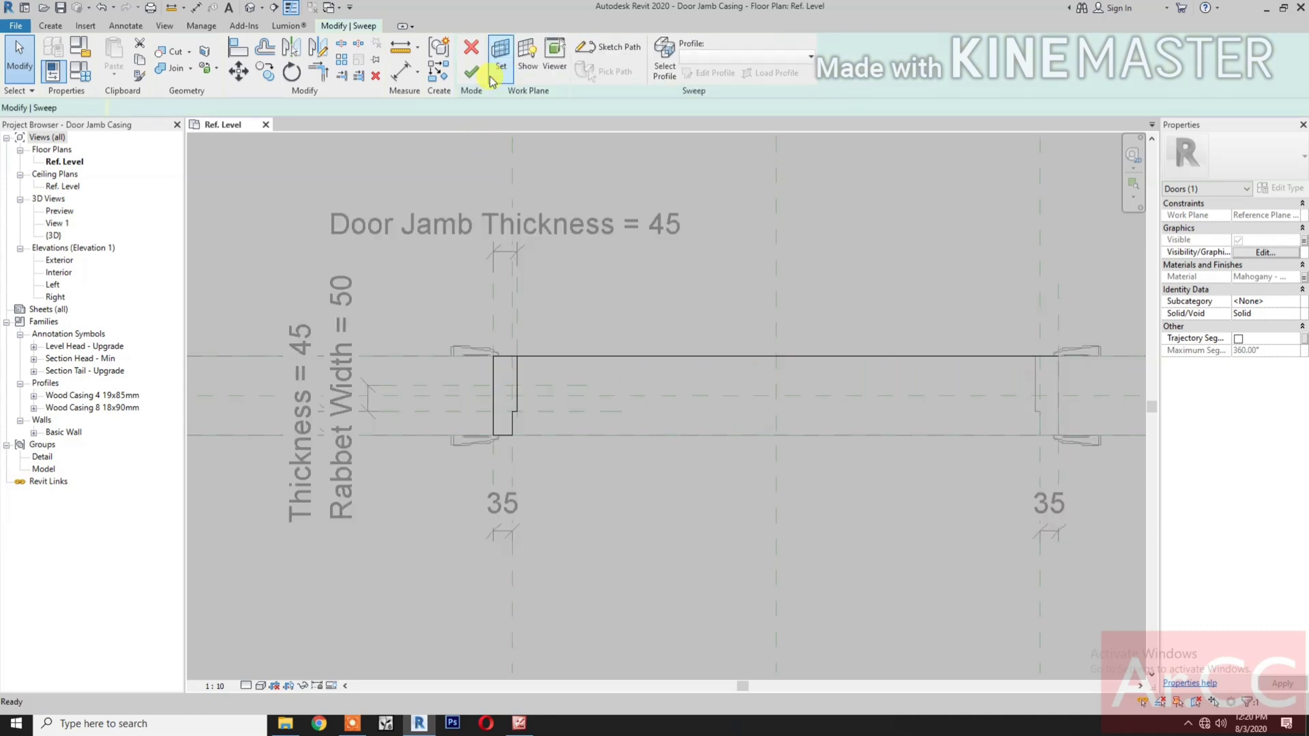
click(512, 384)
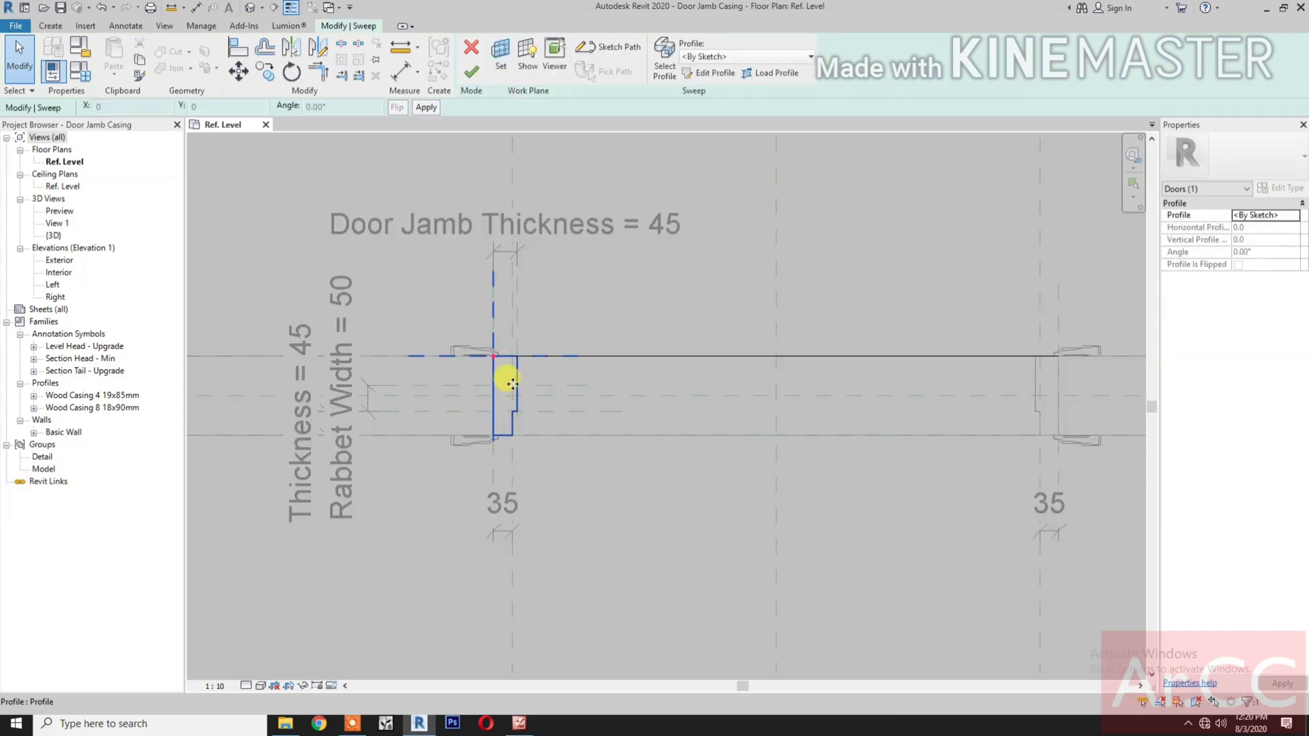
click(706, 75)
Step: Delete the rabbet notch lines, trim the profile to a closed rectangle, and finish both edits
scroll(512, 419, up, 2)
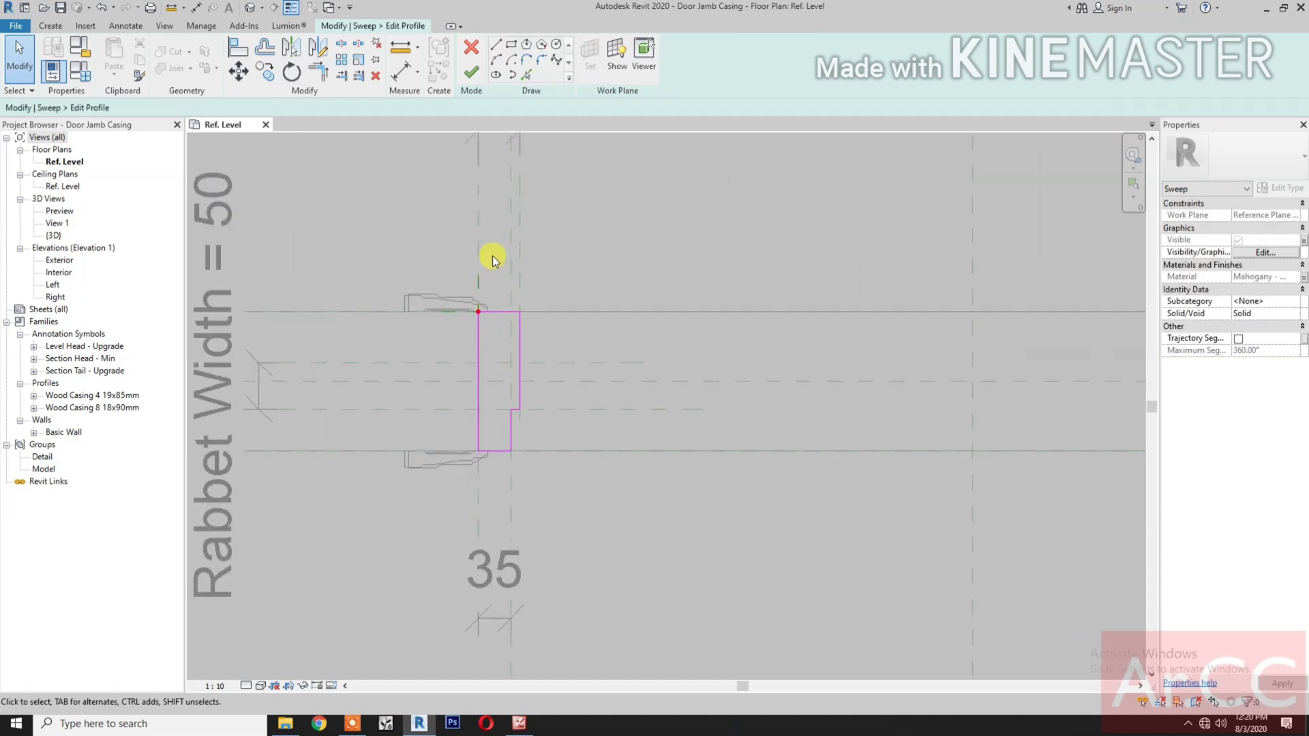
drag(495, 258, 588, 436)
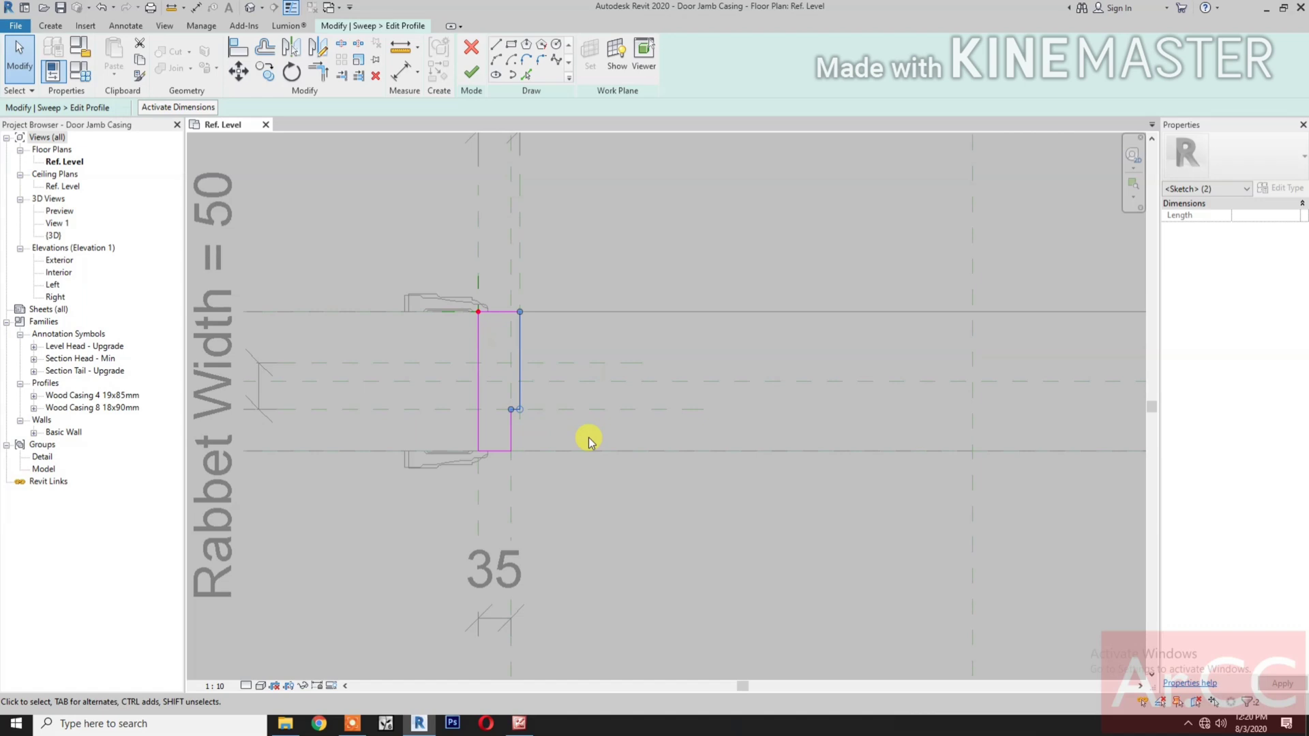
key(Delete)
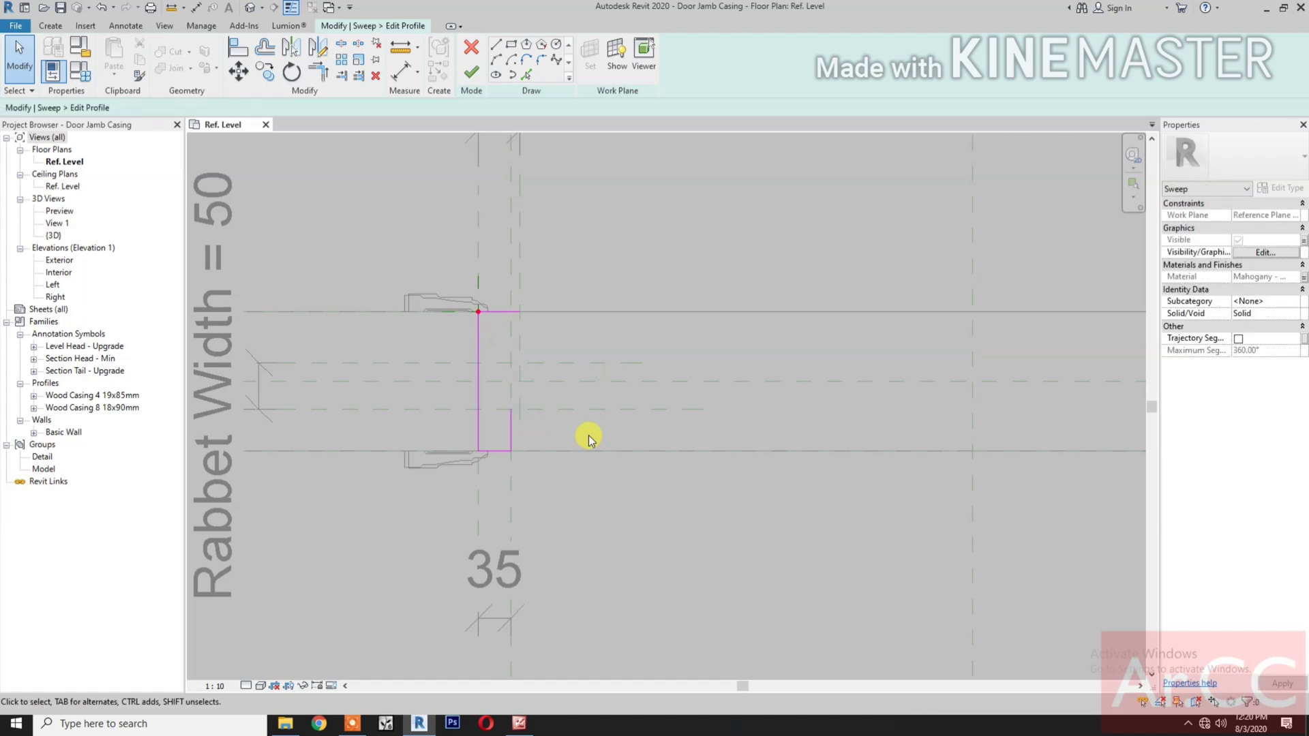
key(t)
key(r)
click(499, 313)
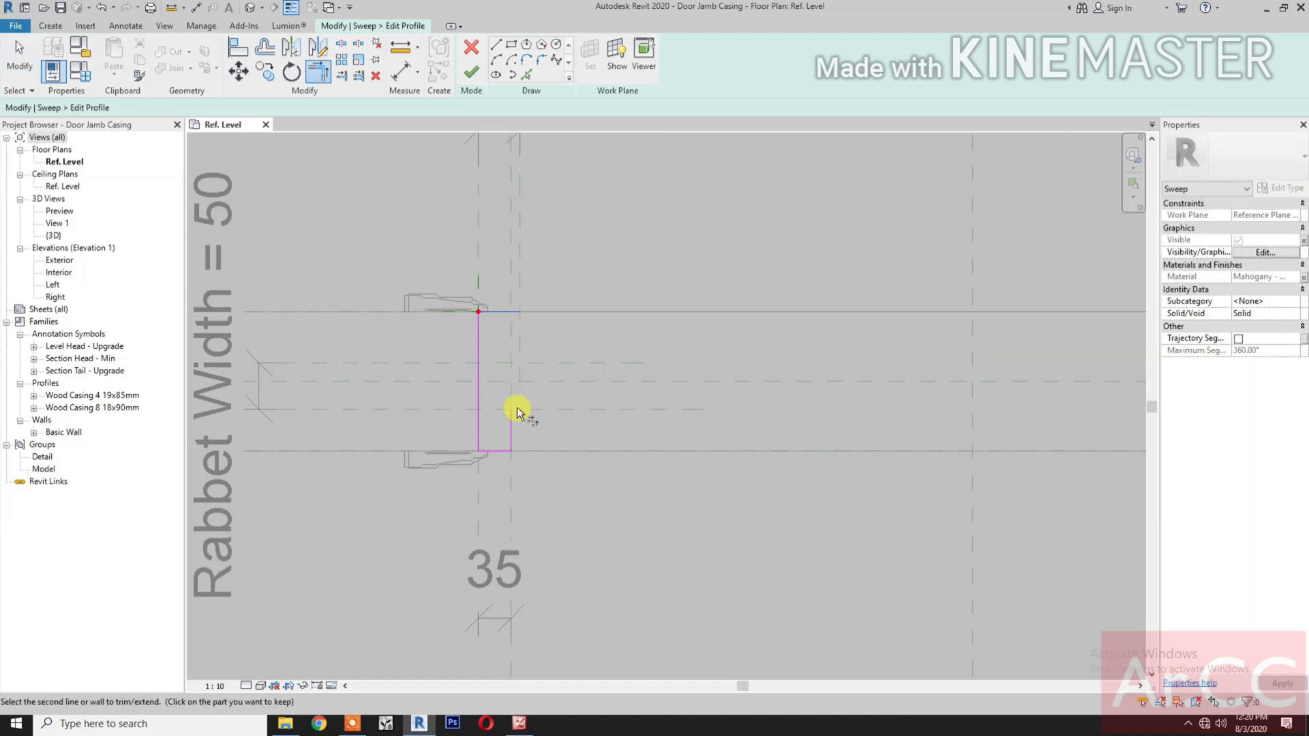
click(511, 421)
scroll(526, 409, down, 1)
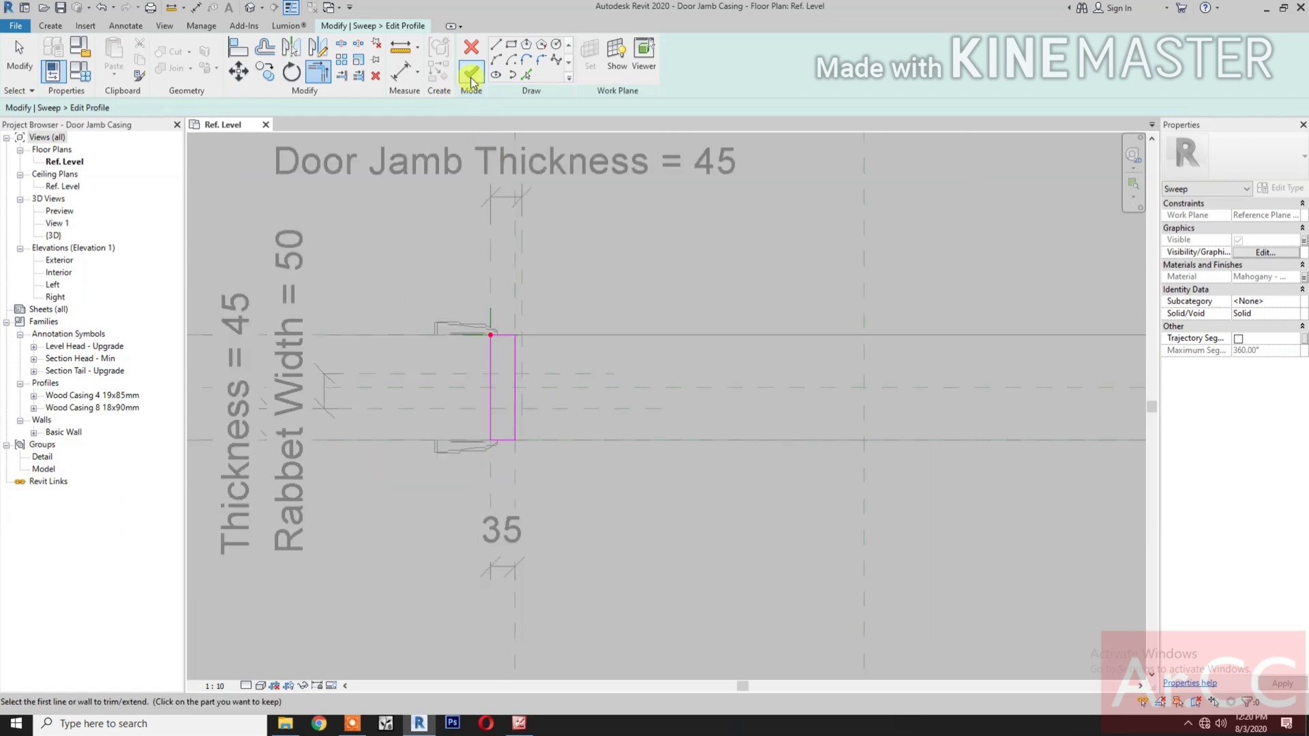
click(471, 75)
scroll(619, 429, down, 1)
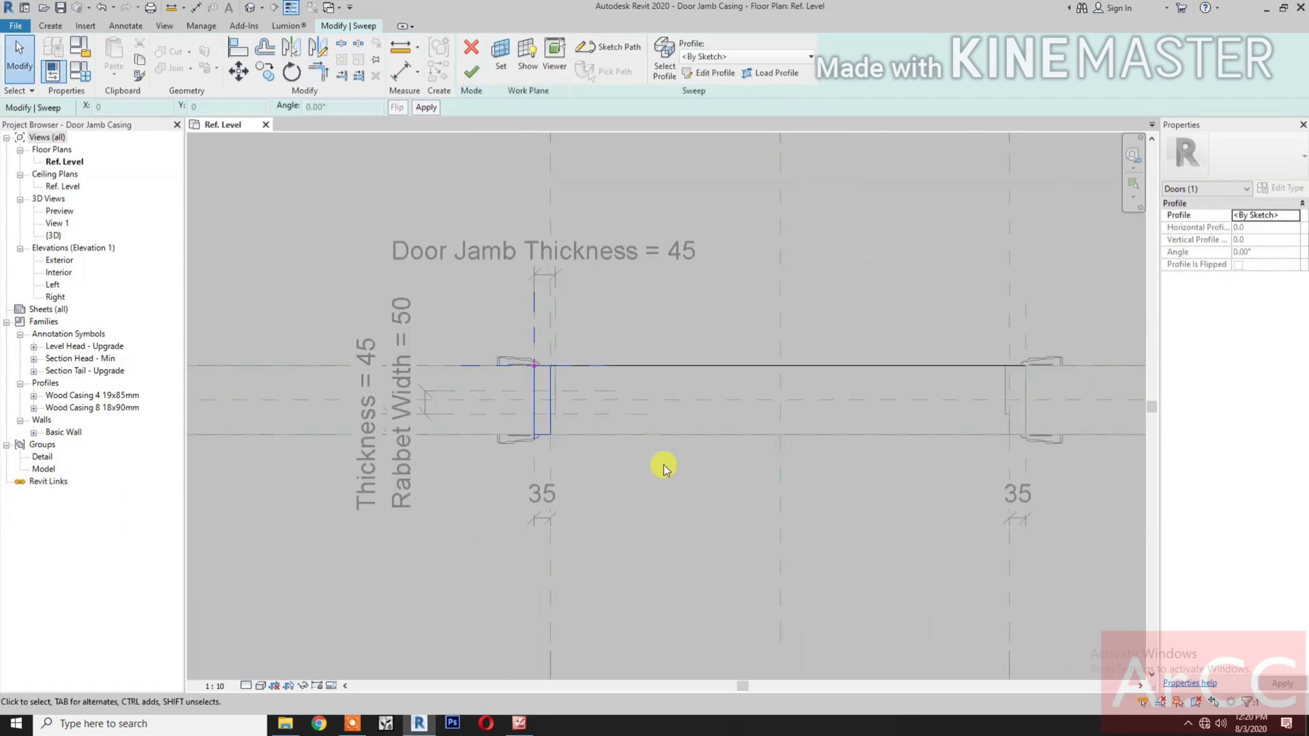
scroll(619, 461, down, 2)
click(471, 75)
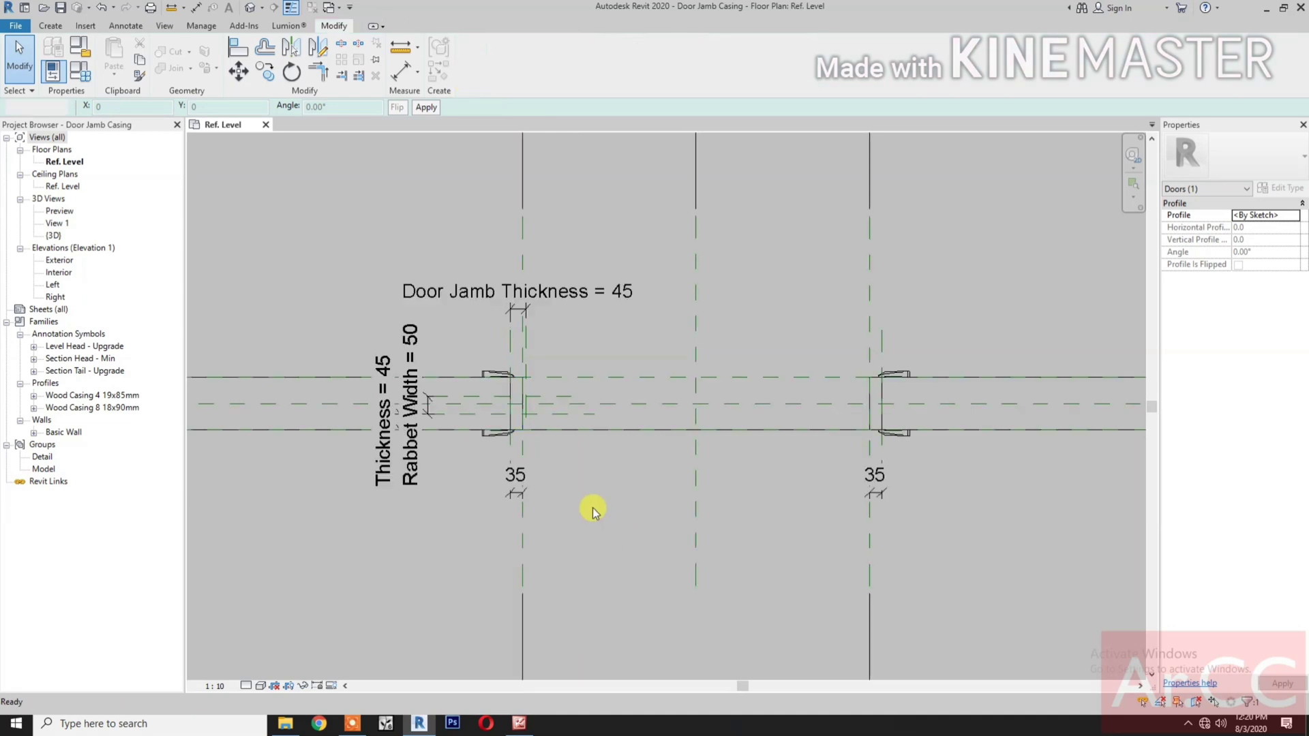
scroll(593, 522, up, 1)
Step: Label the left 35 jamb dimension Door Jamb Thickness = 45
click(587, 525)
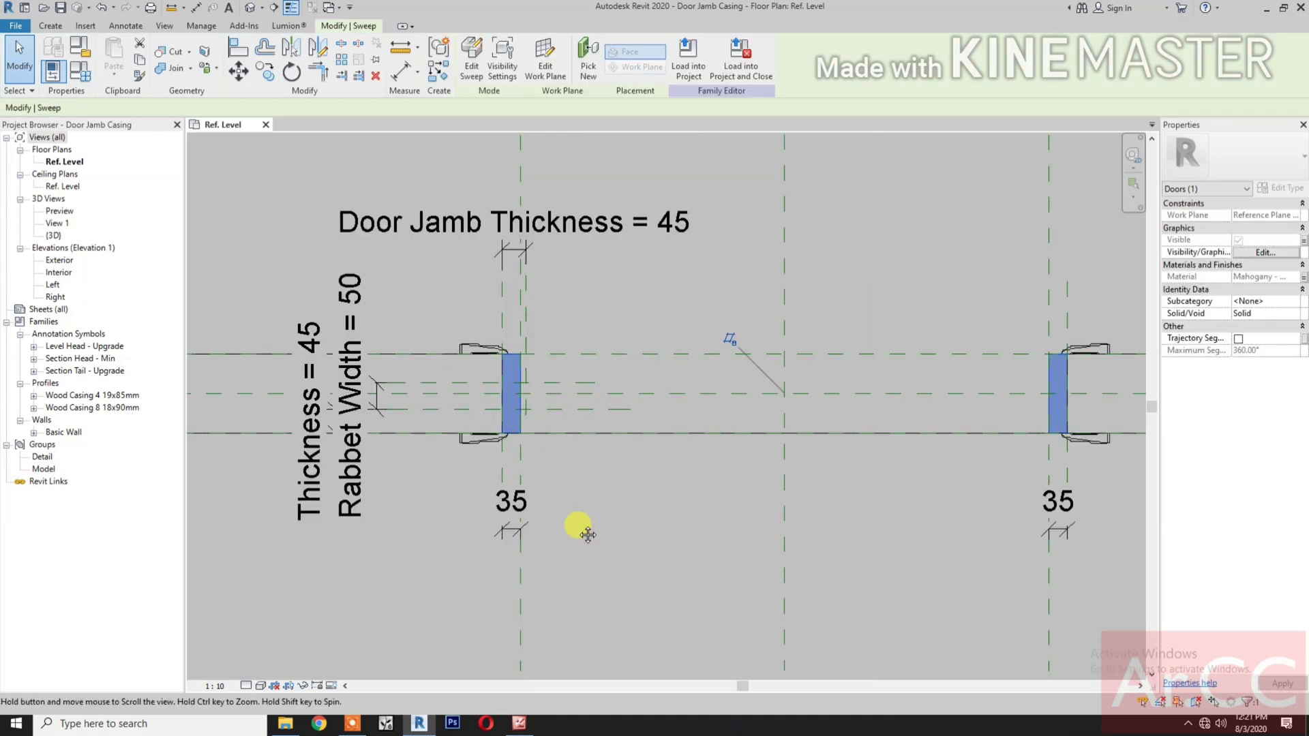
scroll(583, 504, down, 1)
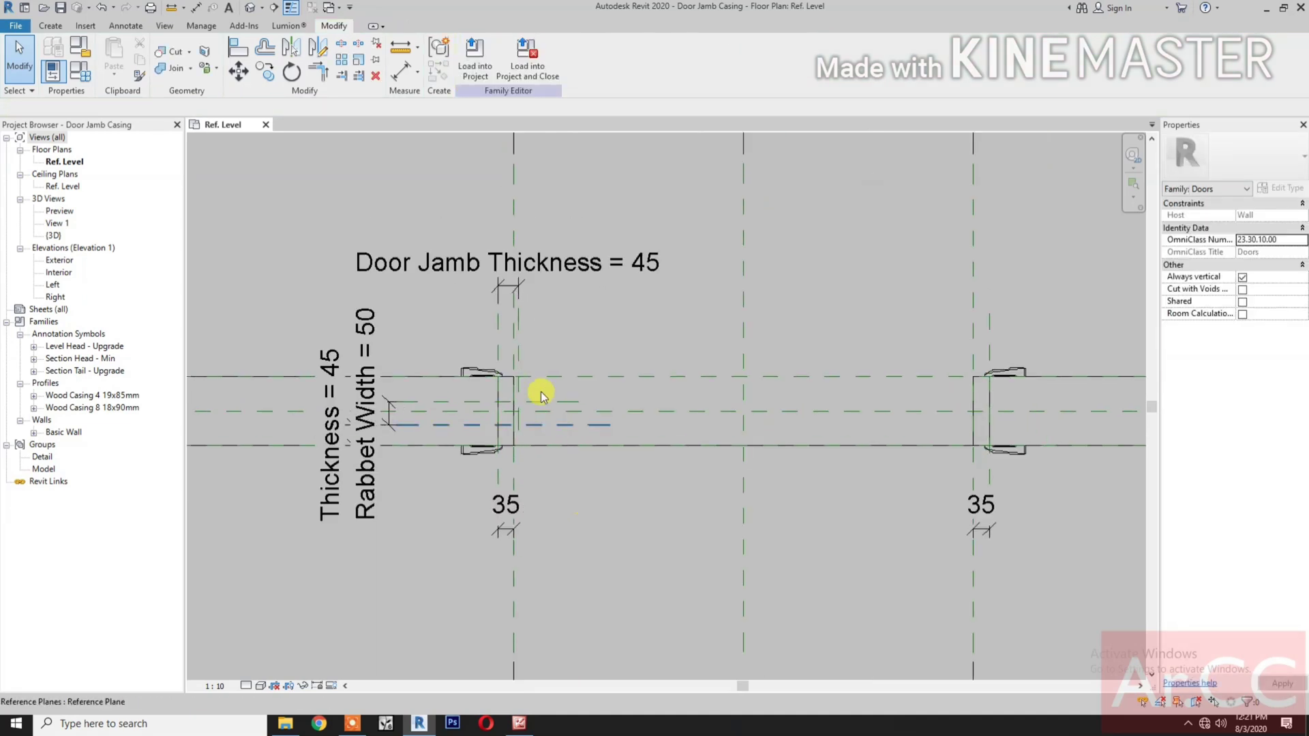
click(520, 344)
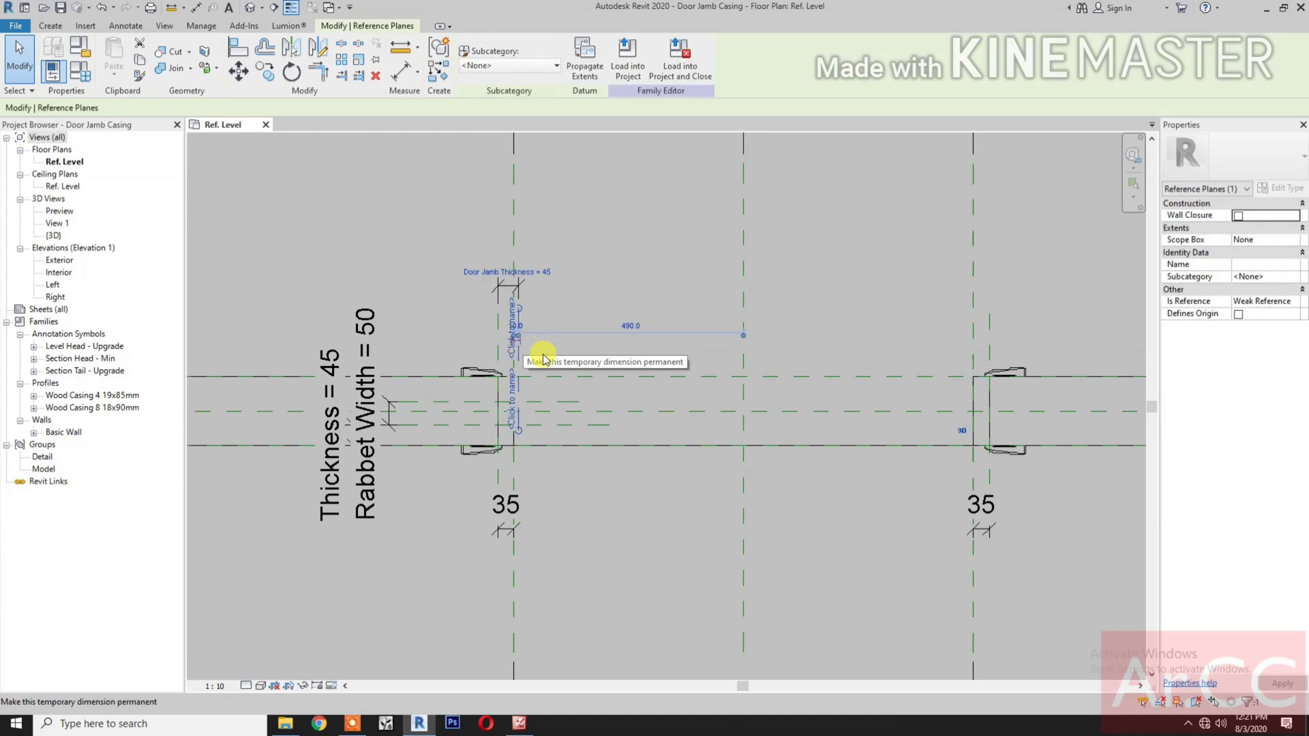
click(588, 538)
middle_drag(598, 549, 604, 544)
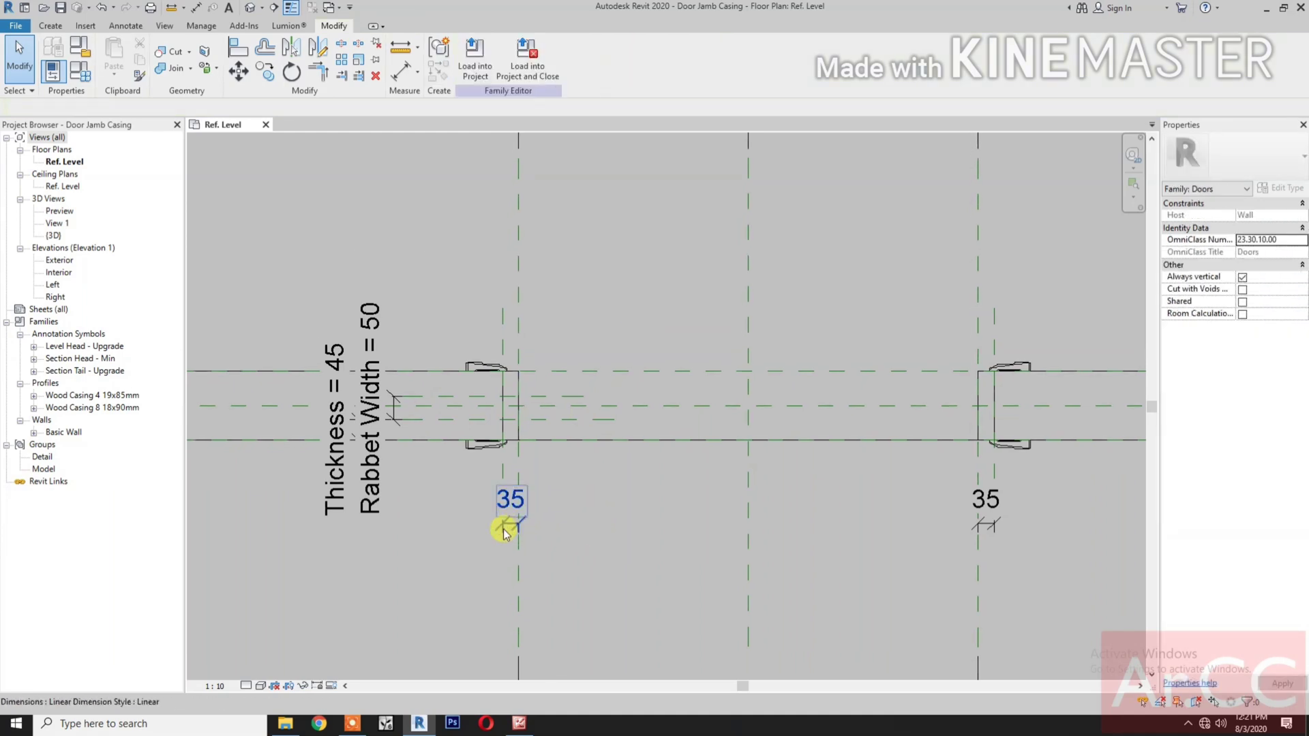
click(505, 530)
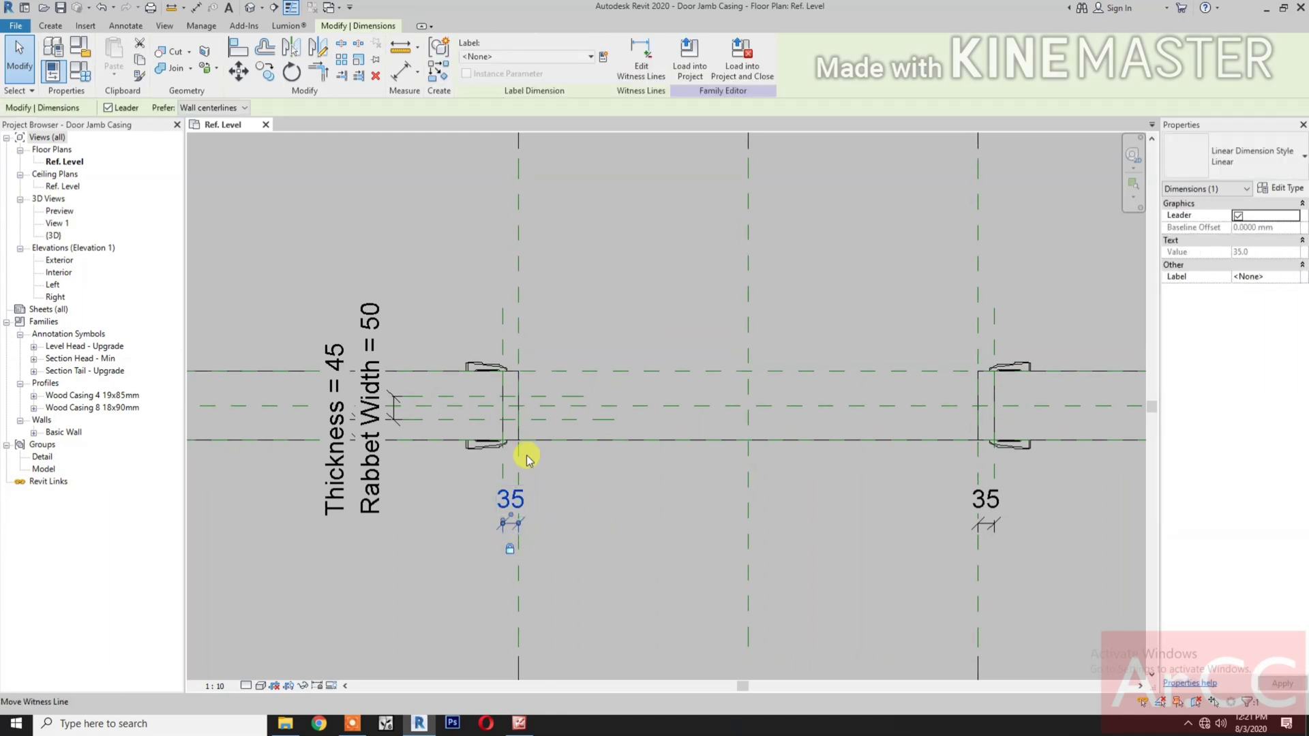
click(512, 55)
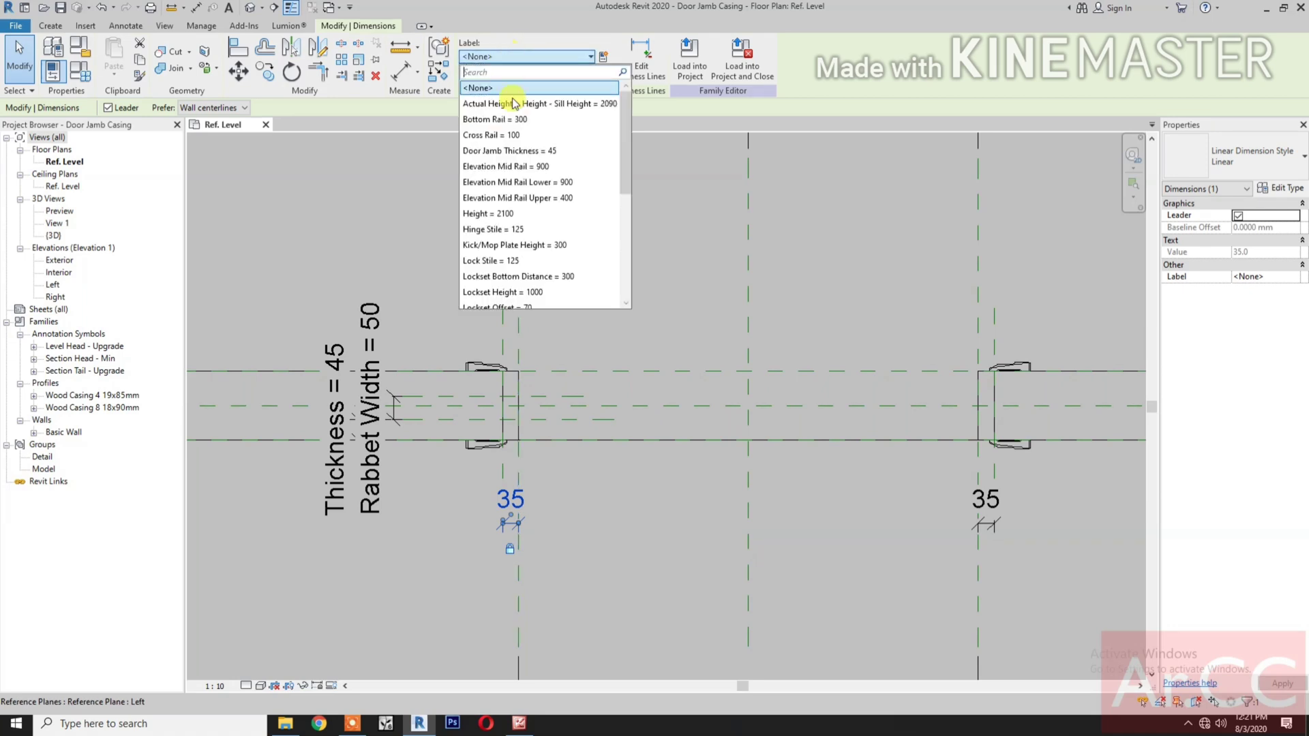
click(516, 153)
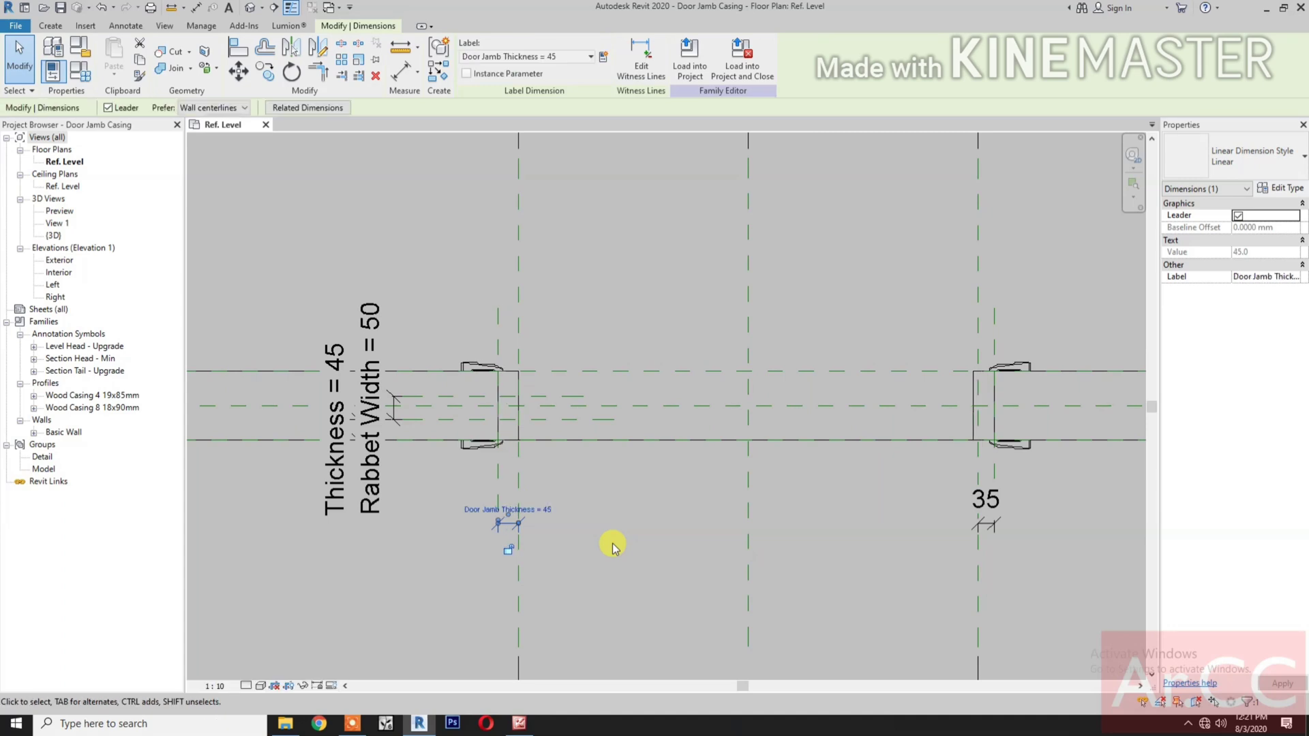
click(844, 557)
Step: Label the right 35 jamb dimension Door Jamb Thickness = 45 as well
middle_drag(844, 557, 801, 545)
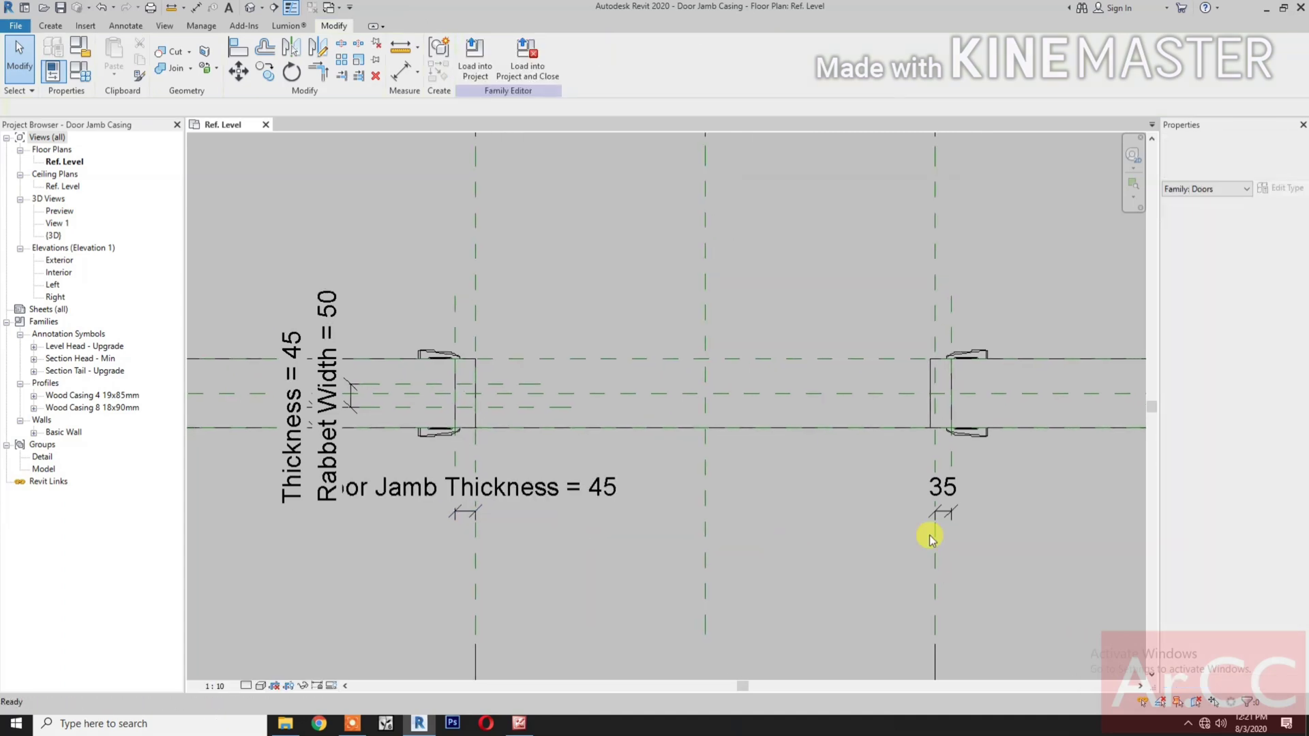
click(944, 496)
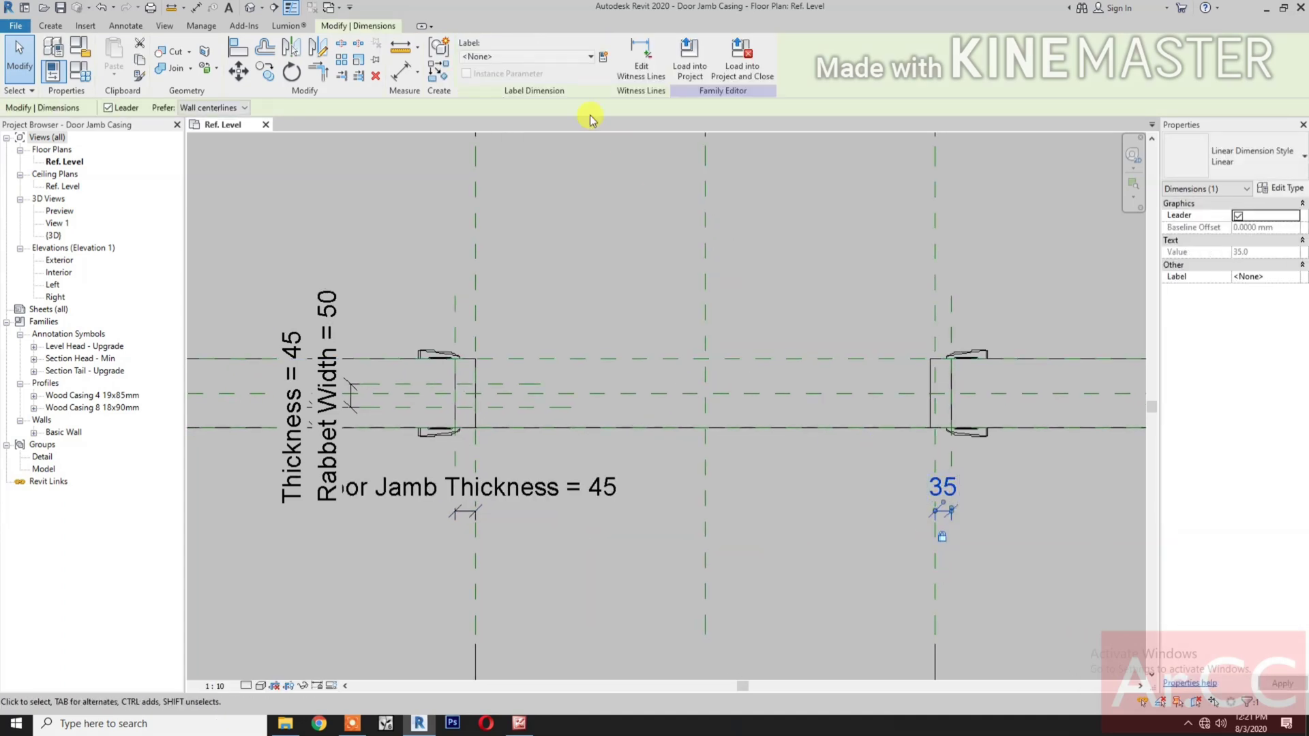
click(549, 58)
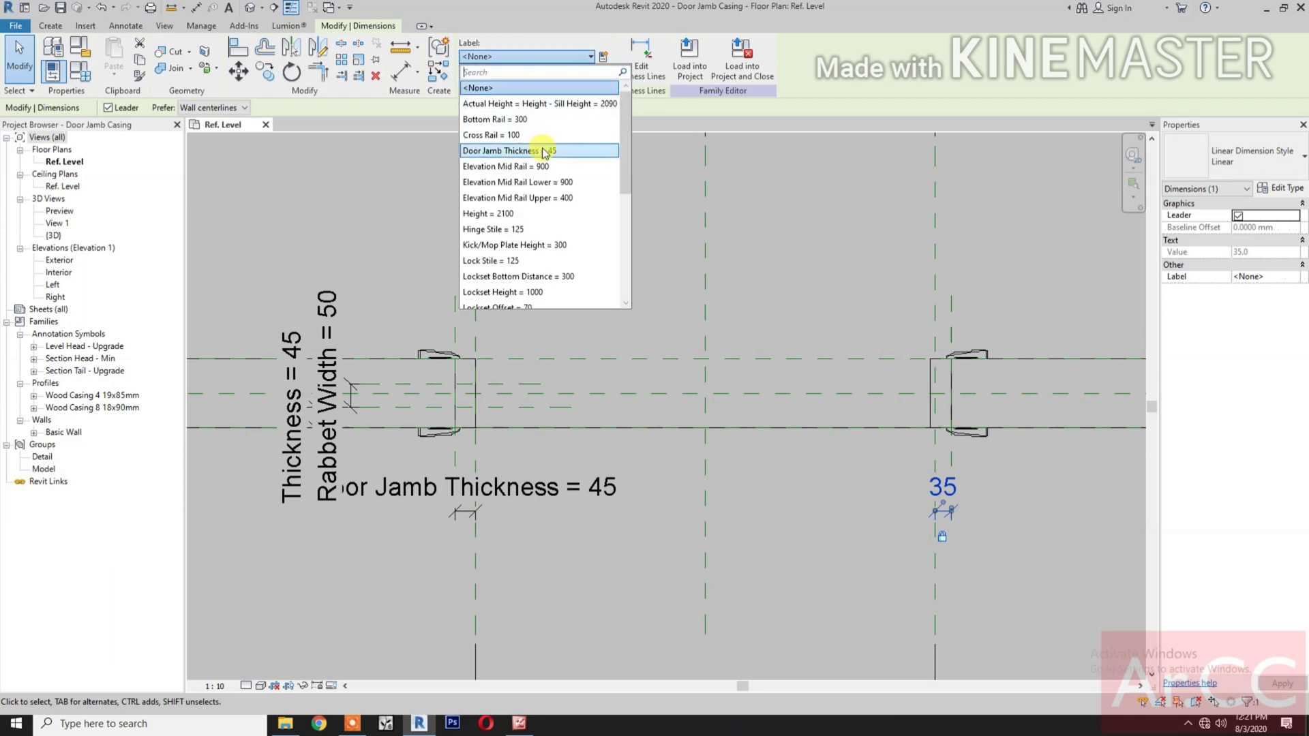
click(666, 462)
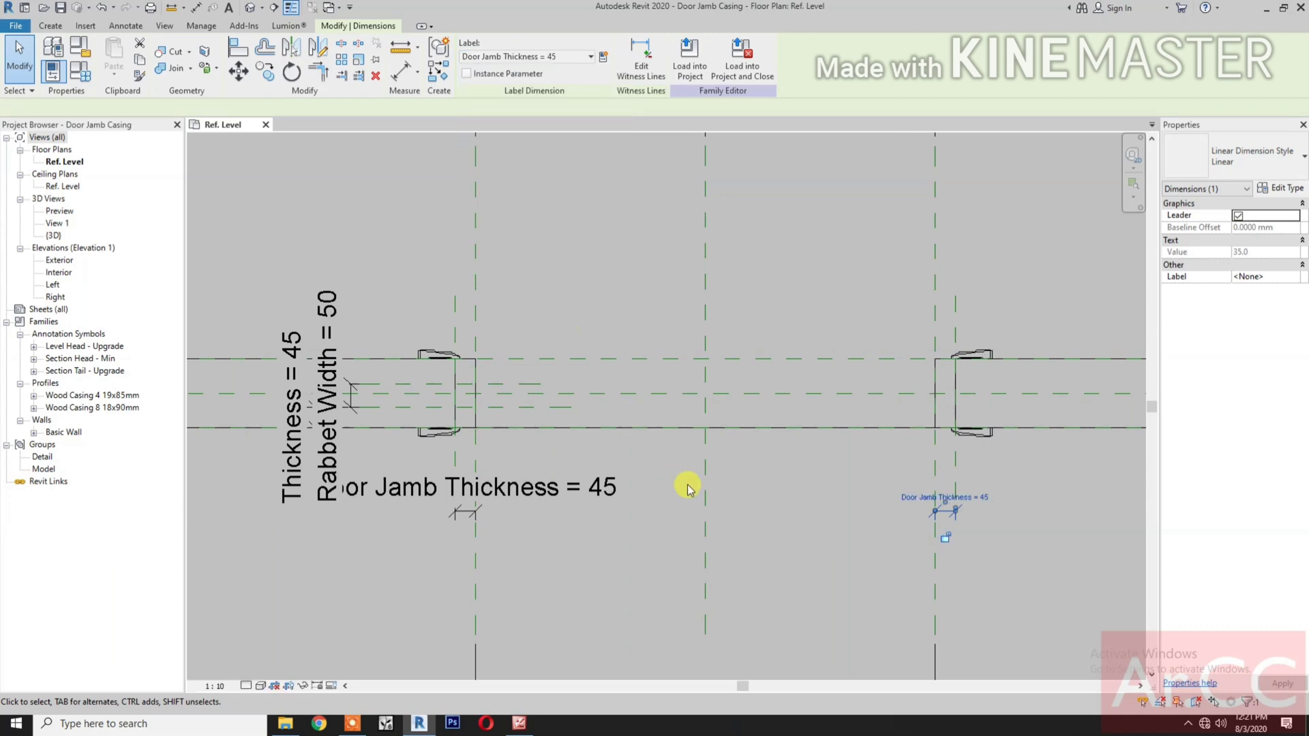
click(749, 513)
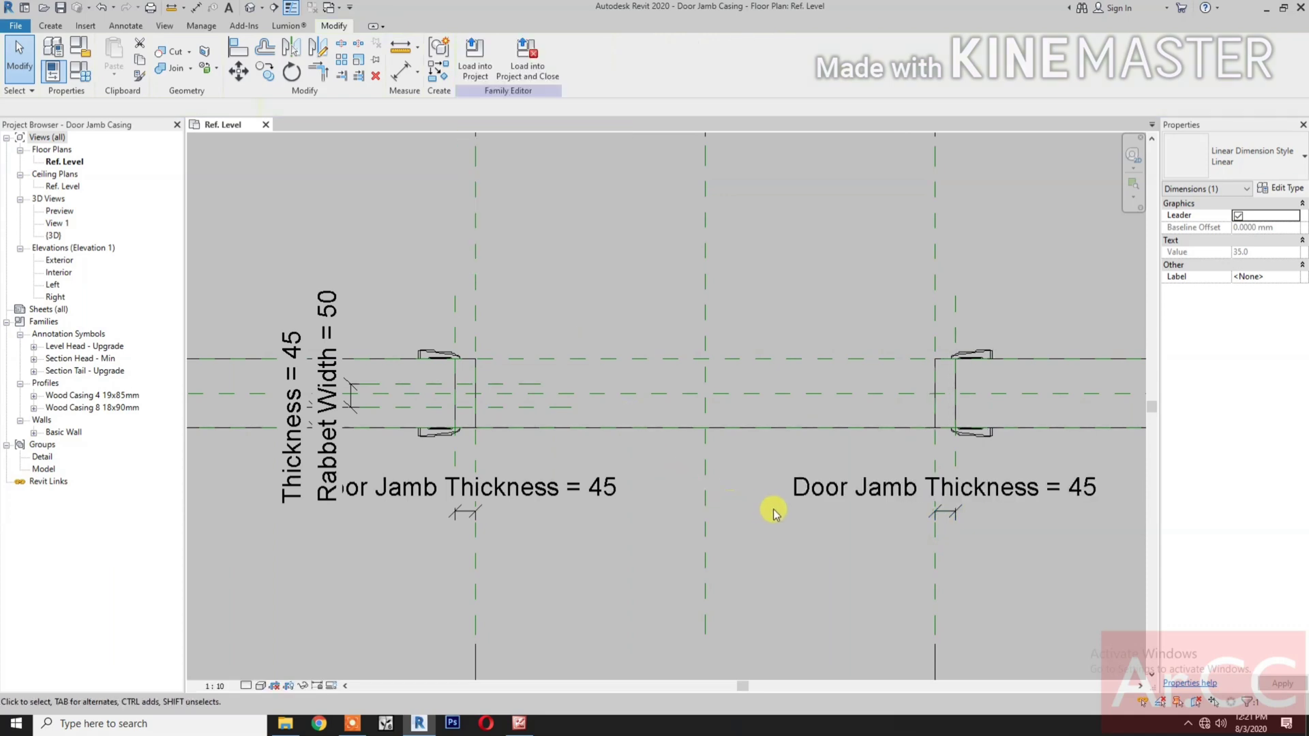
Step: Open the Interior elevation and set its visual style to Wireframe
double_click(67, 274)
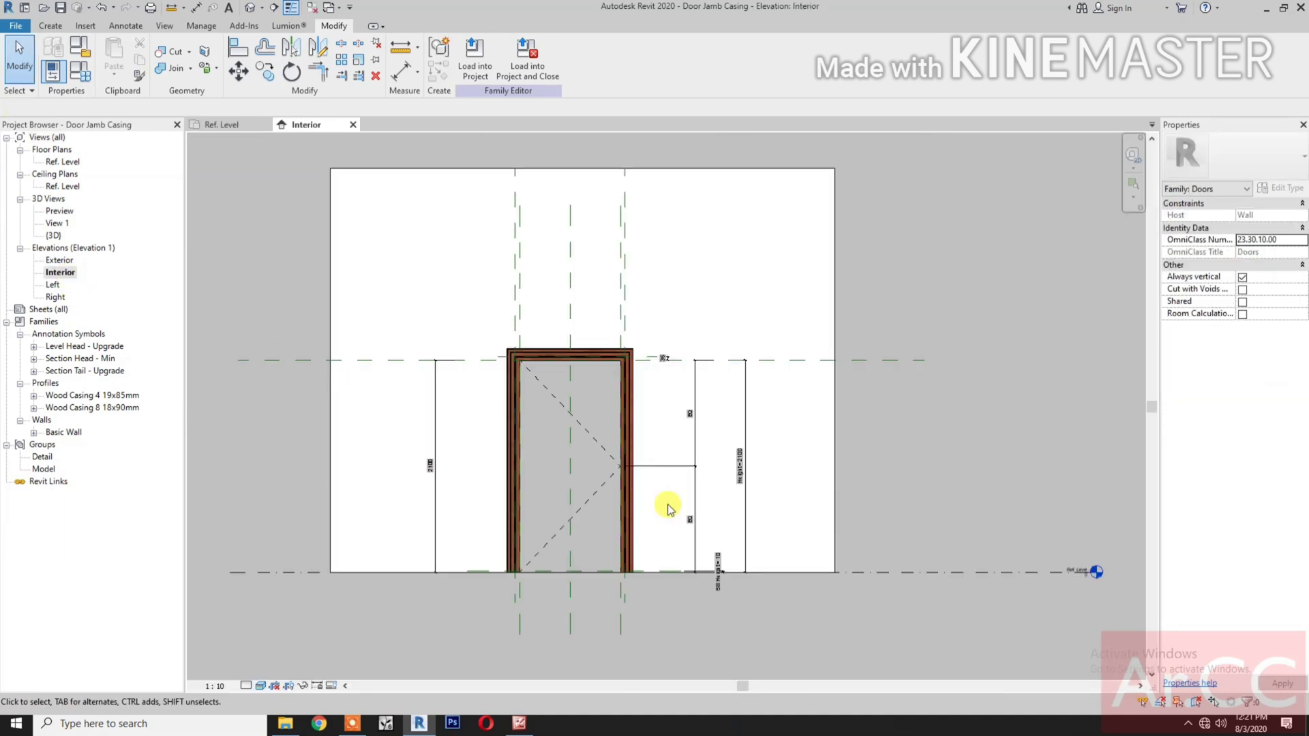
click(260, 686)
click(287, 603)
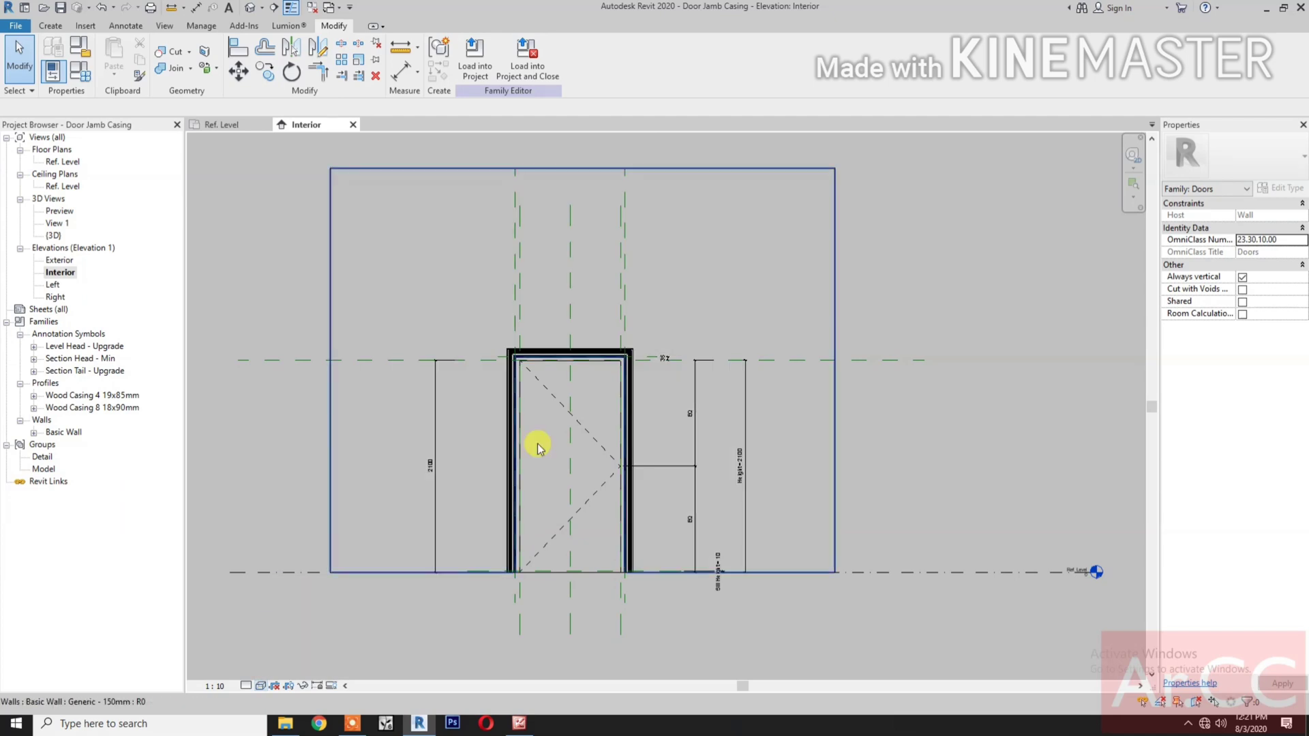
Step: Label the 35 head jamb dimension Door Jamb Thickness = 45
scroll(654, 381, up, 3)
scroll(700, 379, up, 1)
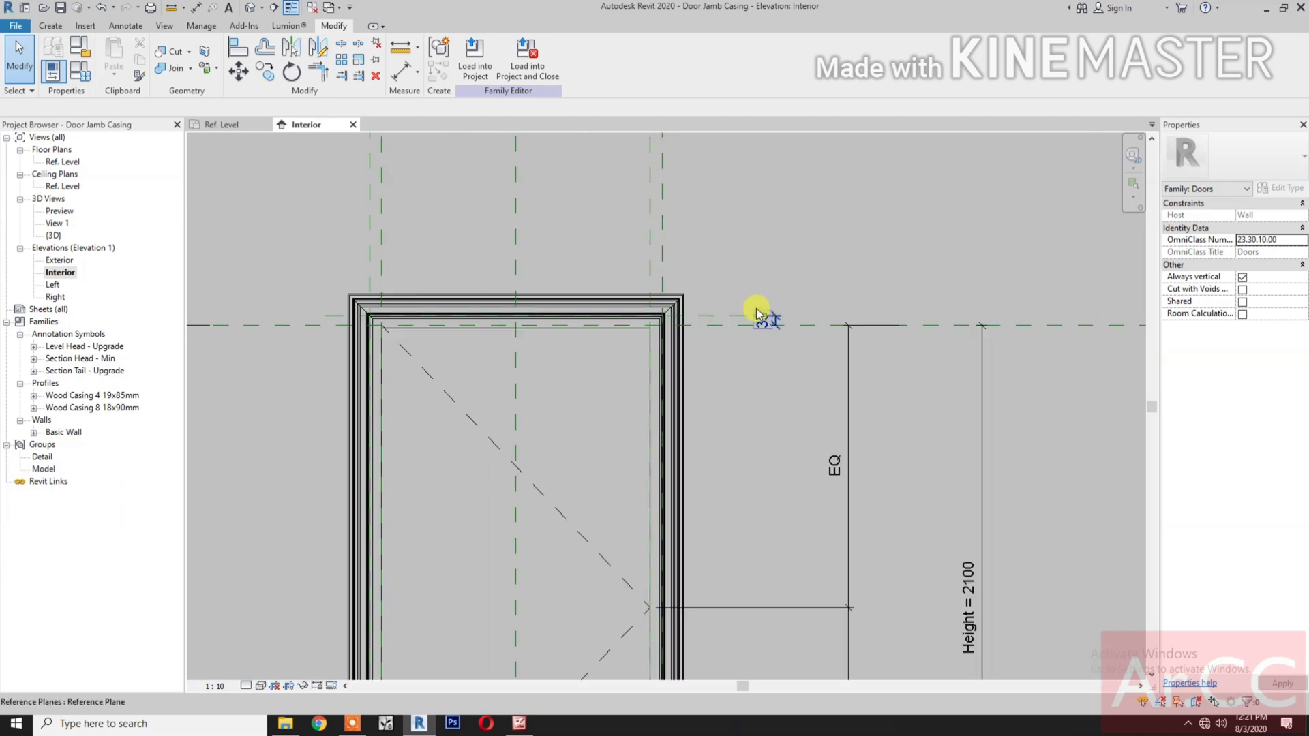
click(779, 318)
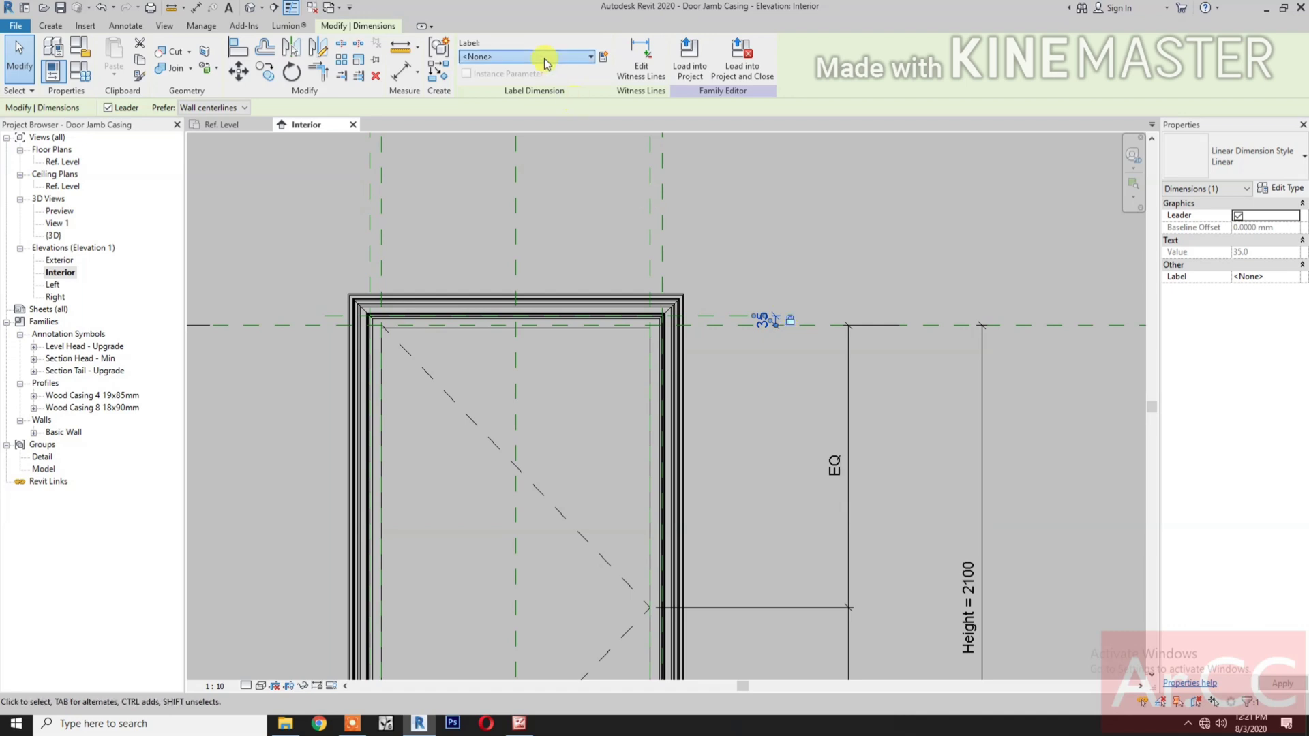
click(591, 57)
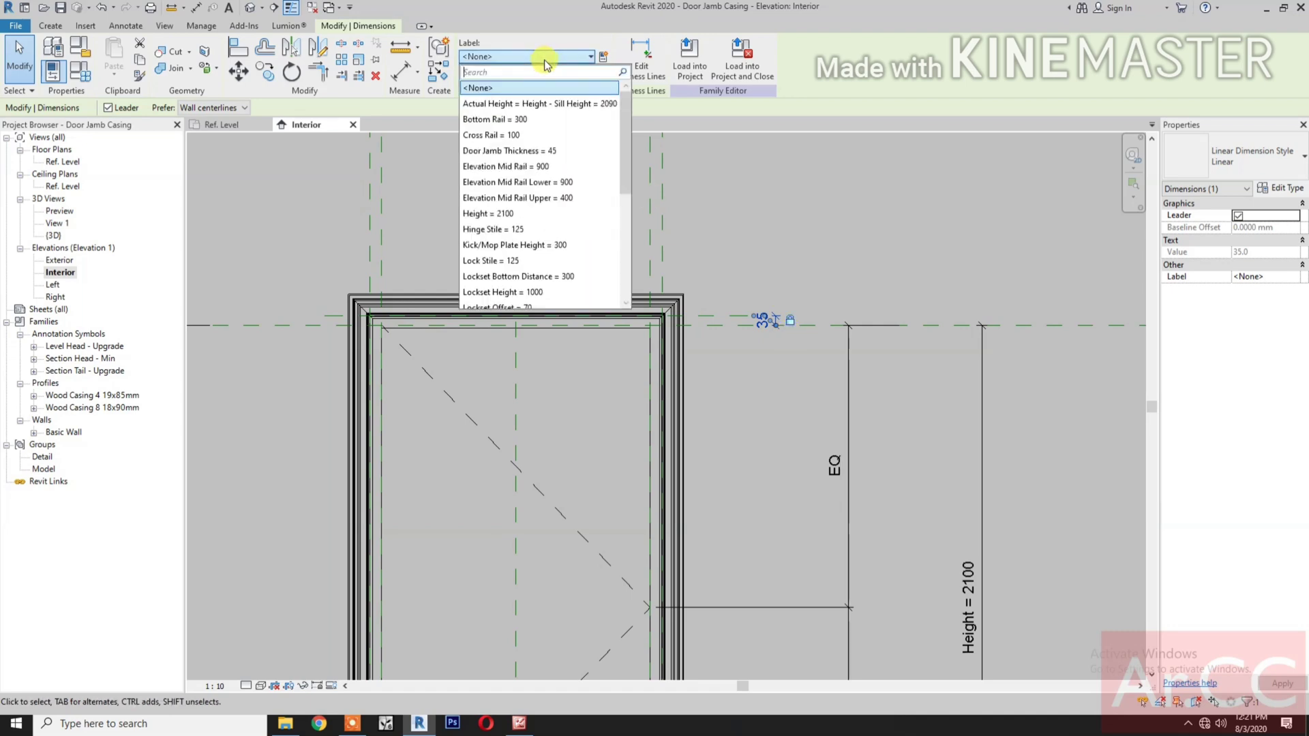
click(551, 151)
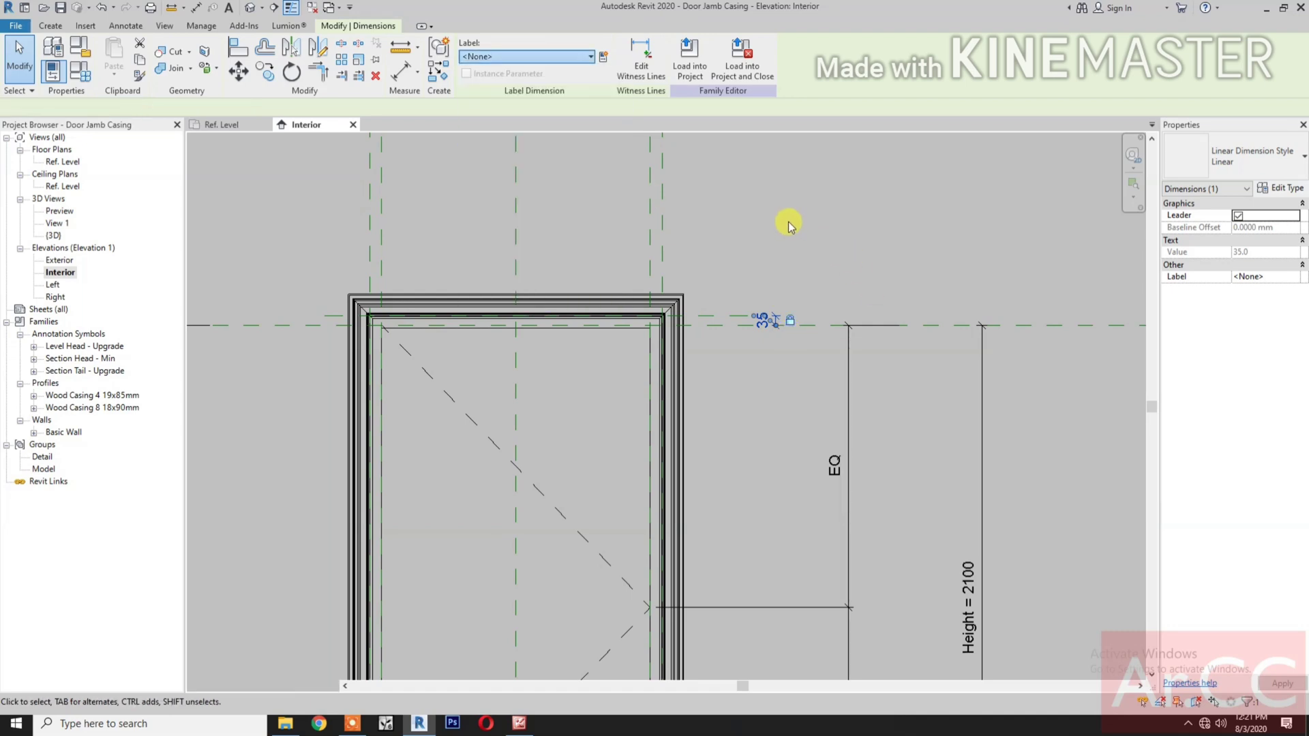
click(758, 181)
Step: Return to the Ref. Level floor plan with the Width = 1000 dimension in view
scroll(755, 218, down, 3)
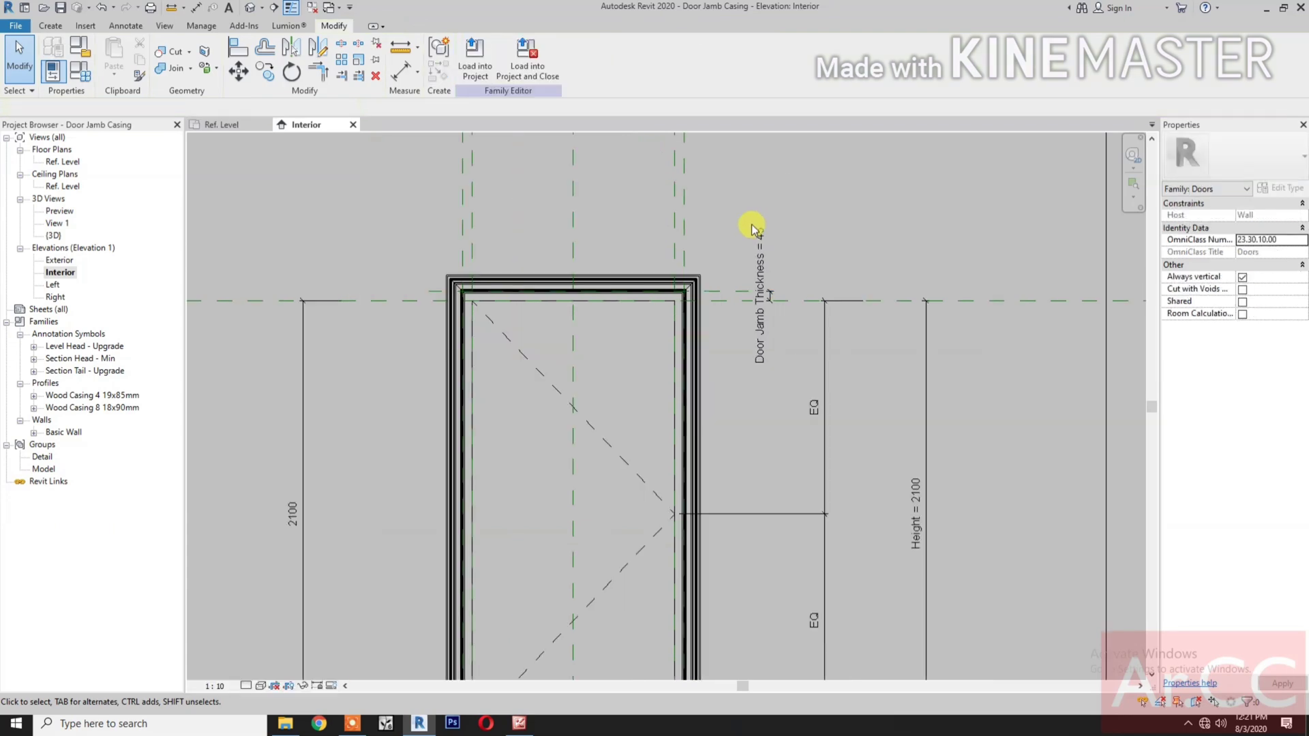
click(236, 126)
scroll(694, 512, down, 1)
middle_drag(694, 512, 623, 497)
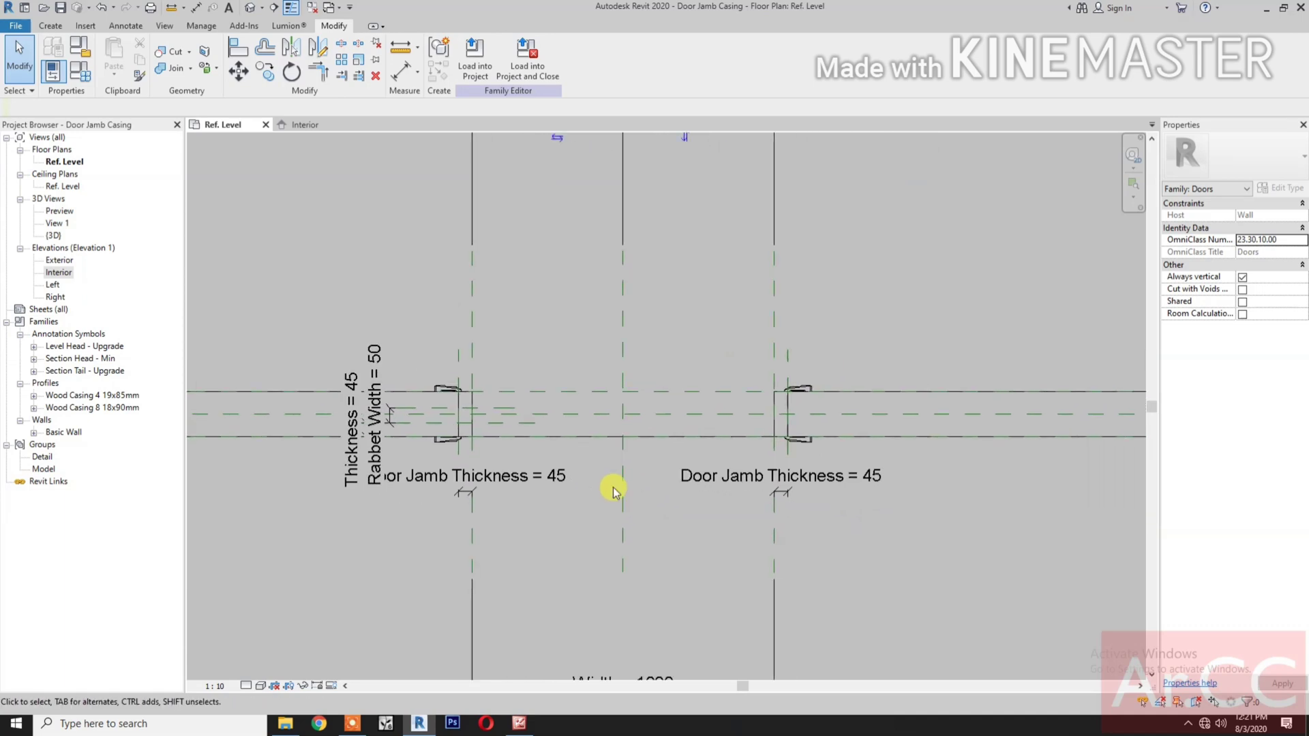
middle_drag(702, 525, 699, 506)
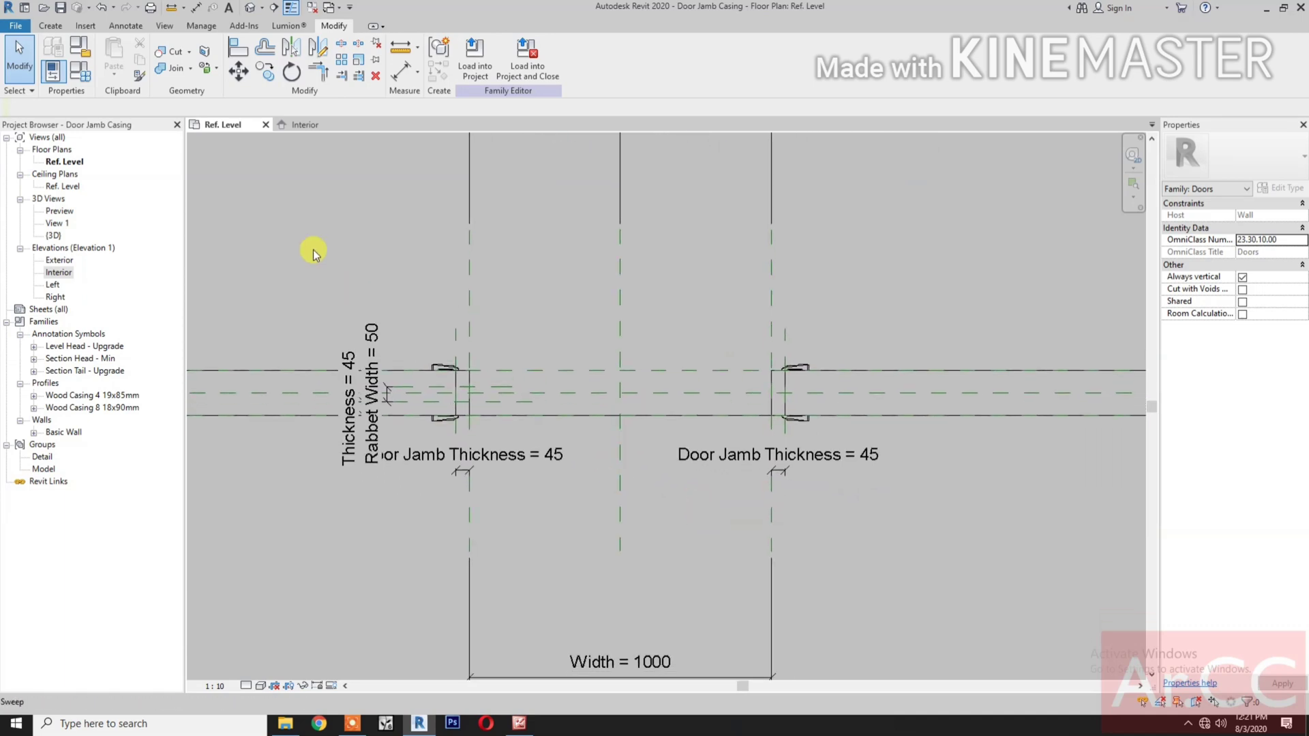
Step: In Family Types, delete the Door Jamb Sigle Rabbet and Door Jamb Double Rabbet parameters
click(80, 72)
scroll(481, 502, down, 12)
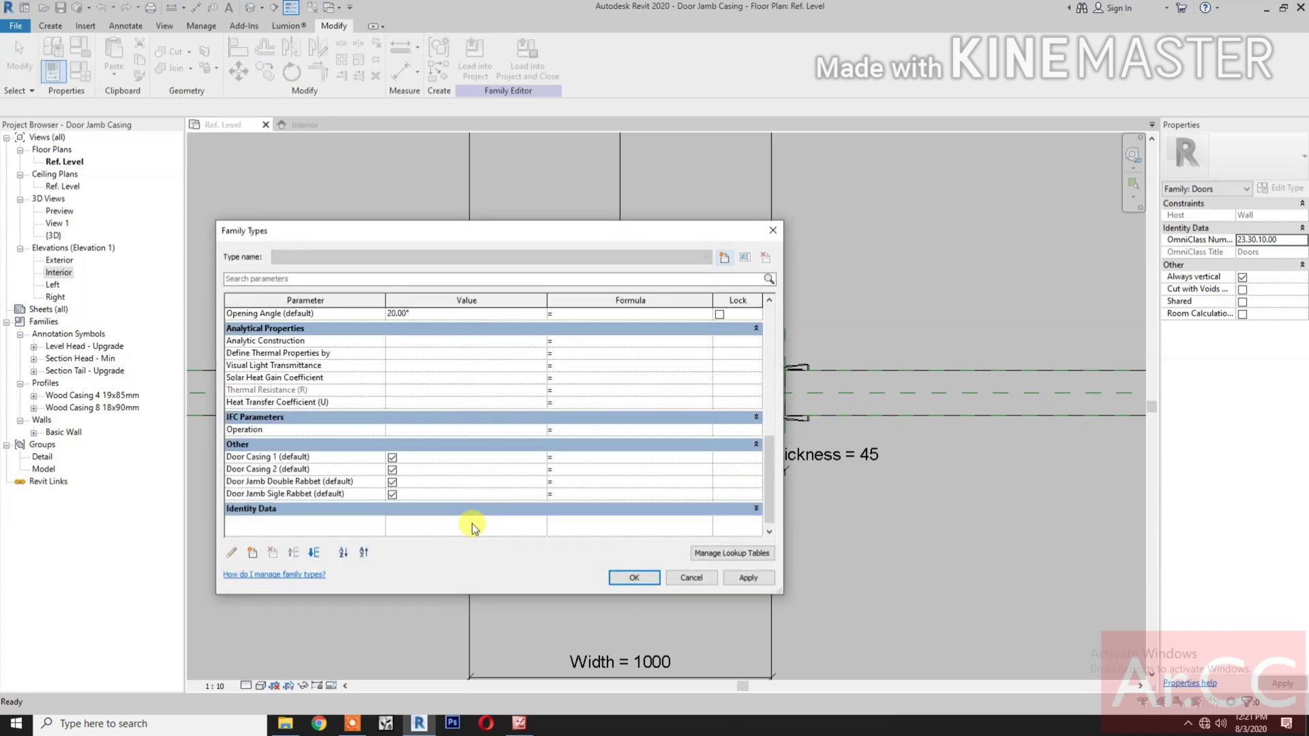
click(289, 495)
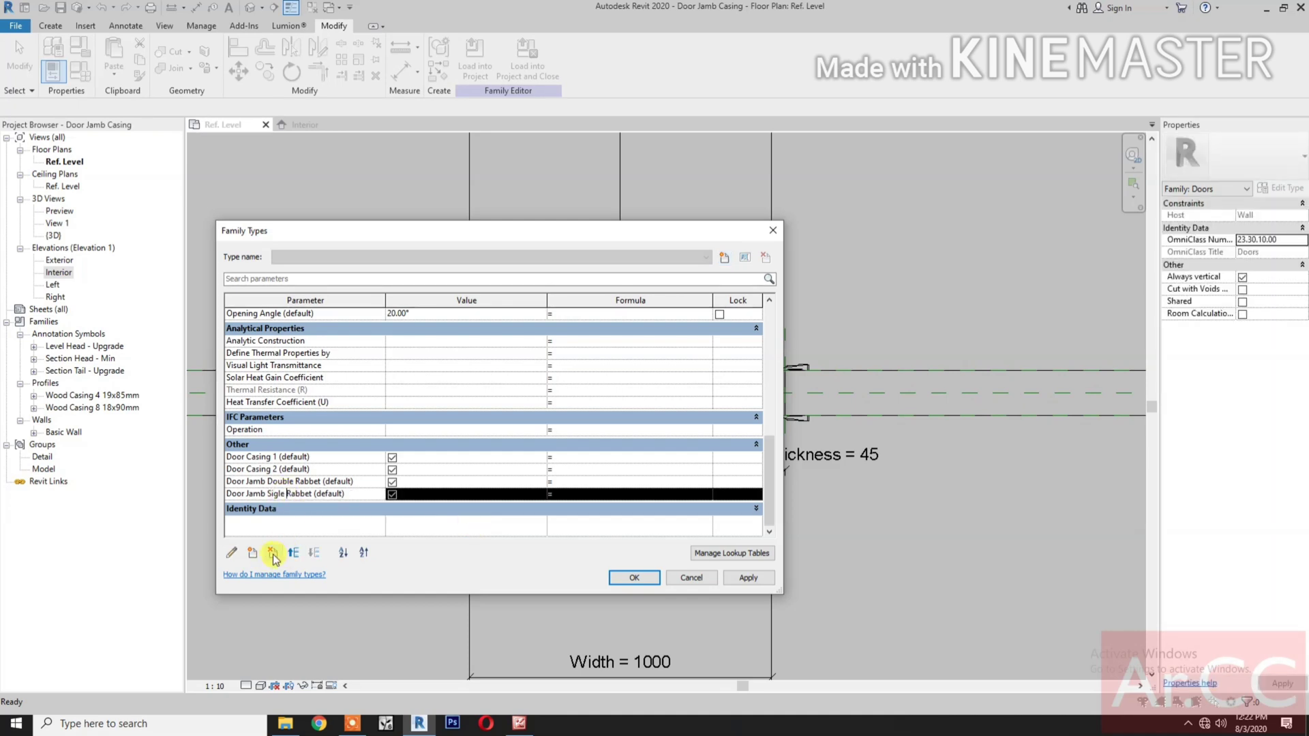
click(273, 553)
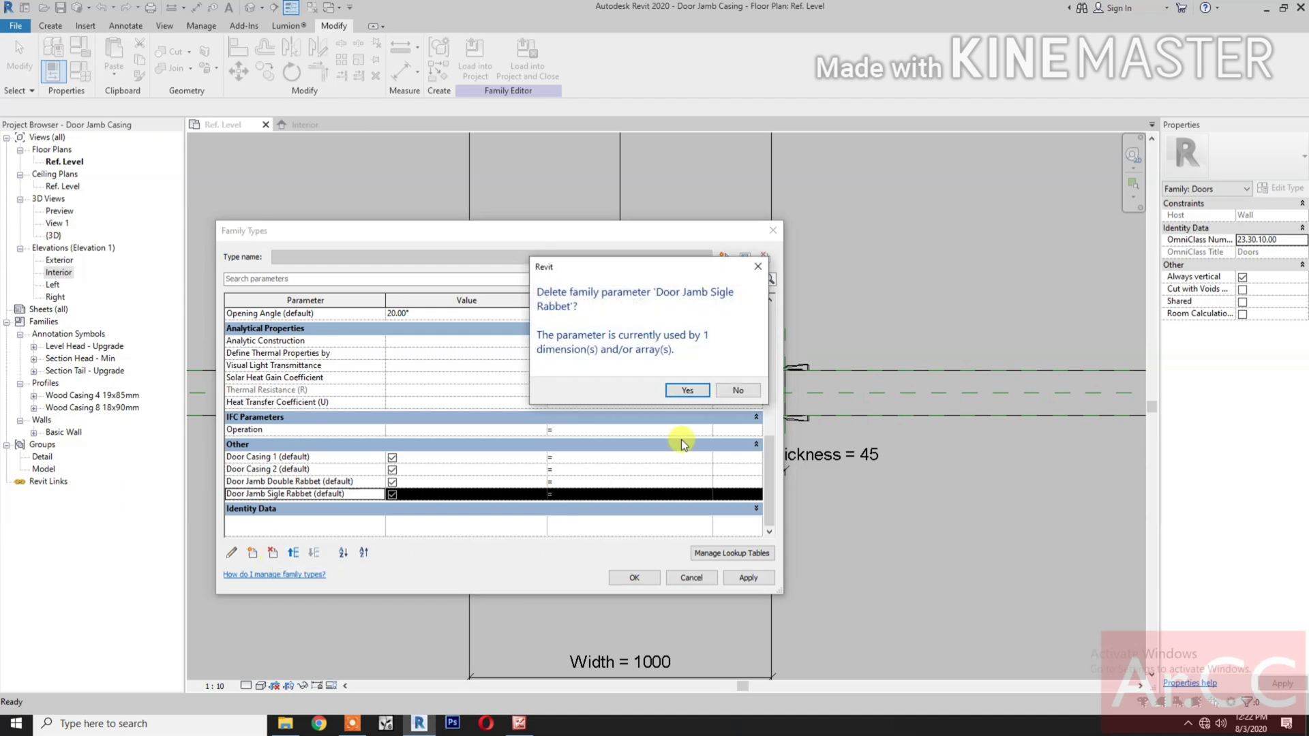
click(686, 391)
click(272, 494)
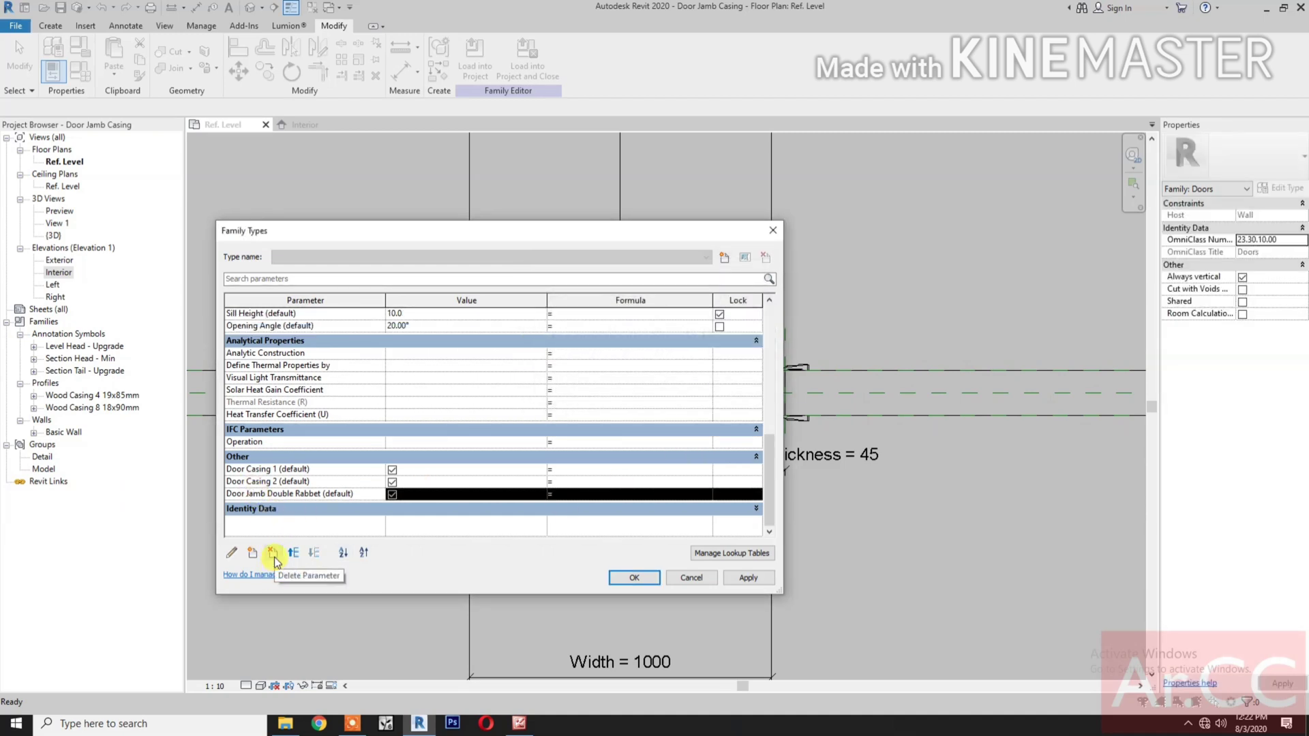
click(272, 553)
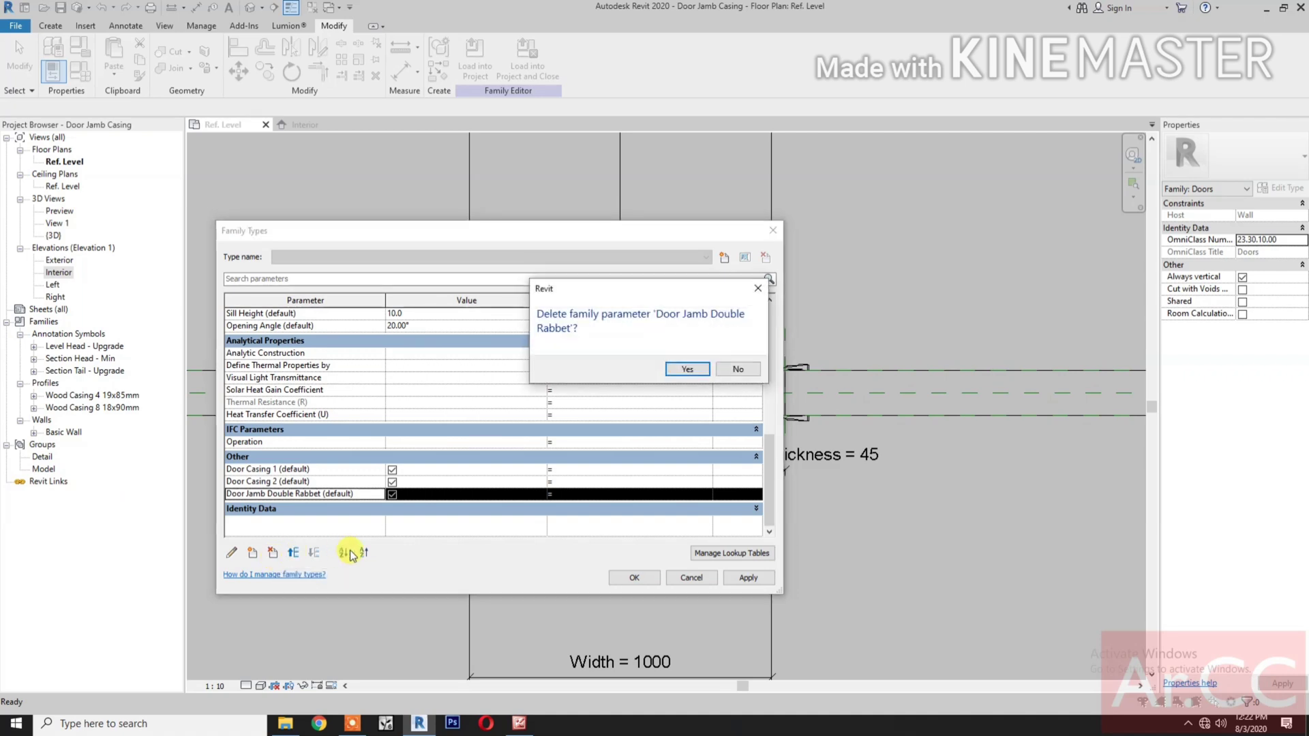
click(690, 369)
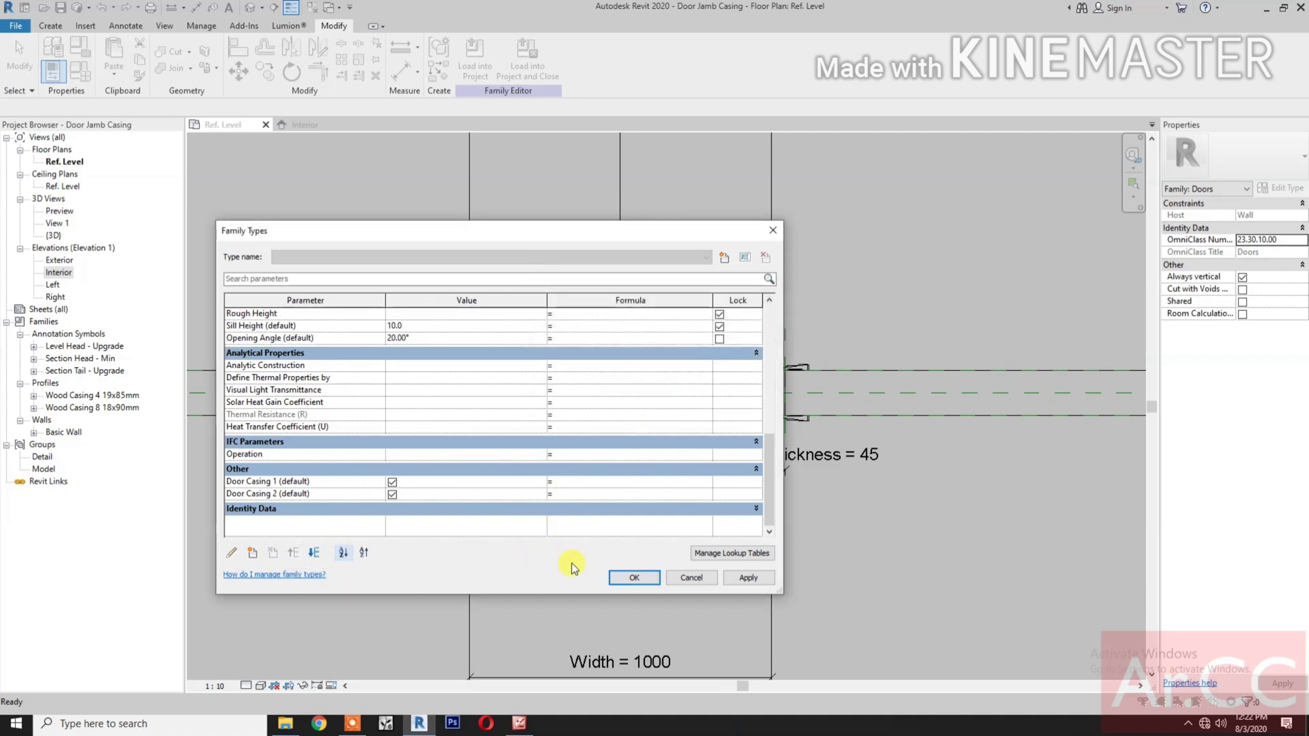
click(632, 578)
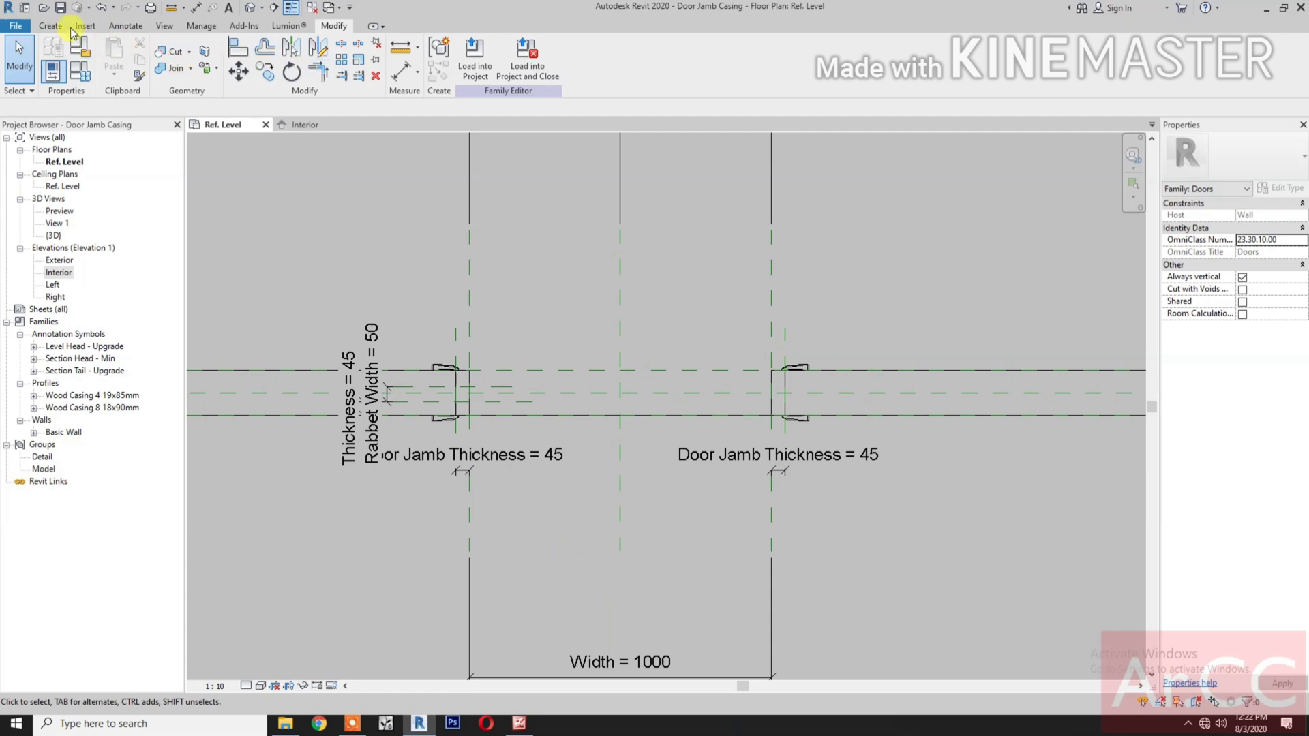
Step: Set the work plane to the wall-centre reference plane and go to Elevation: Interior
click(49, 27)
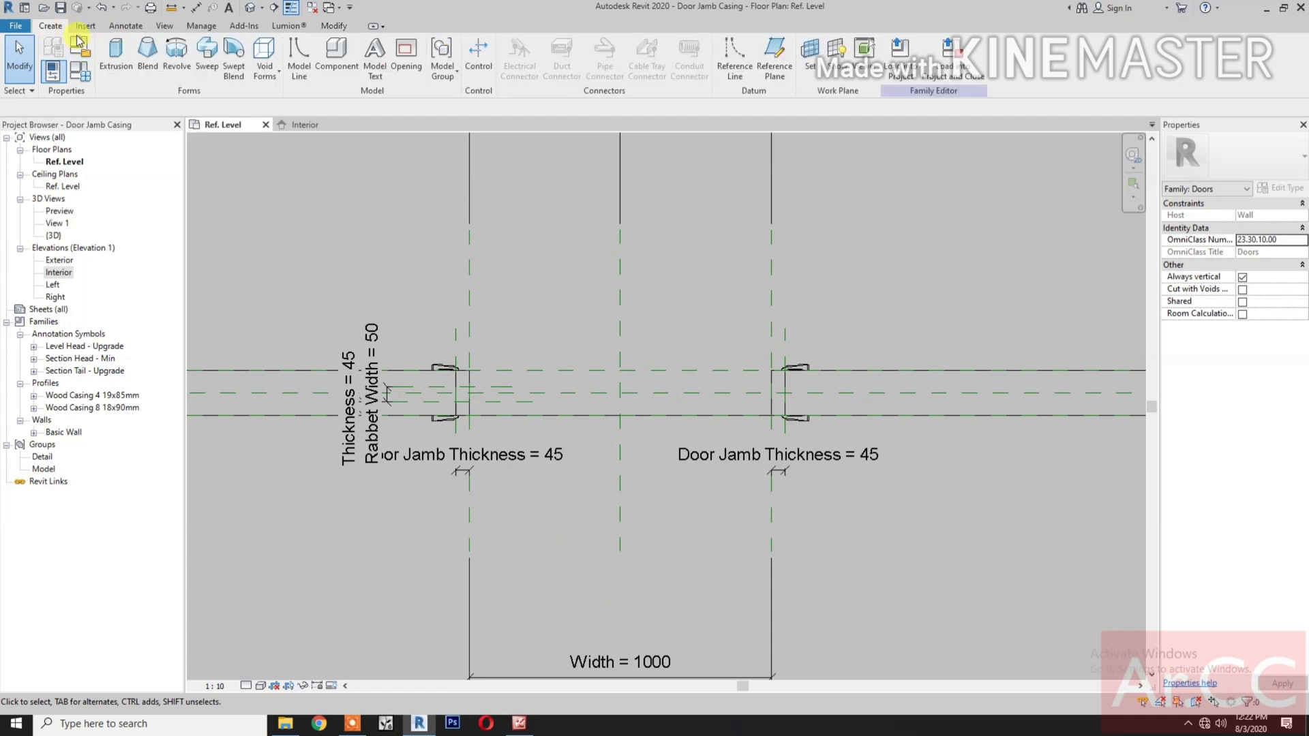
click(810, 53)
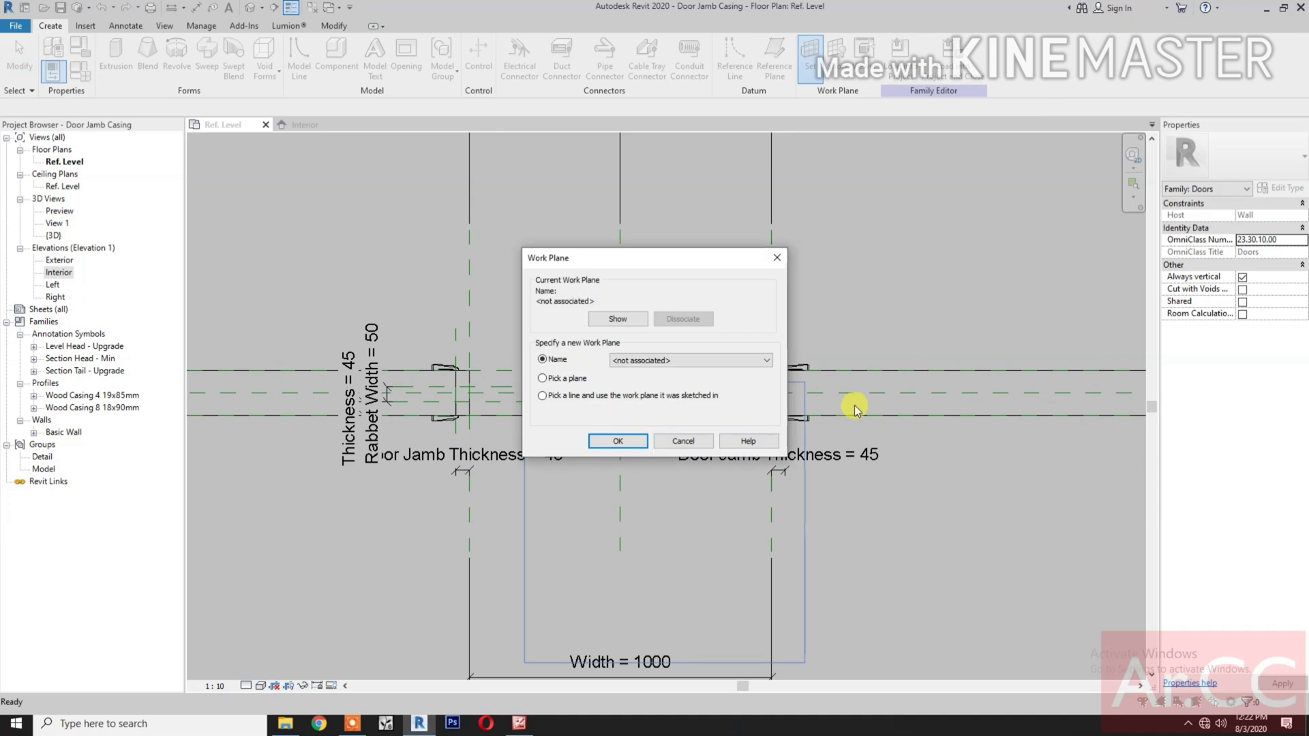
click(603, 442)
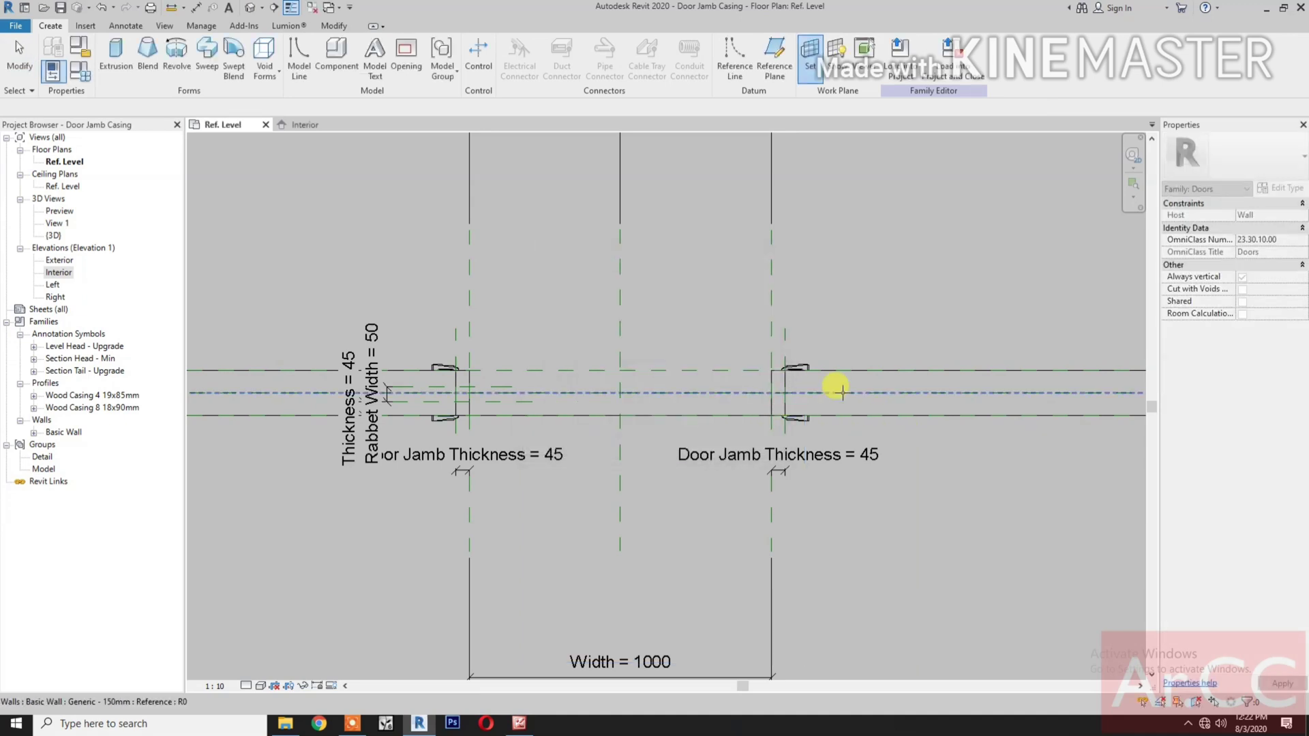
key(Tab)
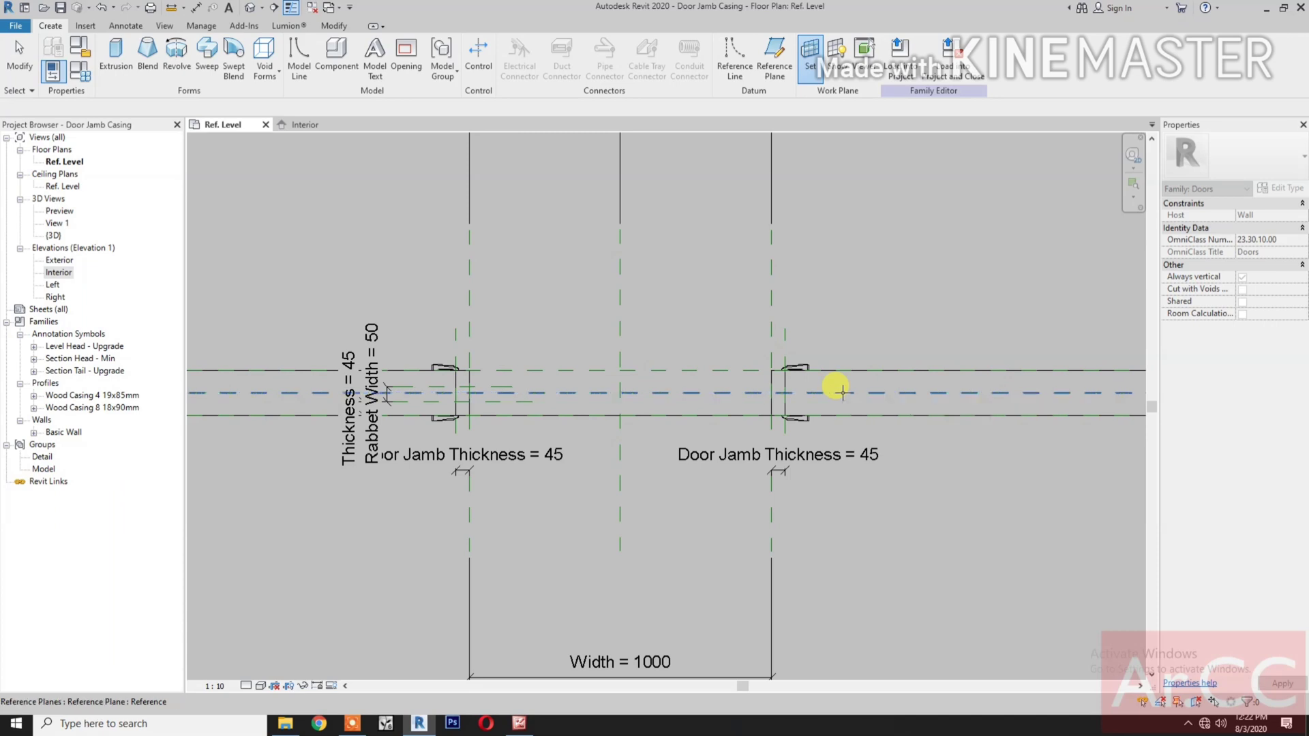
click(841, 393)
click(600, 260)
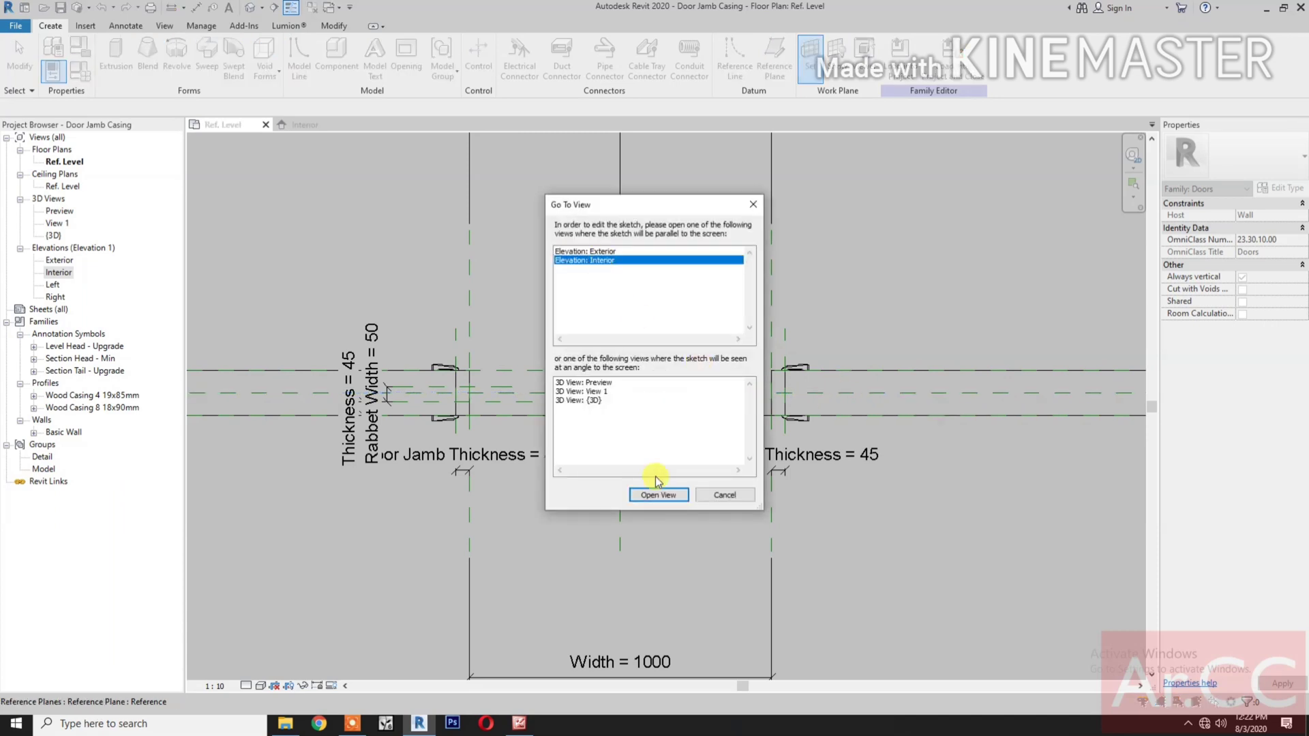
click(658, 495)
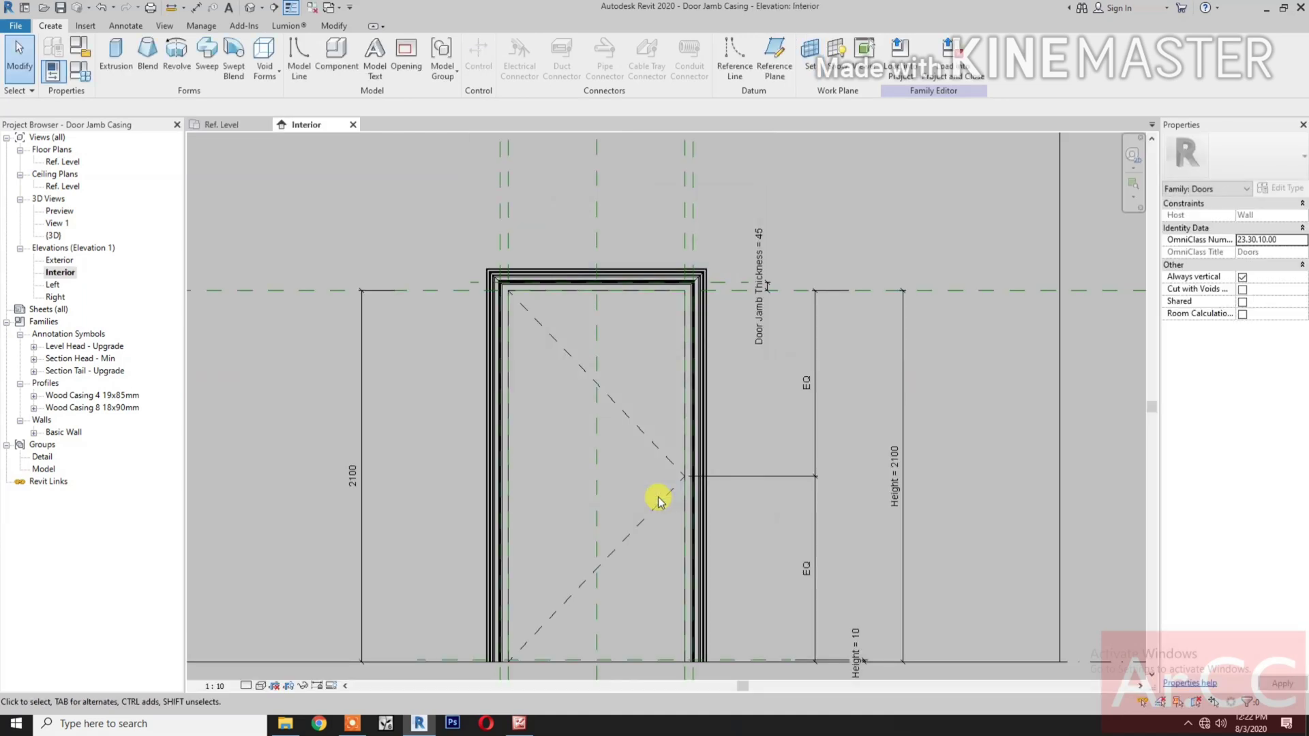
Step: Draw a vertical reference line upward from the door's bottom corner
scroll(754, 552, down, 2)
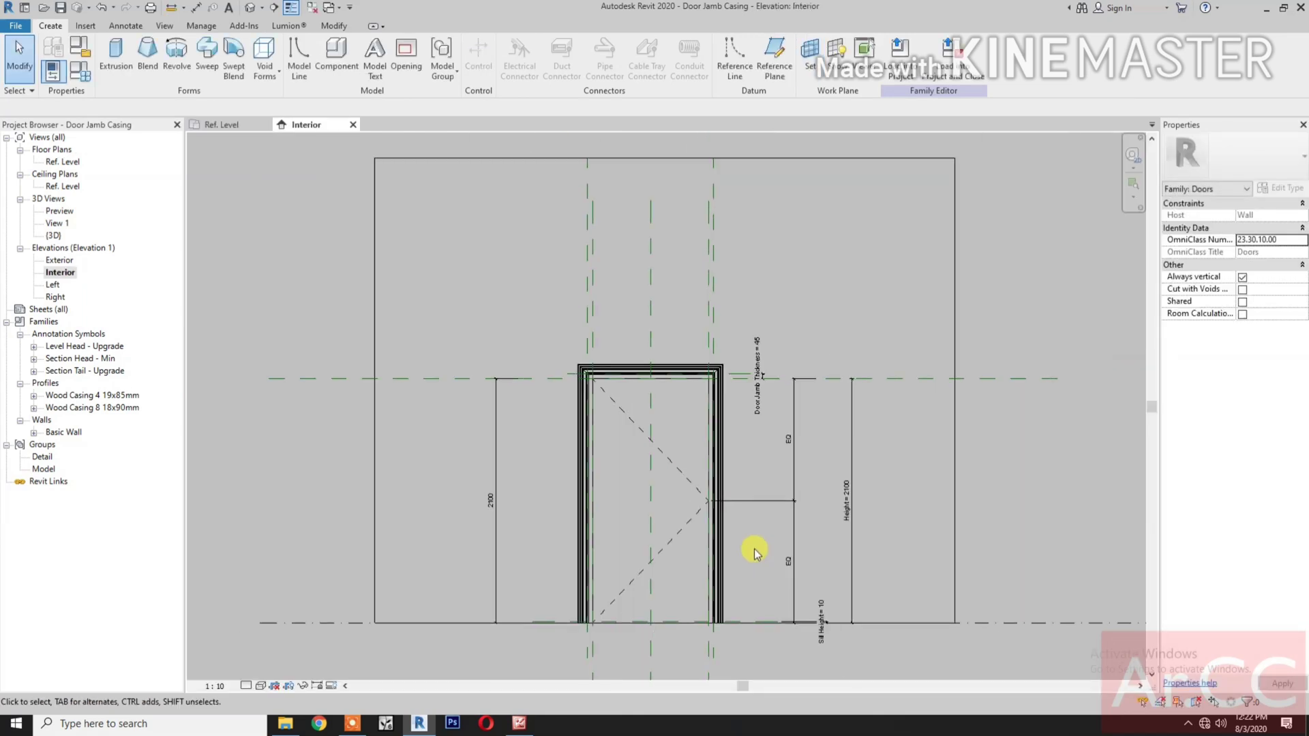
click(743, 73)
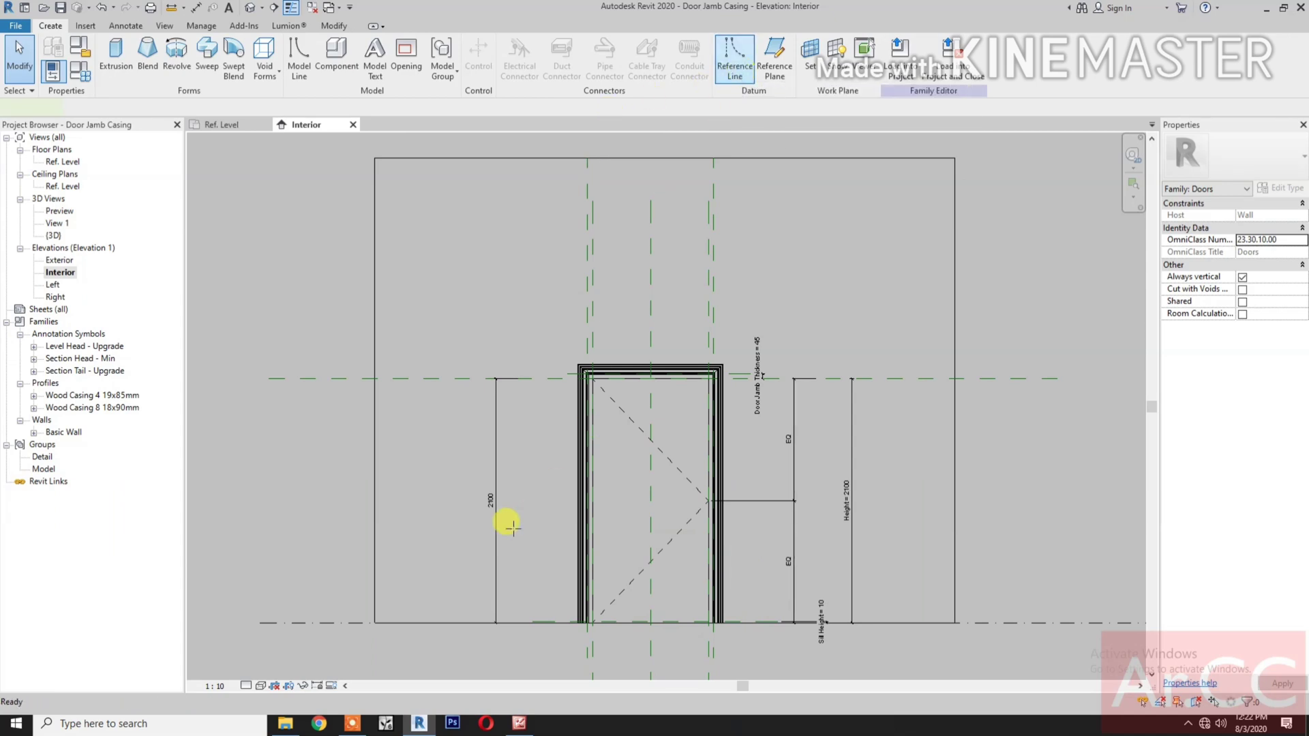
click(537, 569)
click(537, 265)
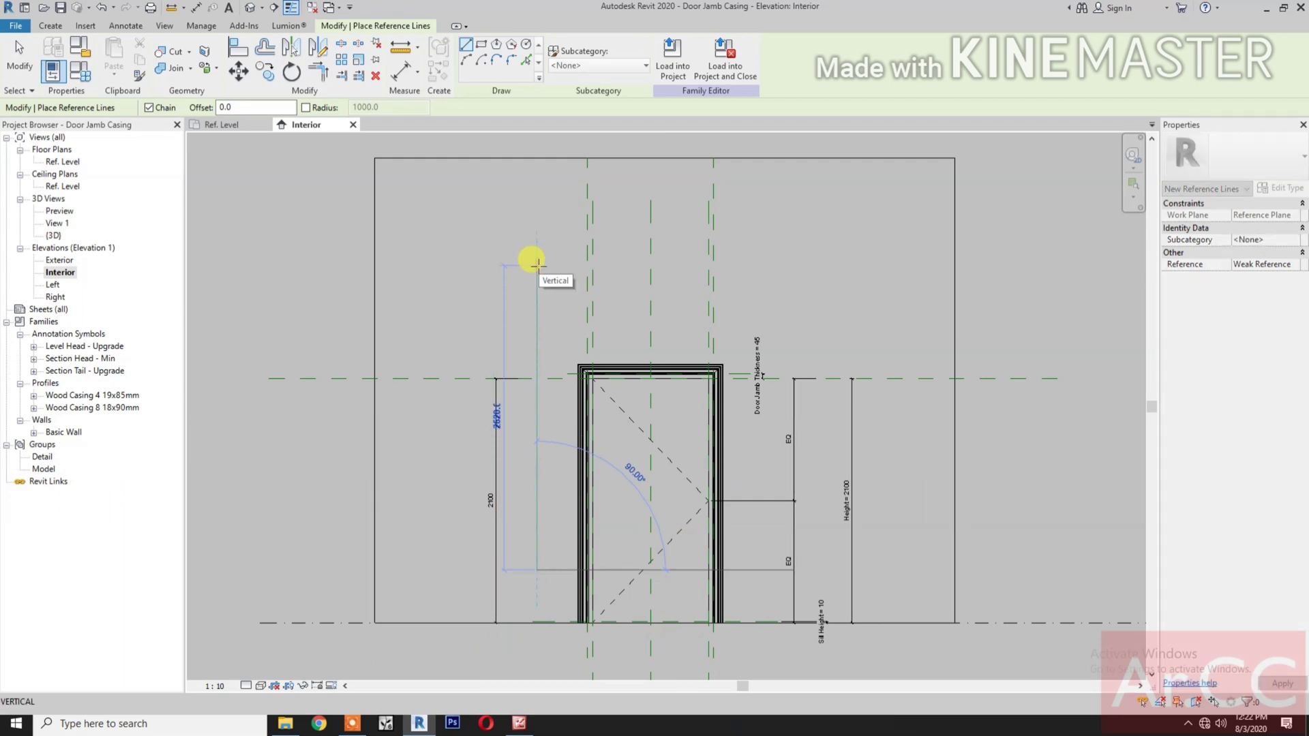
Step: Align and lock the reference line to the Center (Left/Right) reference plane
click(248, 52)
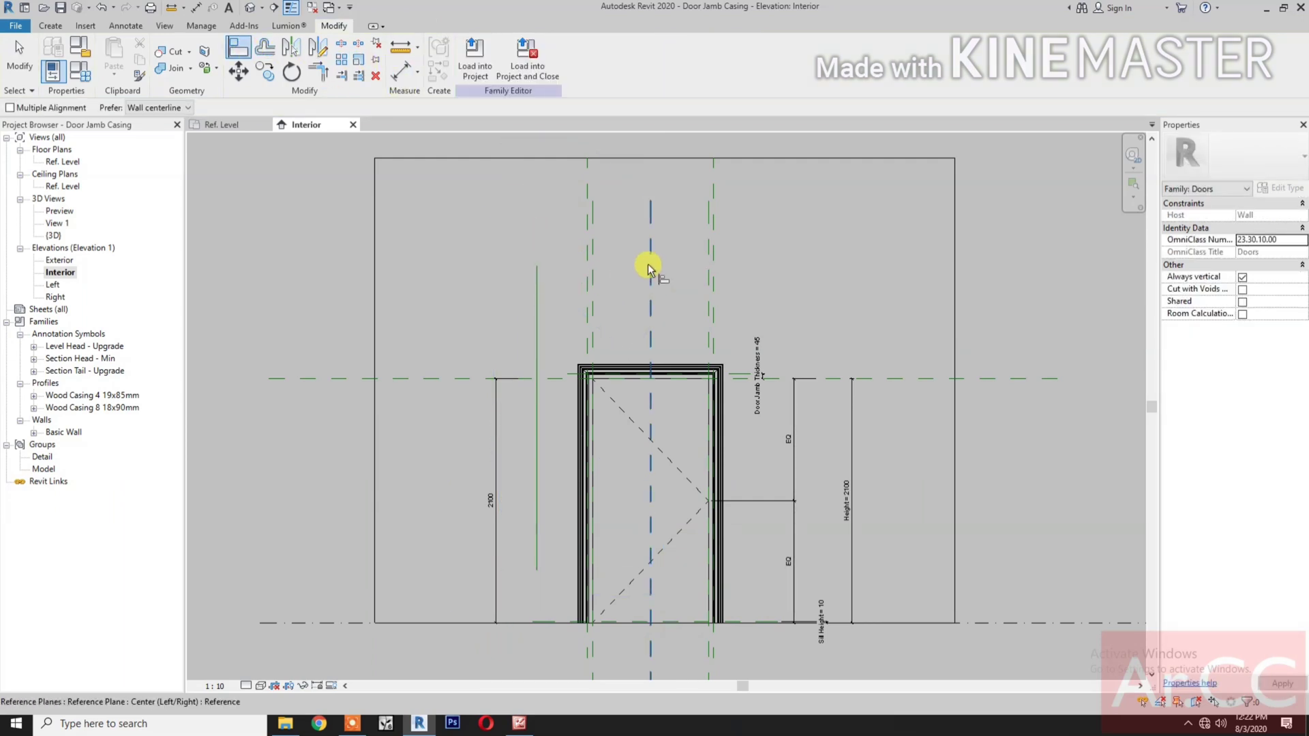
click(649, 266)
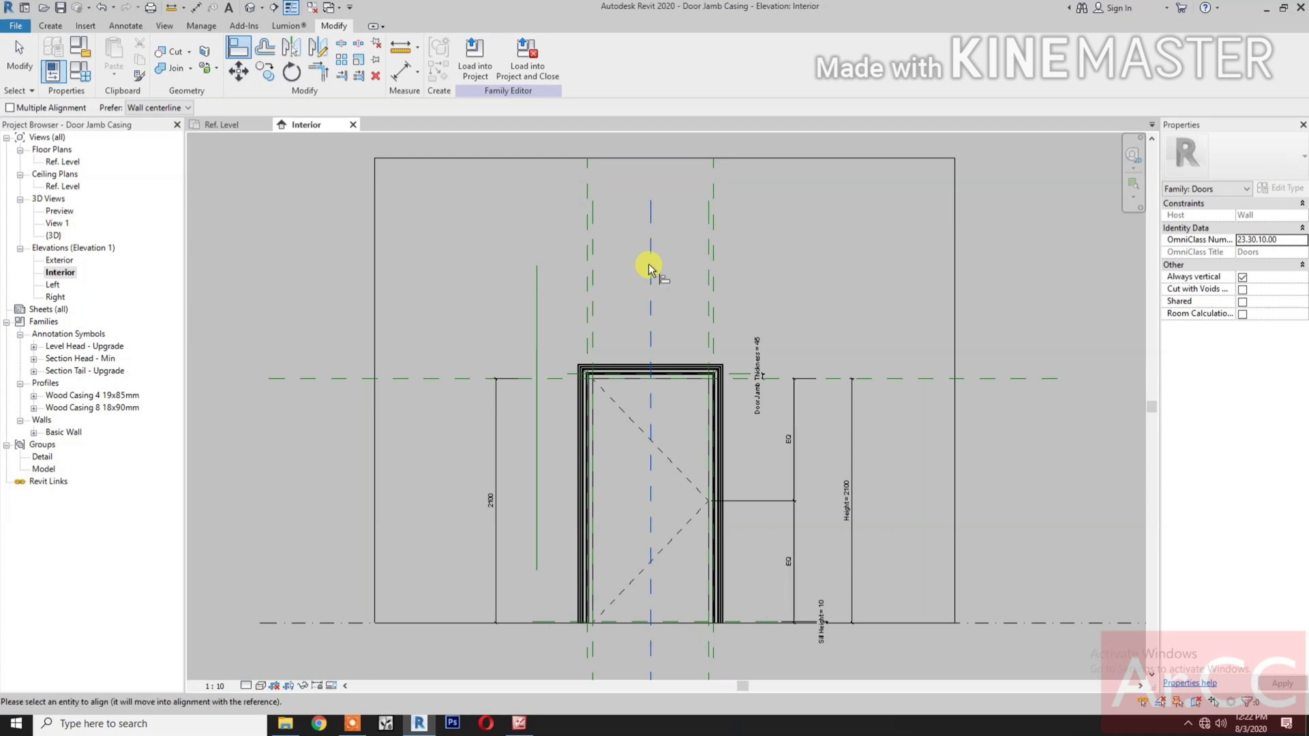
click(537, 416)
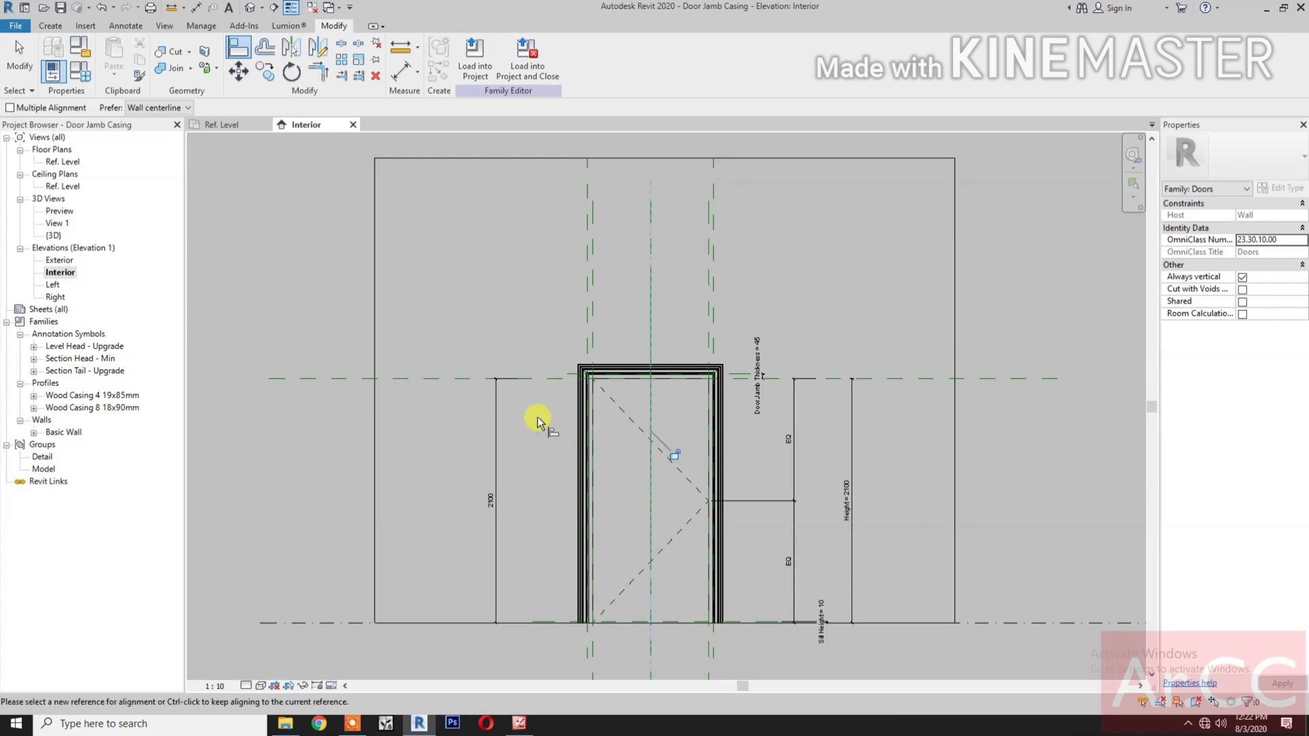
click(674, 453)
click(228, 124)
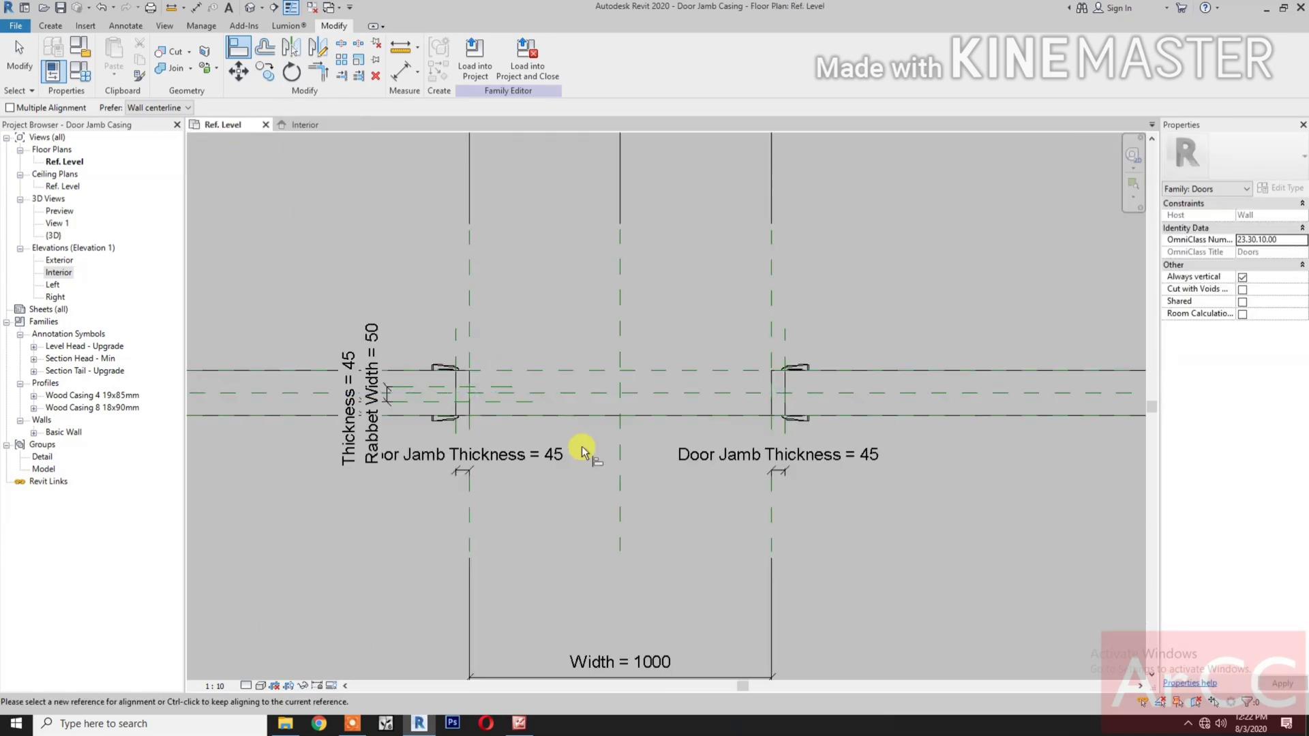
scroll(582, 445, down, 2)
key(Escape)
key(Escape)
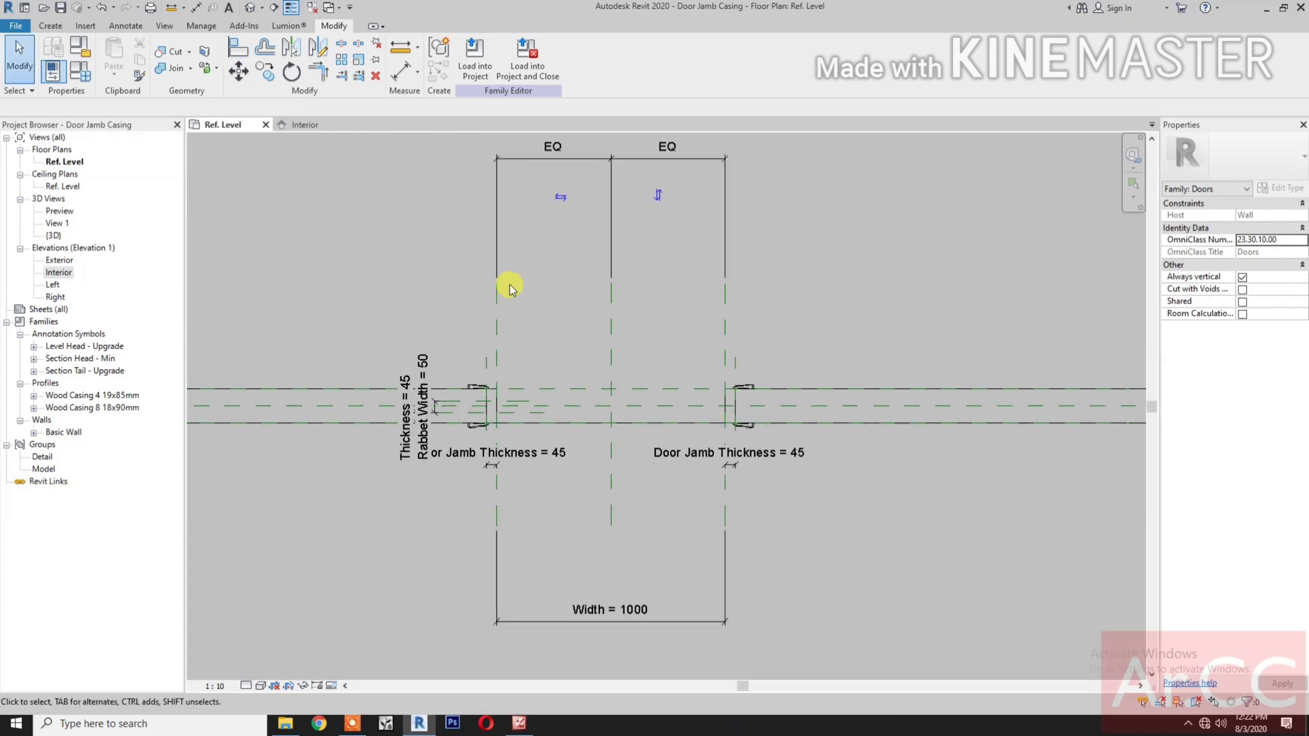
mouse_move(544, 305)
mouse_down()
mouse_move(592, 383)
mouse_move(541, 301)
mouse_up()
drag(514, 247, 704, 522)
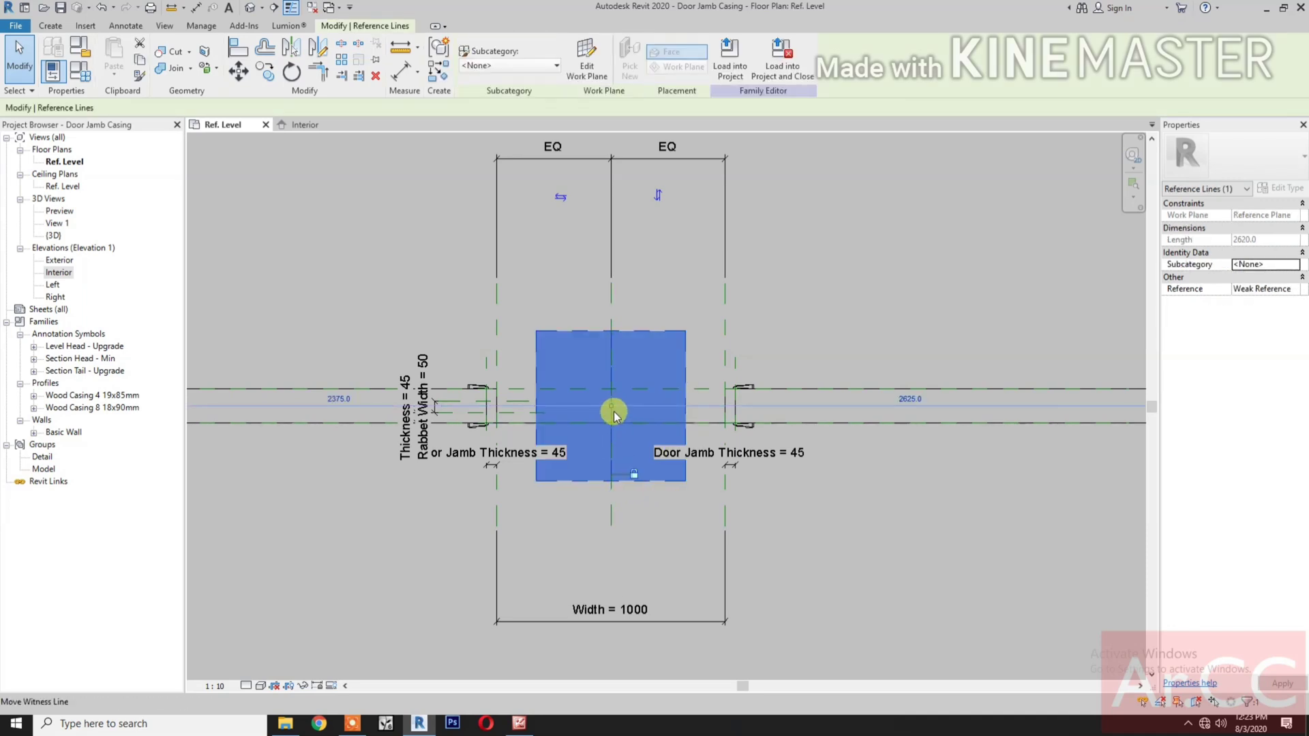
click(645, 507)
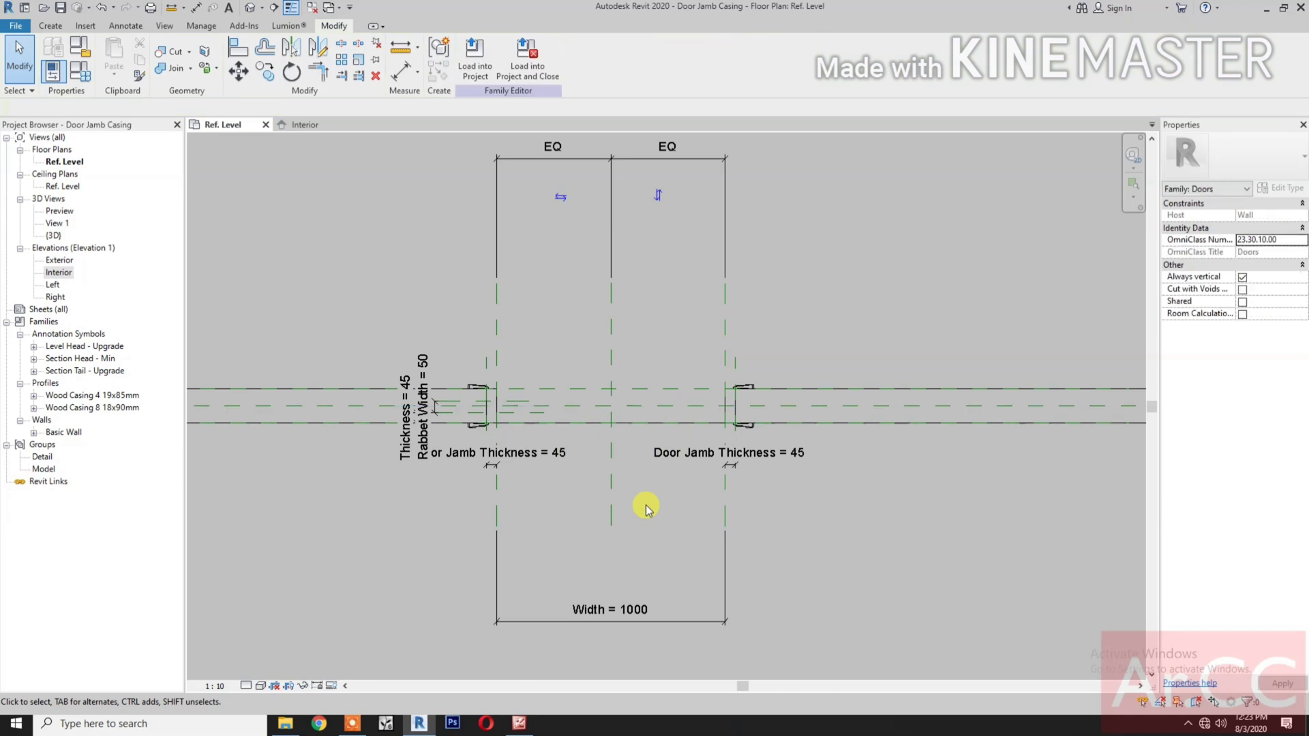
scroll(645, 508, down, 2)
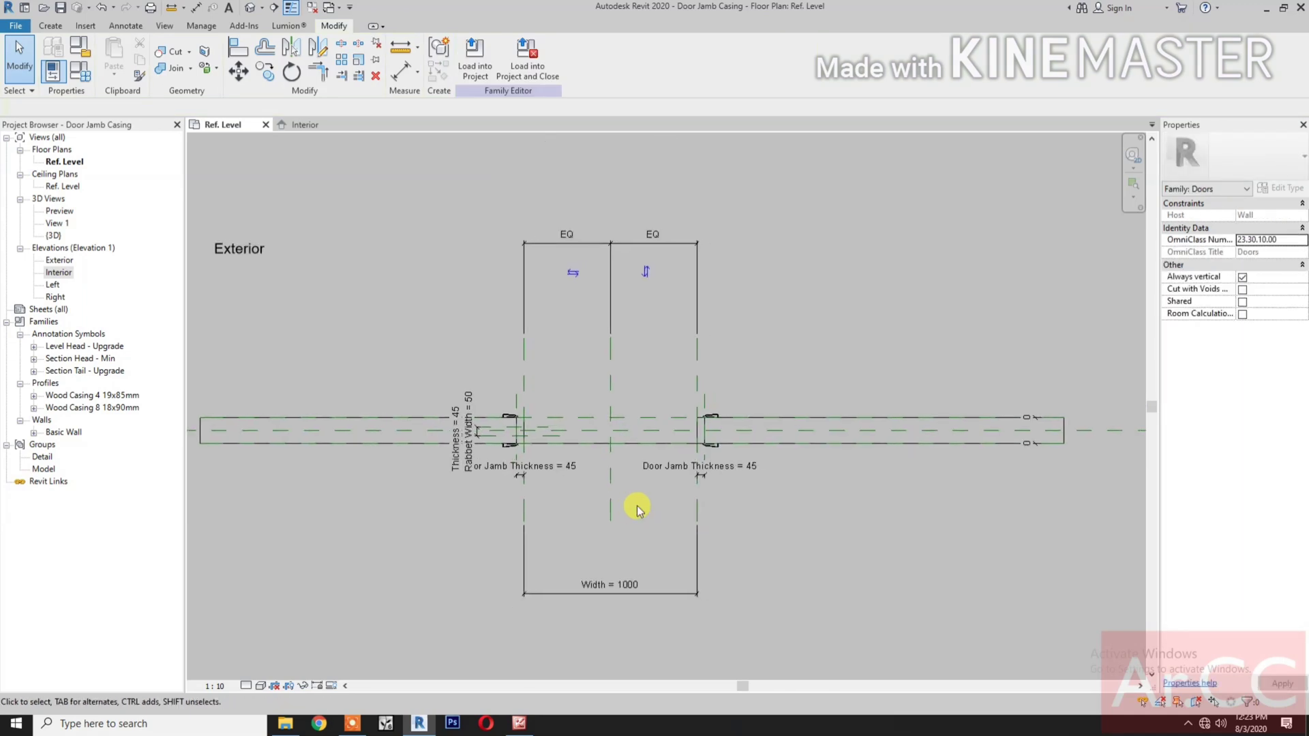
Step: Drag the horizontal reference plane in the left jamb upward, then review the plan
scroll(548, 436, up, 3)
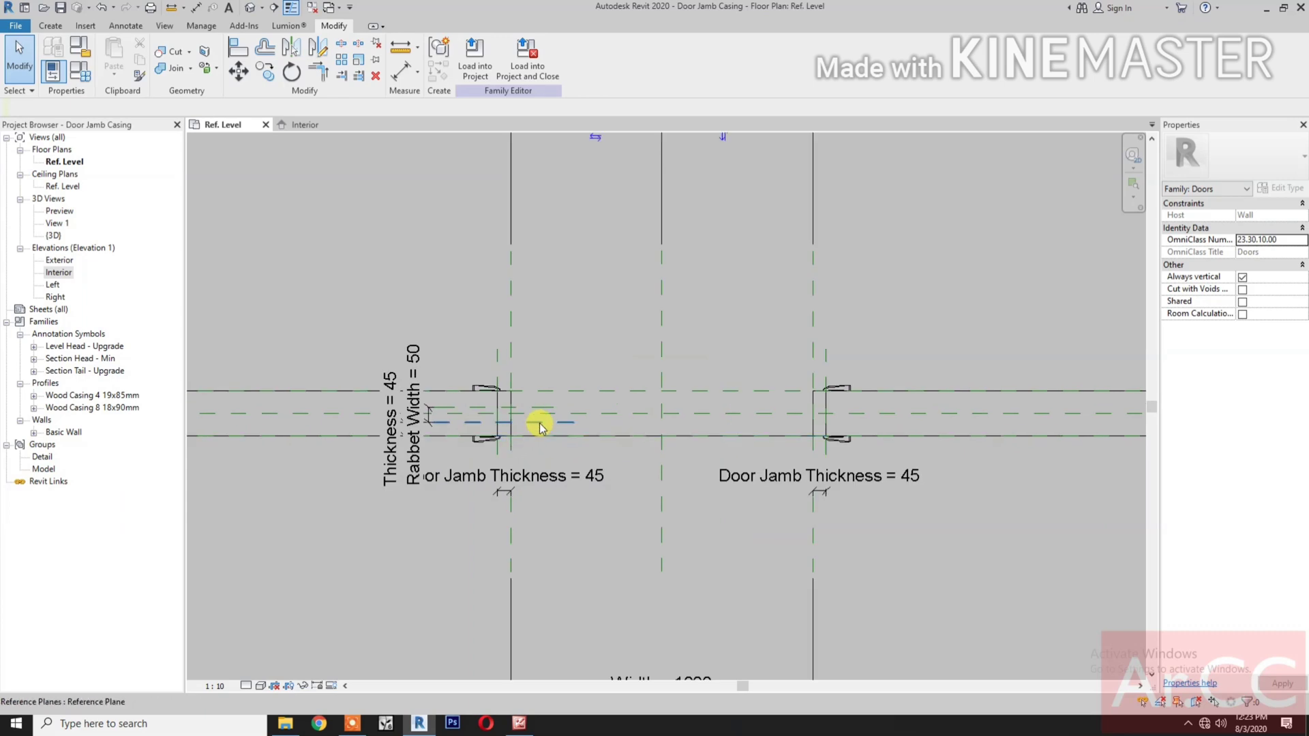
scroll(456, 456, up, 1)
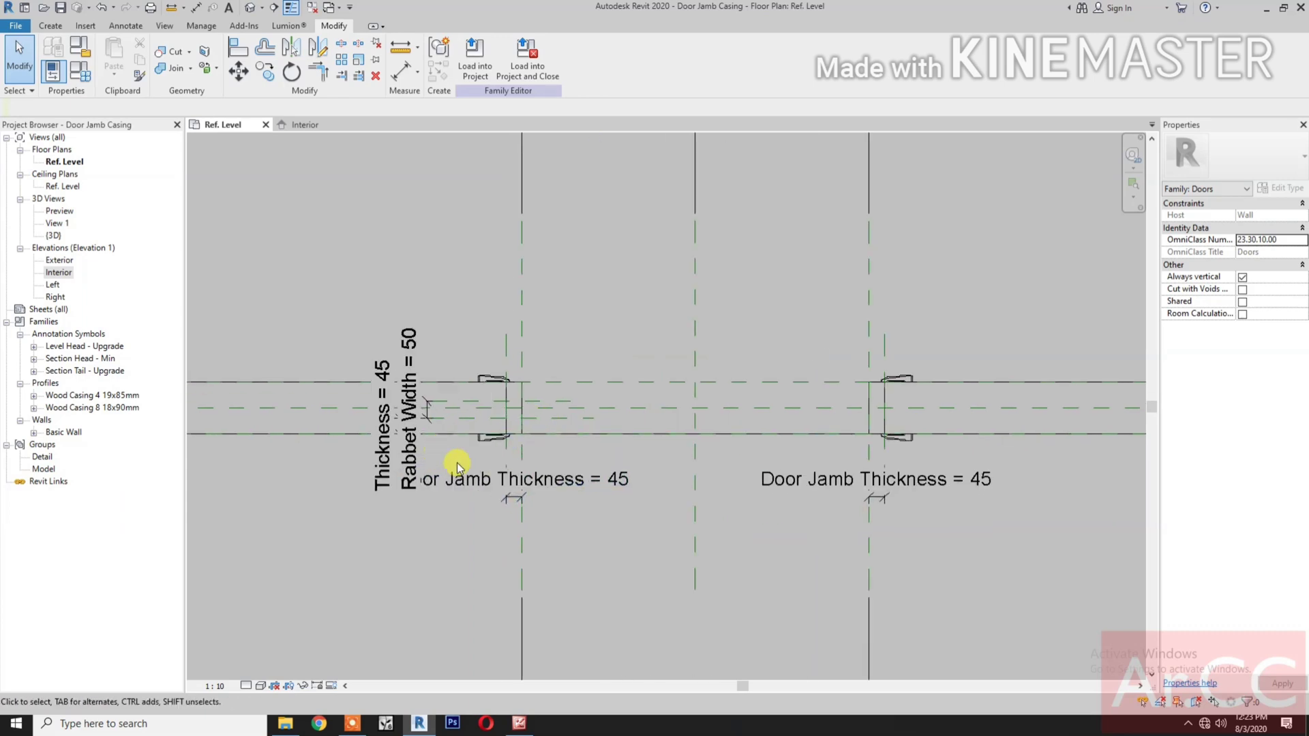
click(545, 421)
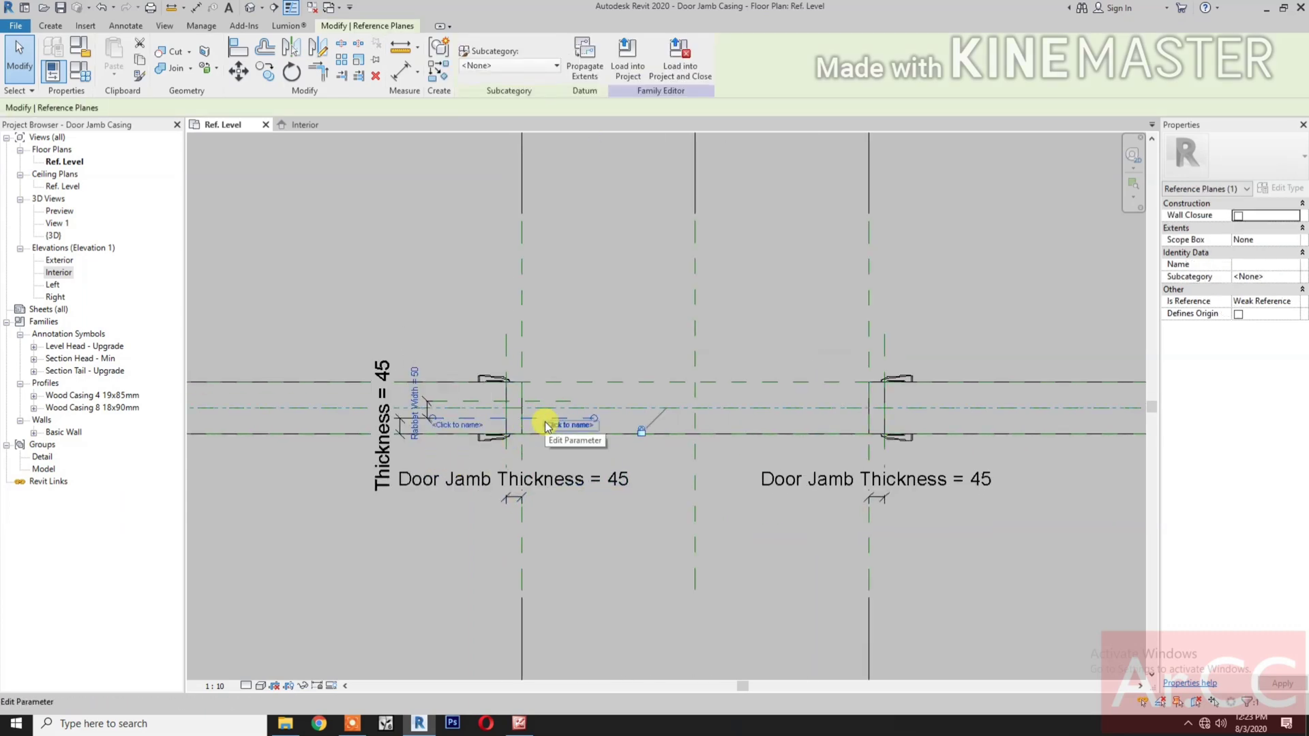
scroll(535, 450, up, 1)
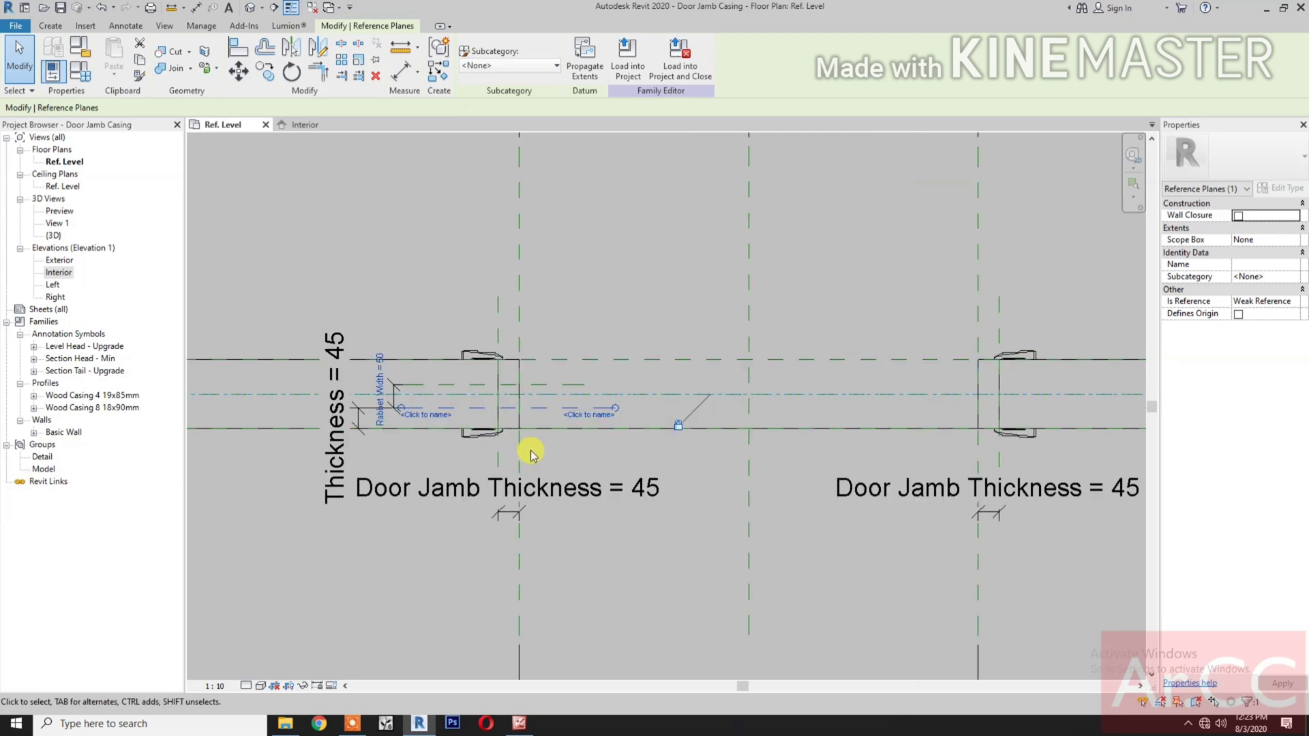
drag(542, 440, 564, 374)
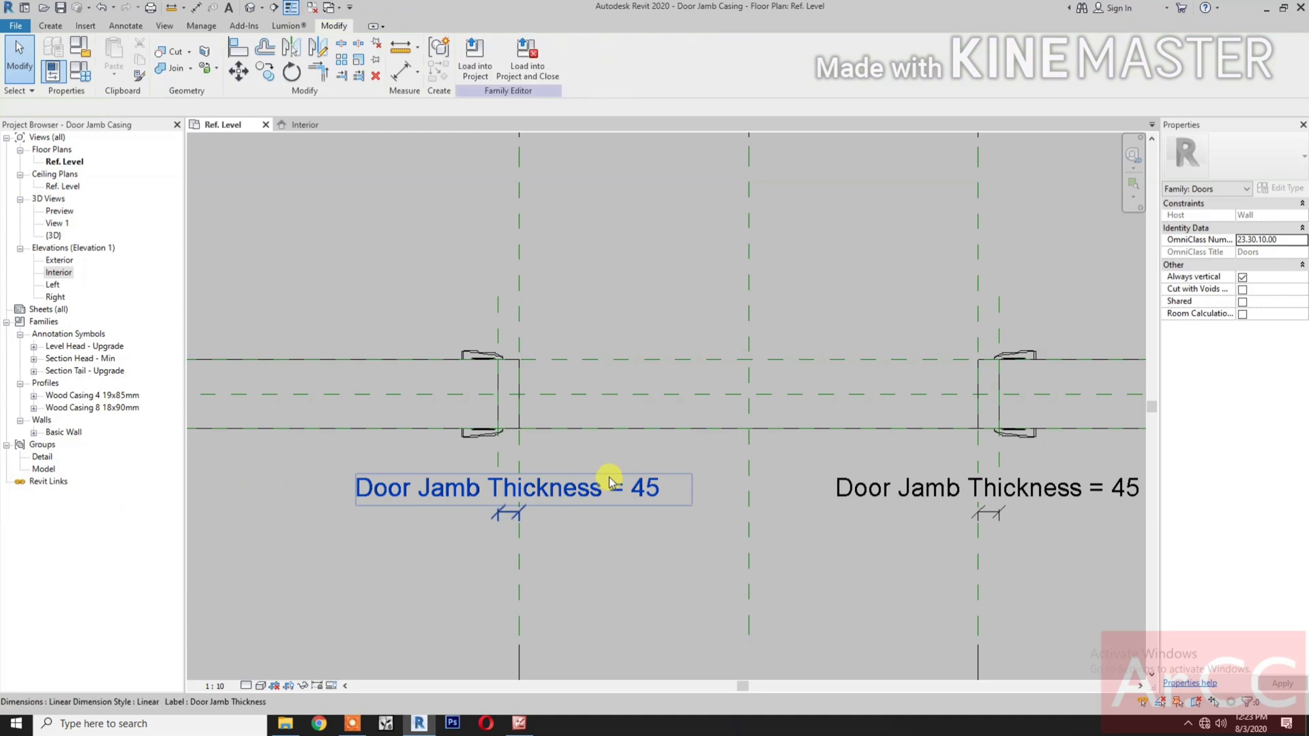
scroll(605, 485, down, 3)
middle_drag(680, 525, 619, 503)
scroll(610, 498, down, 3)
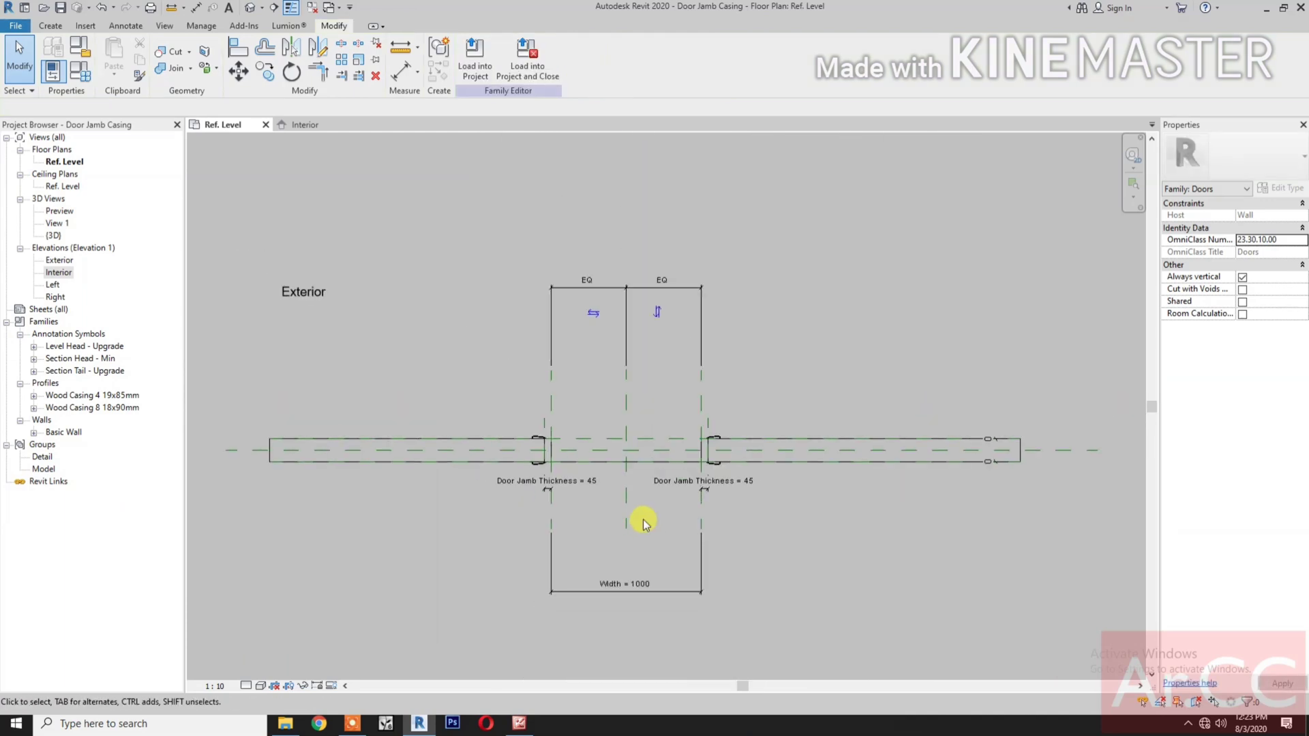
scroll(644, 519, up, 2)
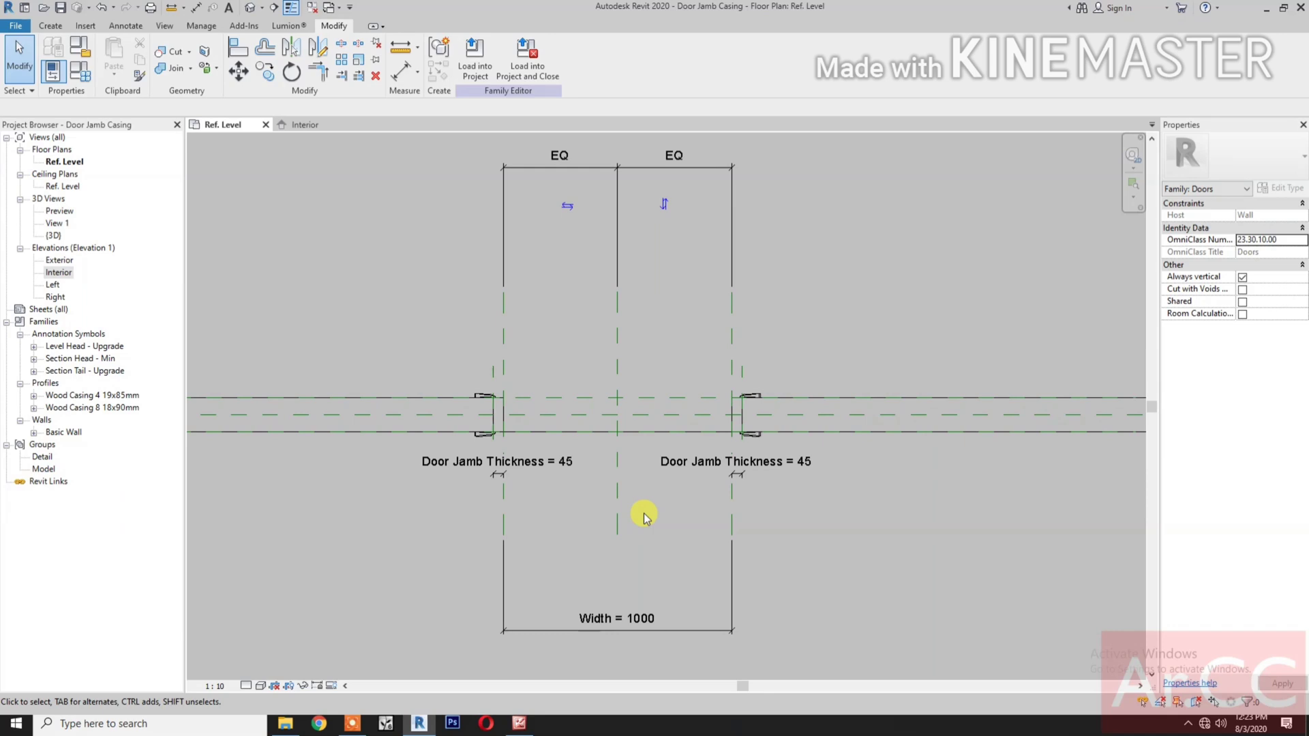
Step: Open Modern Door 001.rfa from the Youtube Desktop folder
click(285, 725)
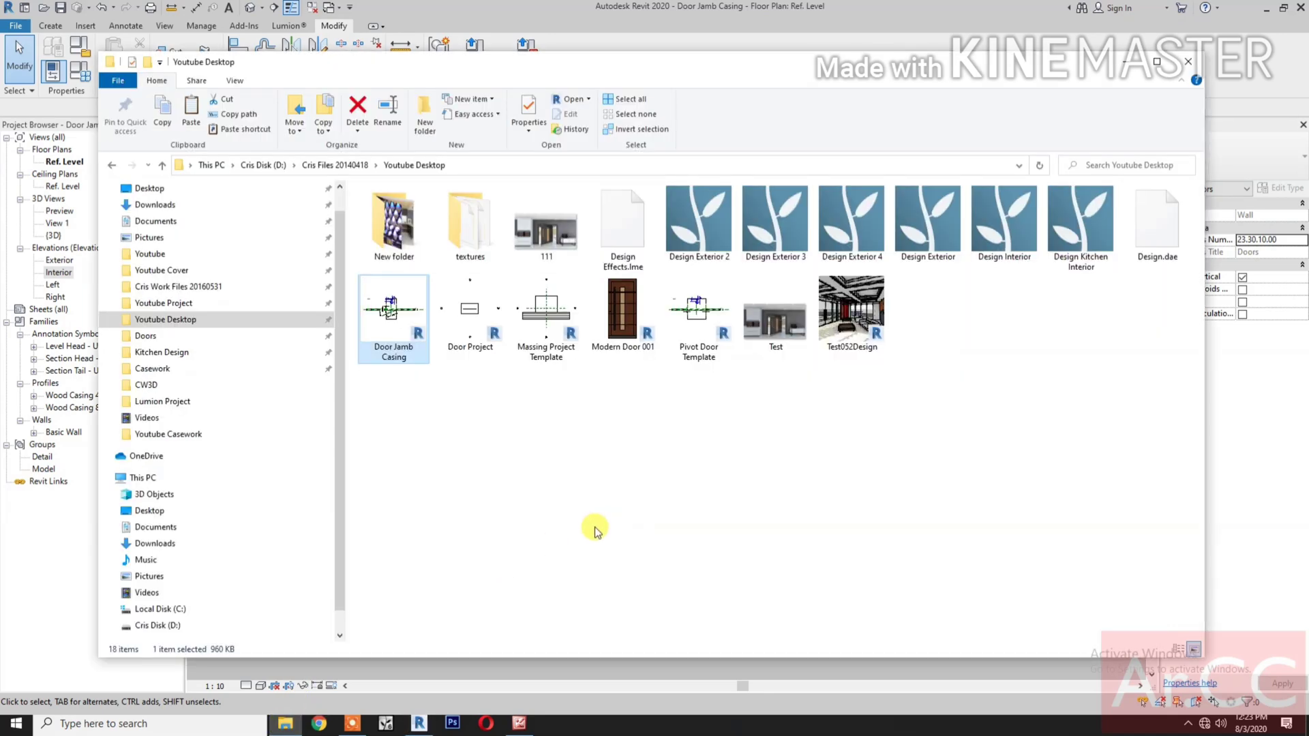
double_click(619, 330)
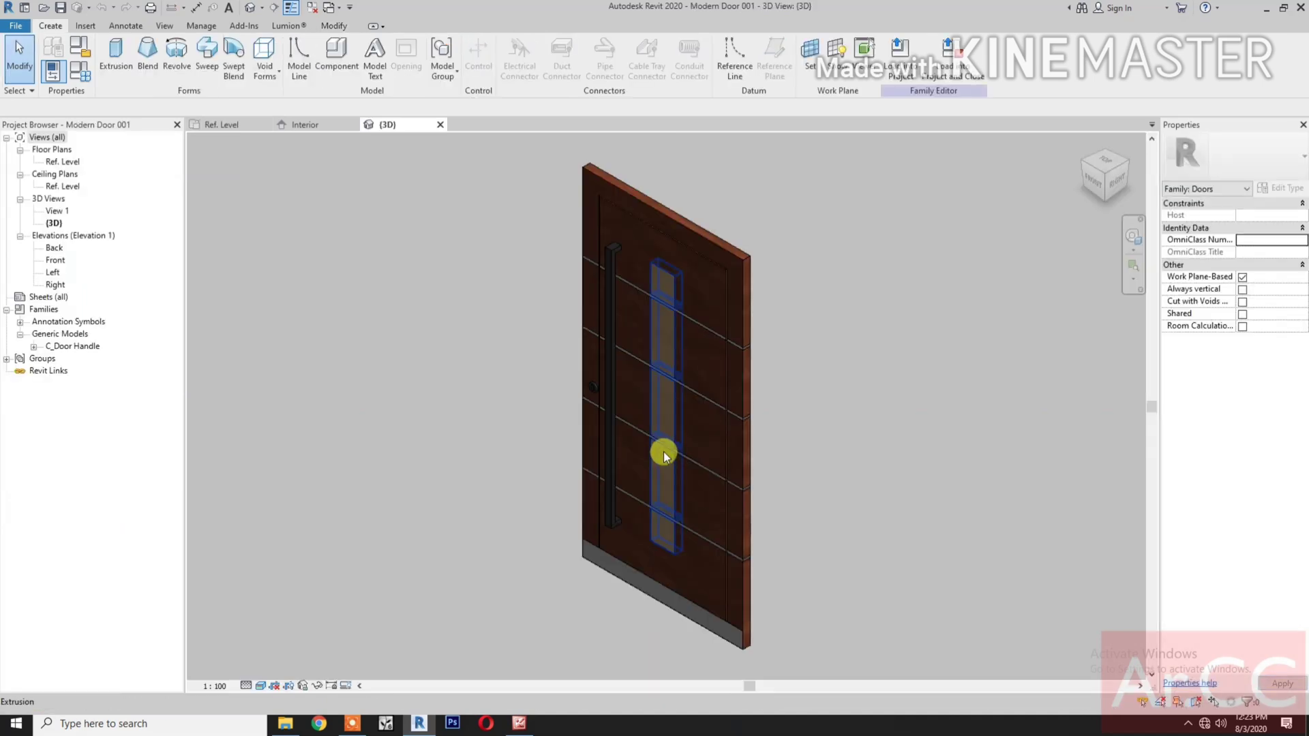
Step: Show the door's Front elevation in the Wireframe visual style
double_click(57, 261)
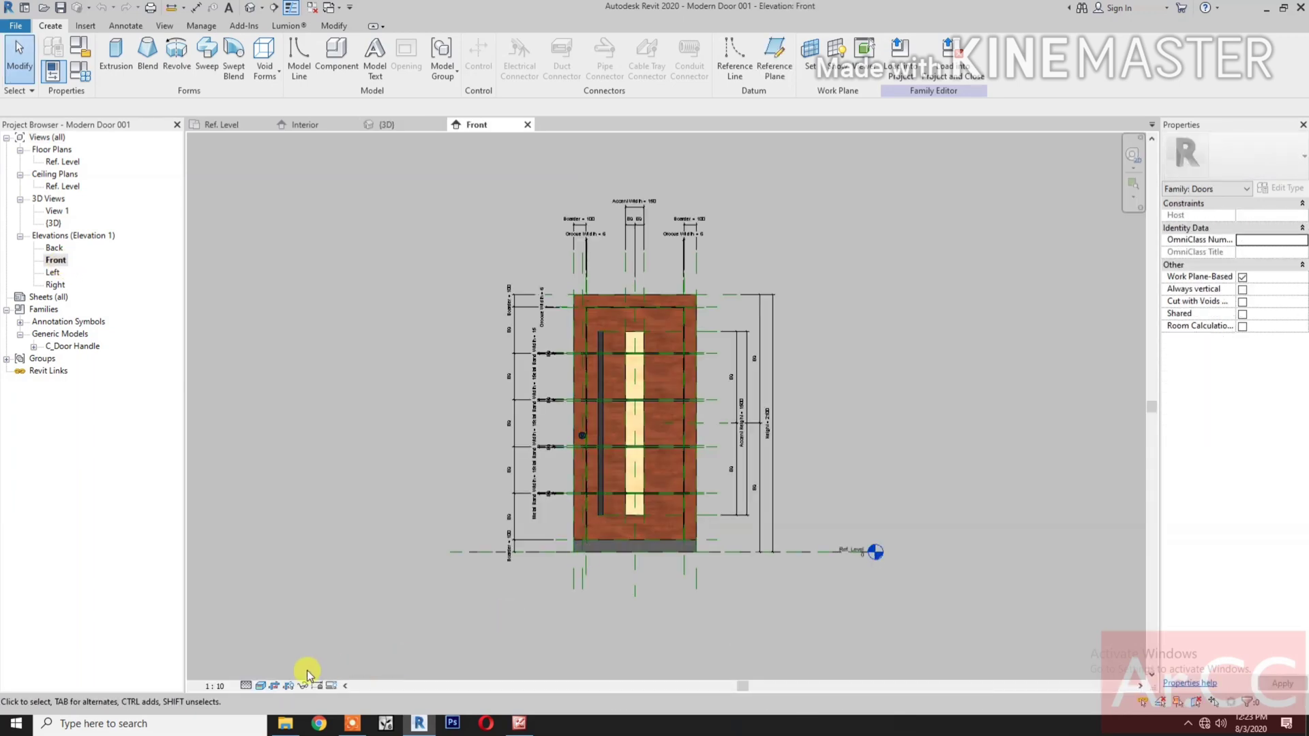
click(260, 686)
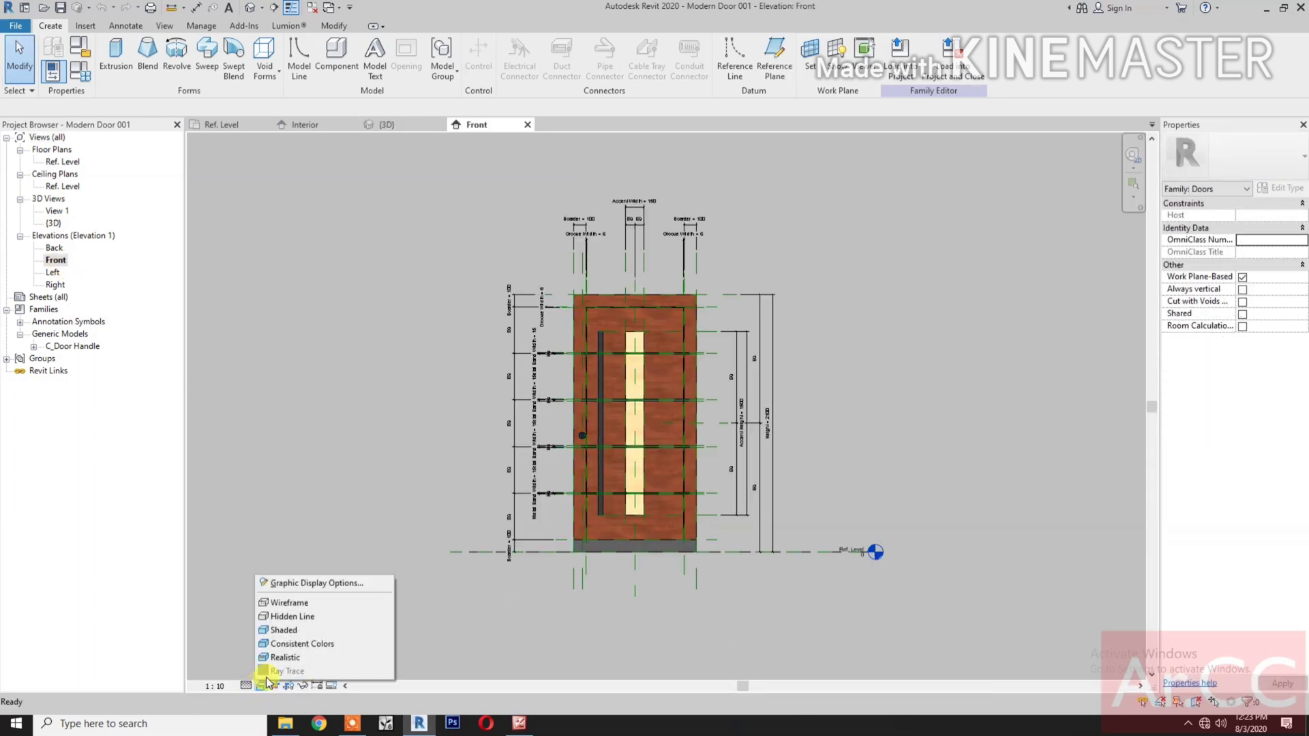
click(288, 604)
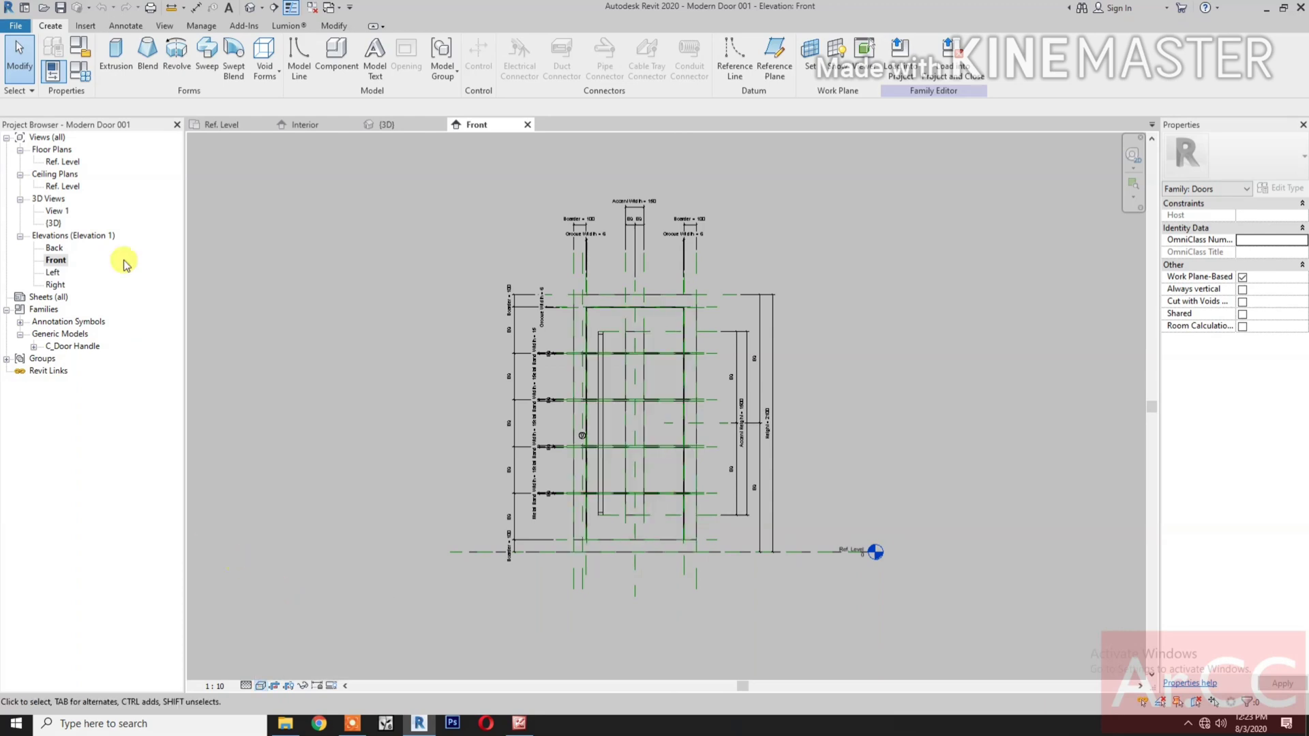
Step: Open the Ref. Level floor plan and zoom in on the door
double_click(61, 162)
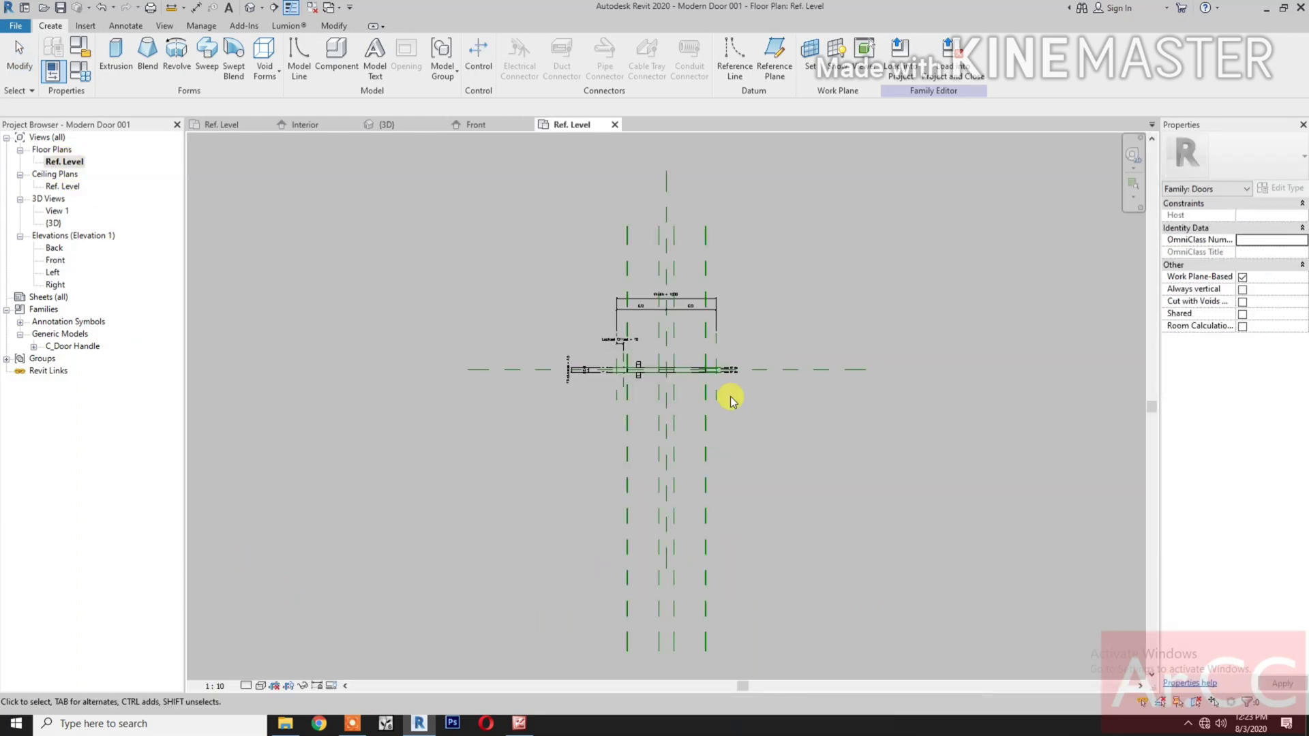
scroll(725, 362, up, 5)
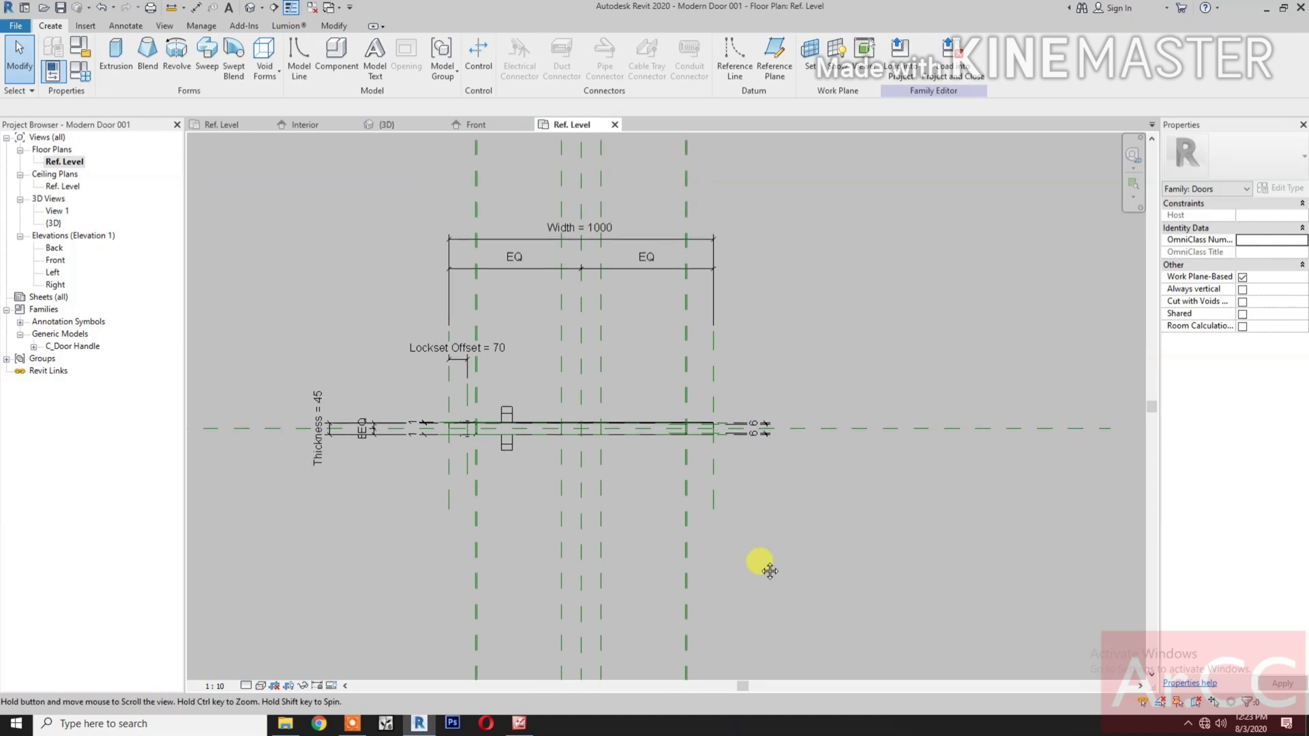
middle_drag(769, 571, 758, 566)
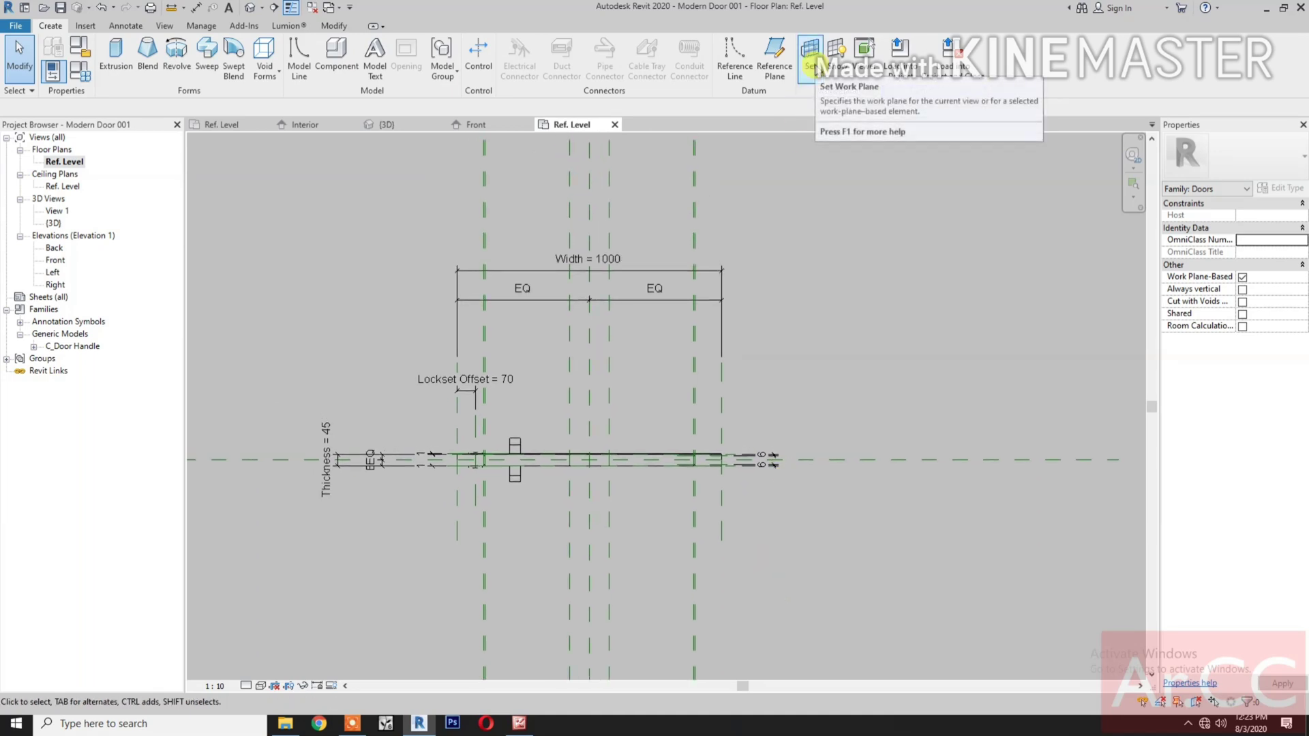
Step: Set the Center (Front/Back) reference plane as work plane and sketch in the Front elevation
click(810, 66)
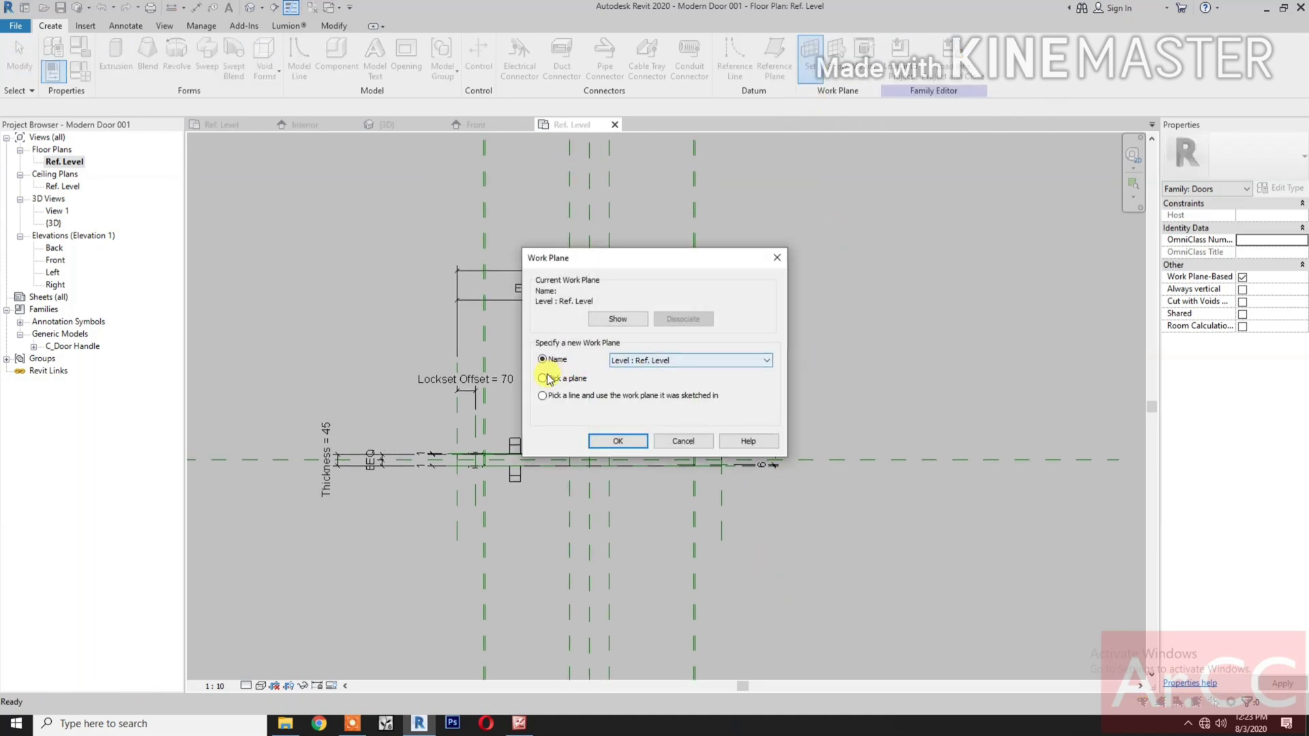
click(543, 379)
click(610, 442)
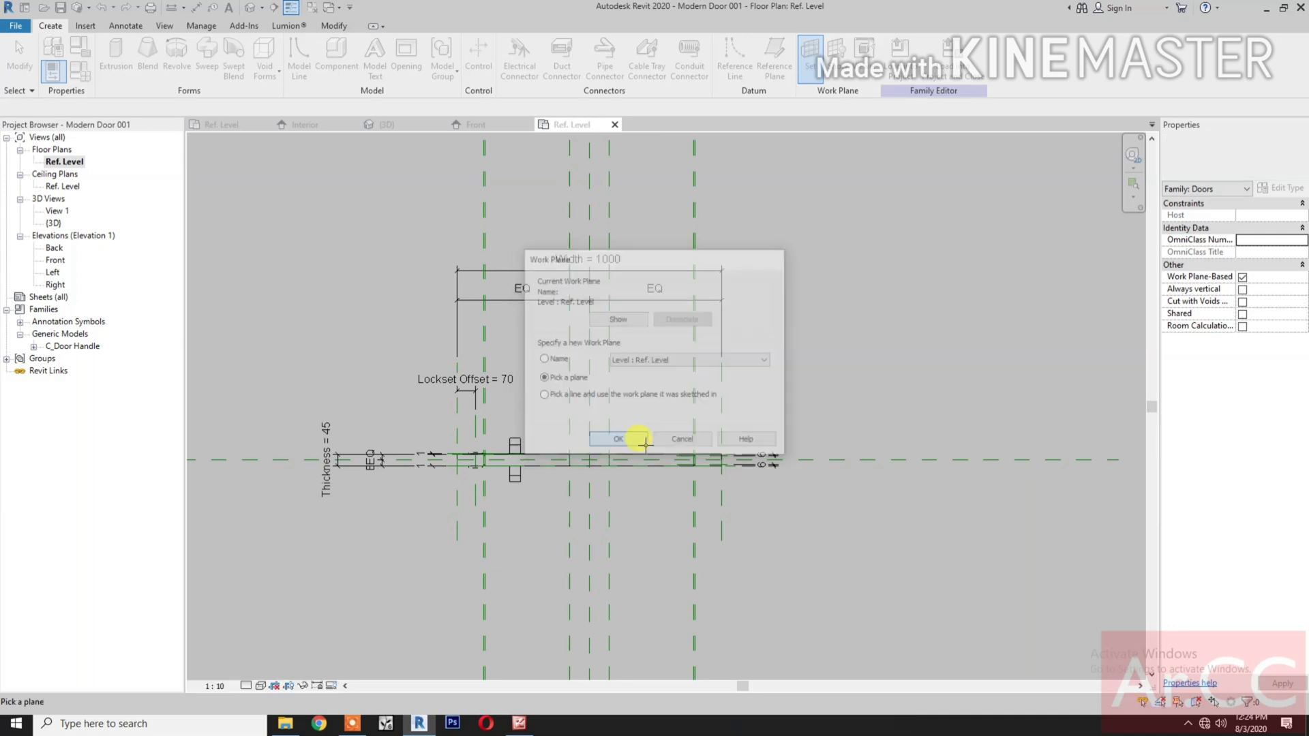
click(857, 457)
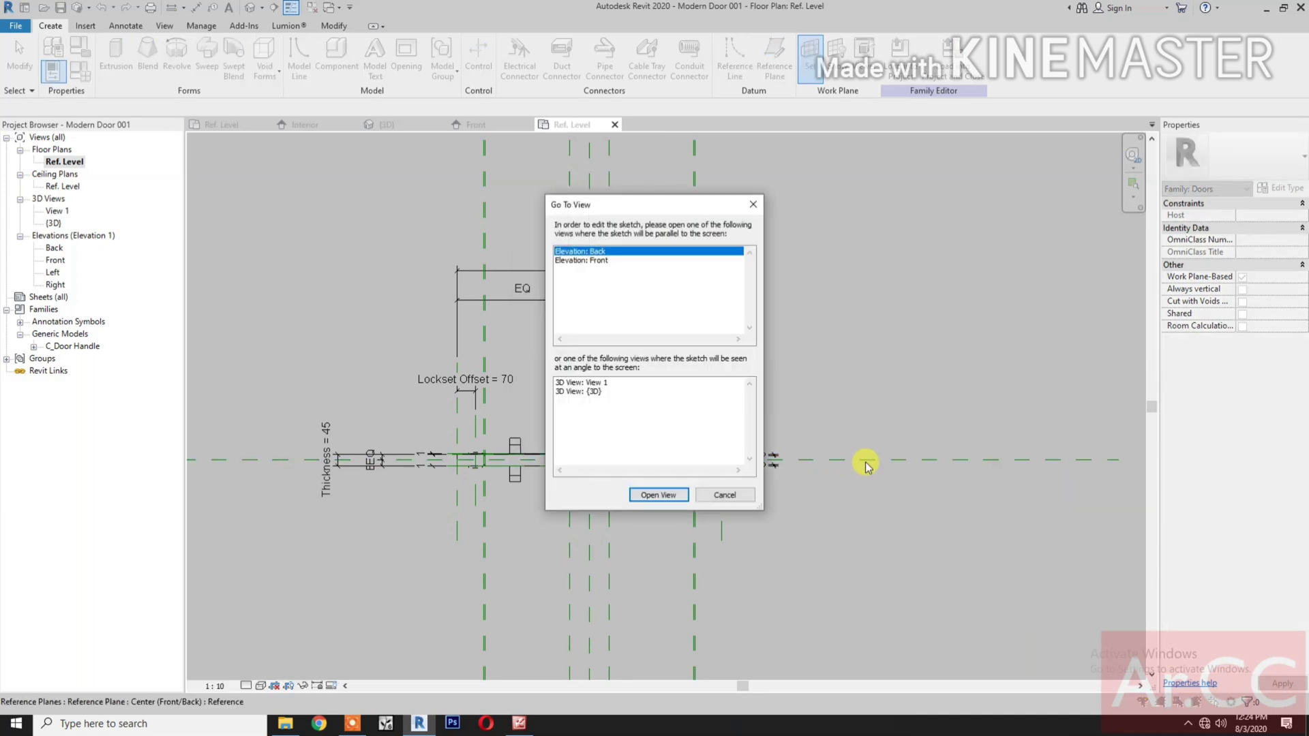
click(600, 260)
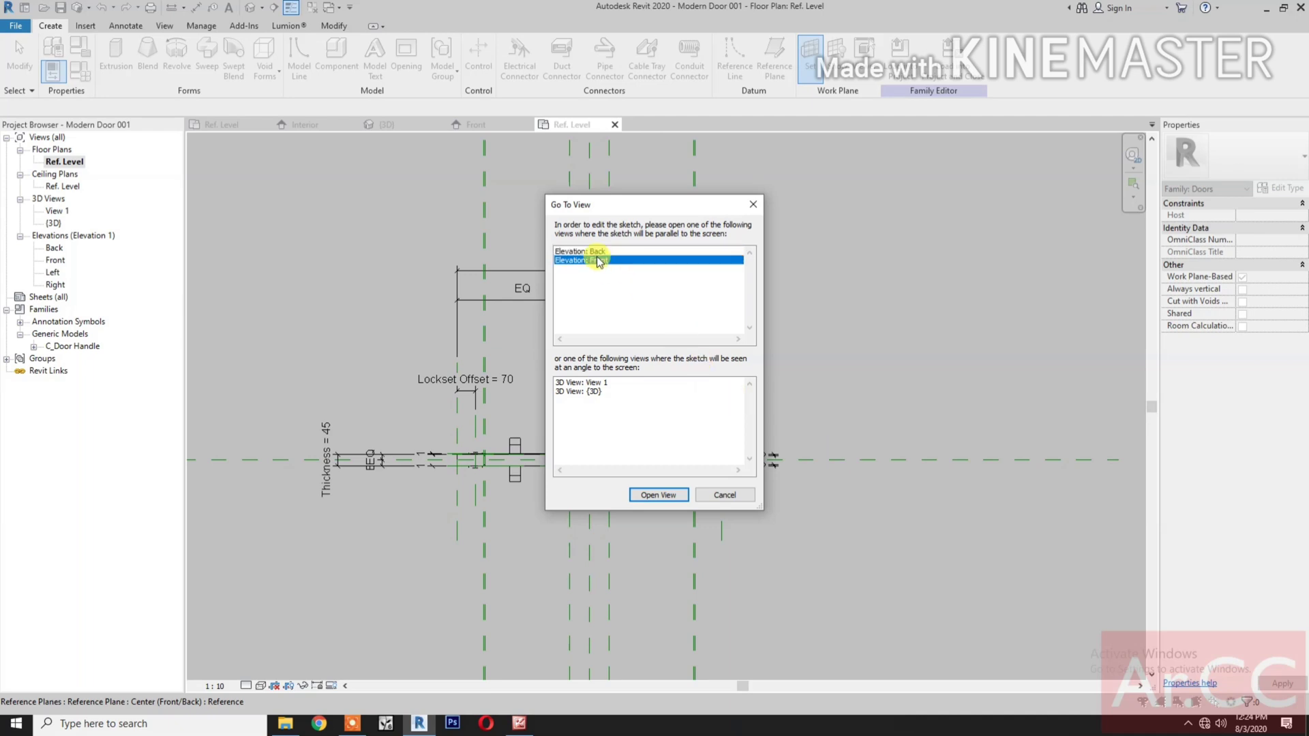
click(656, 495)
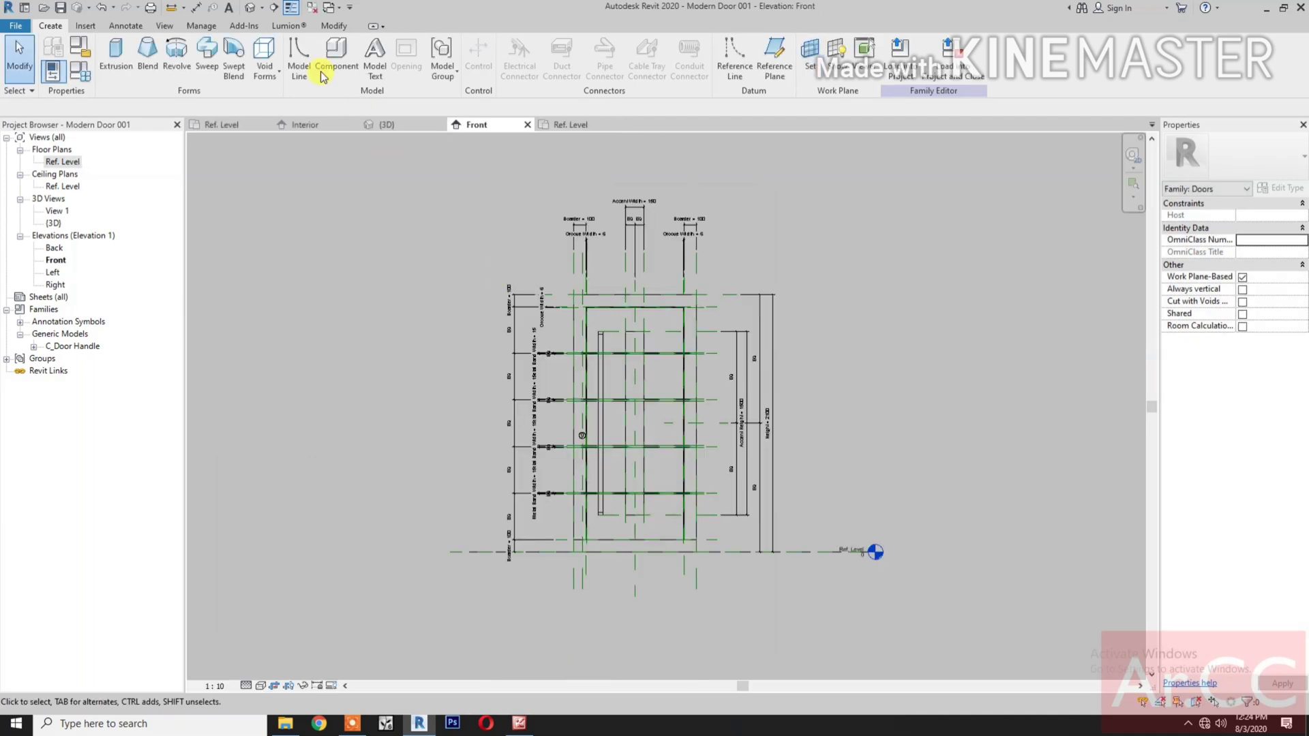
Step: Draw a vertical reference line and align it, unlocked, onto the centre reference plane
click(735, 66)
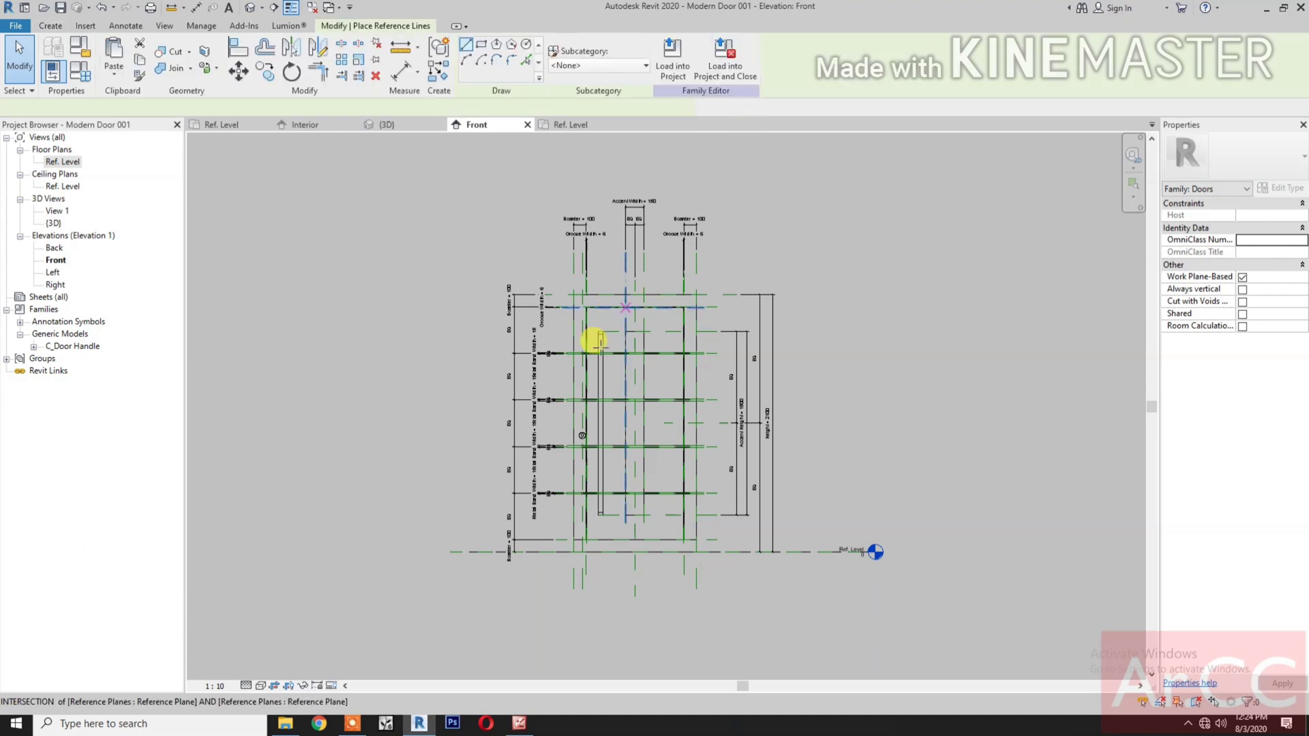
click(797, 523)
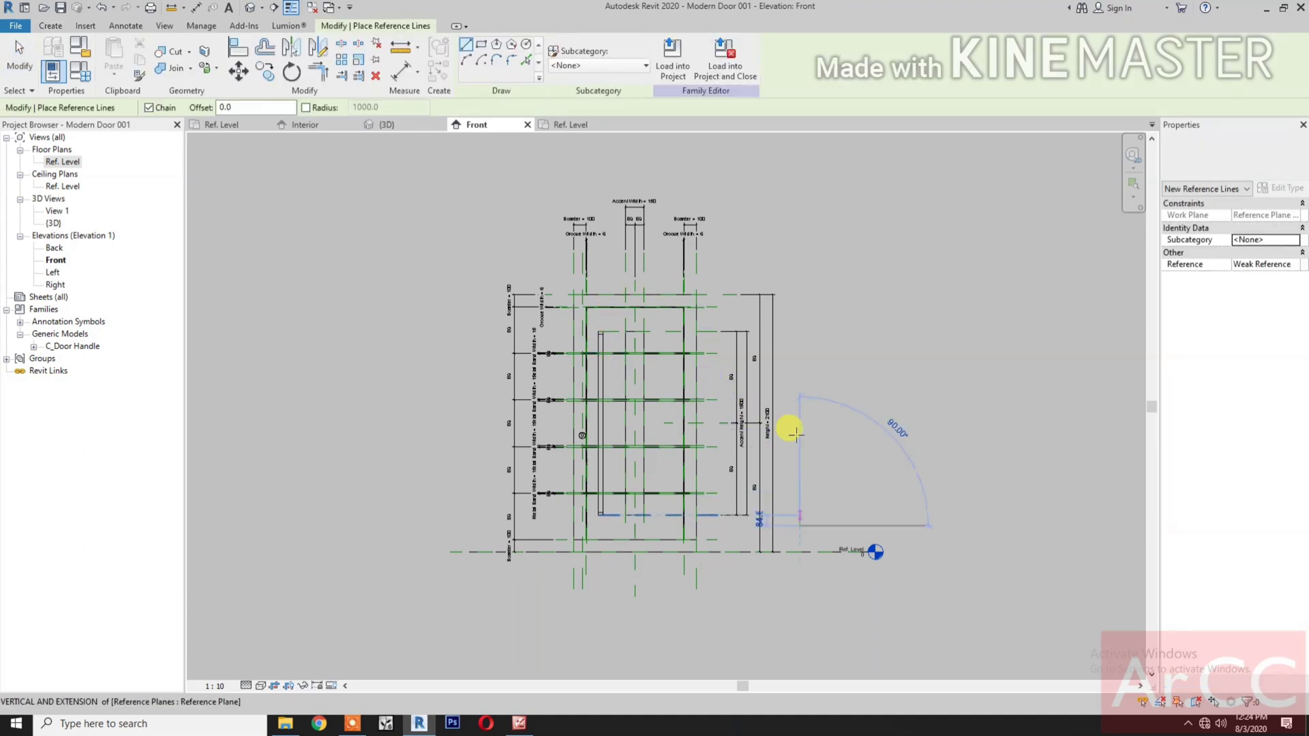
click(796, 222)
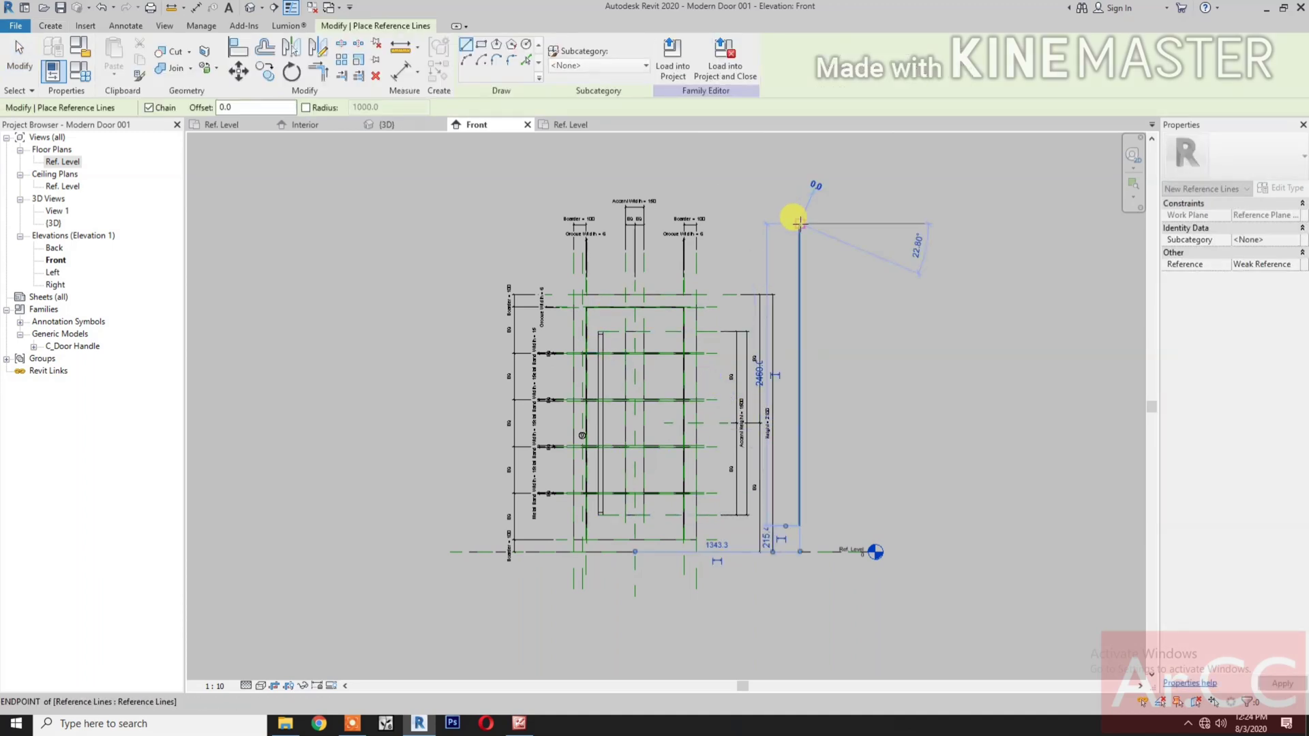
click(238, 47)
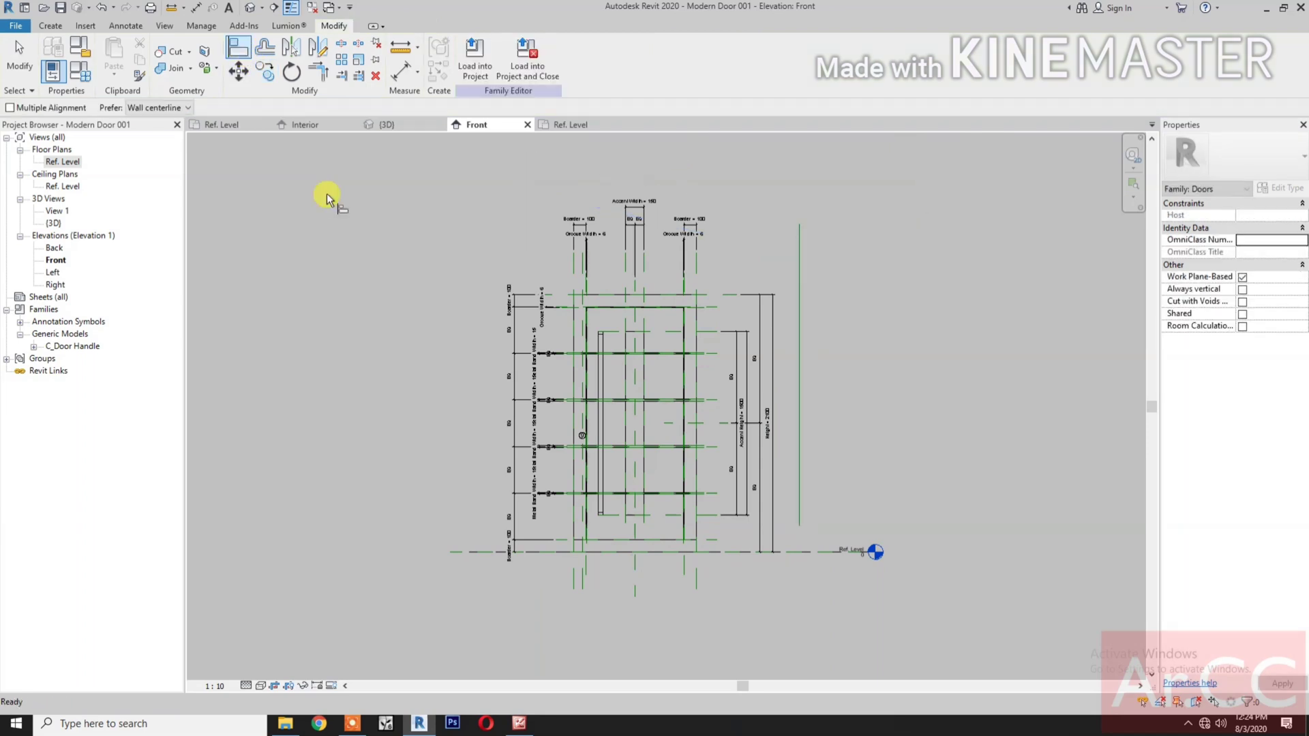
click(633, 587)
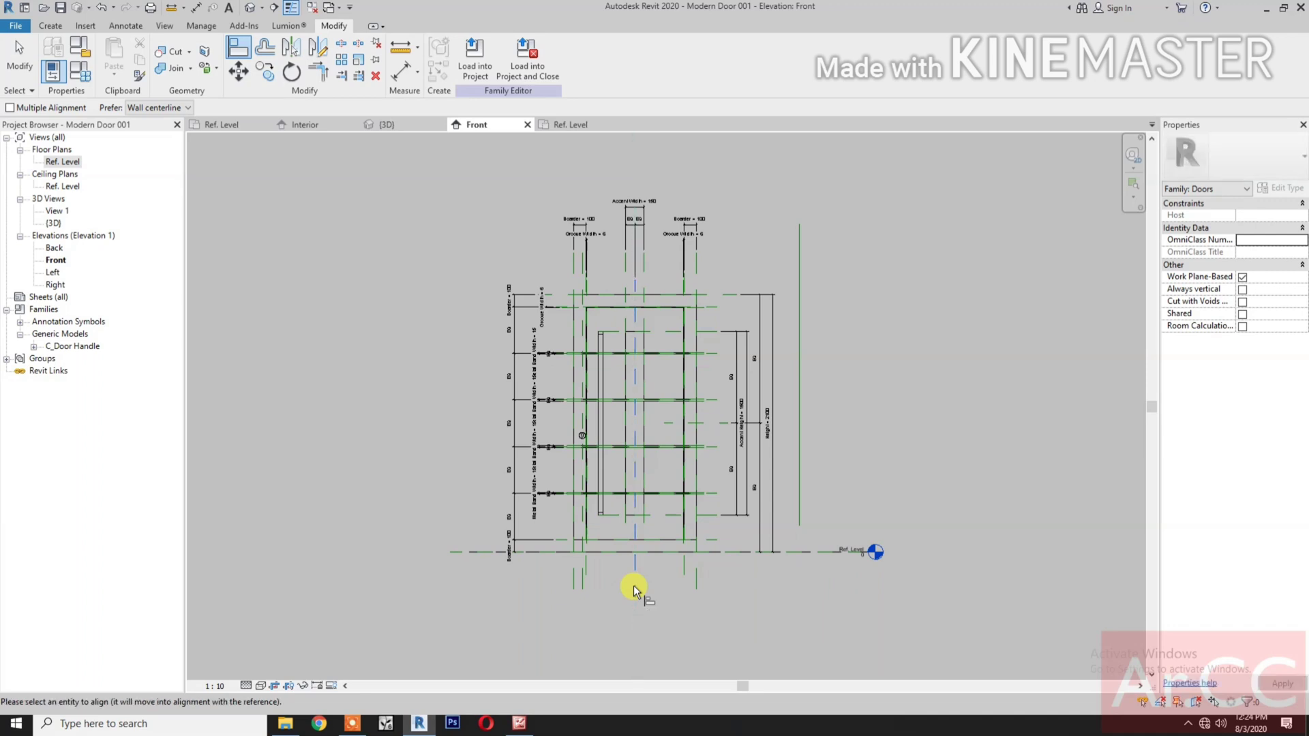
click(805, 435)
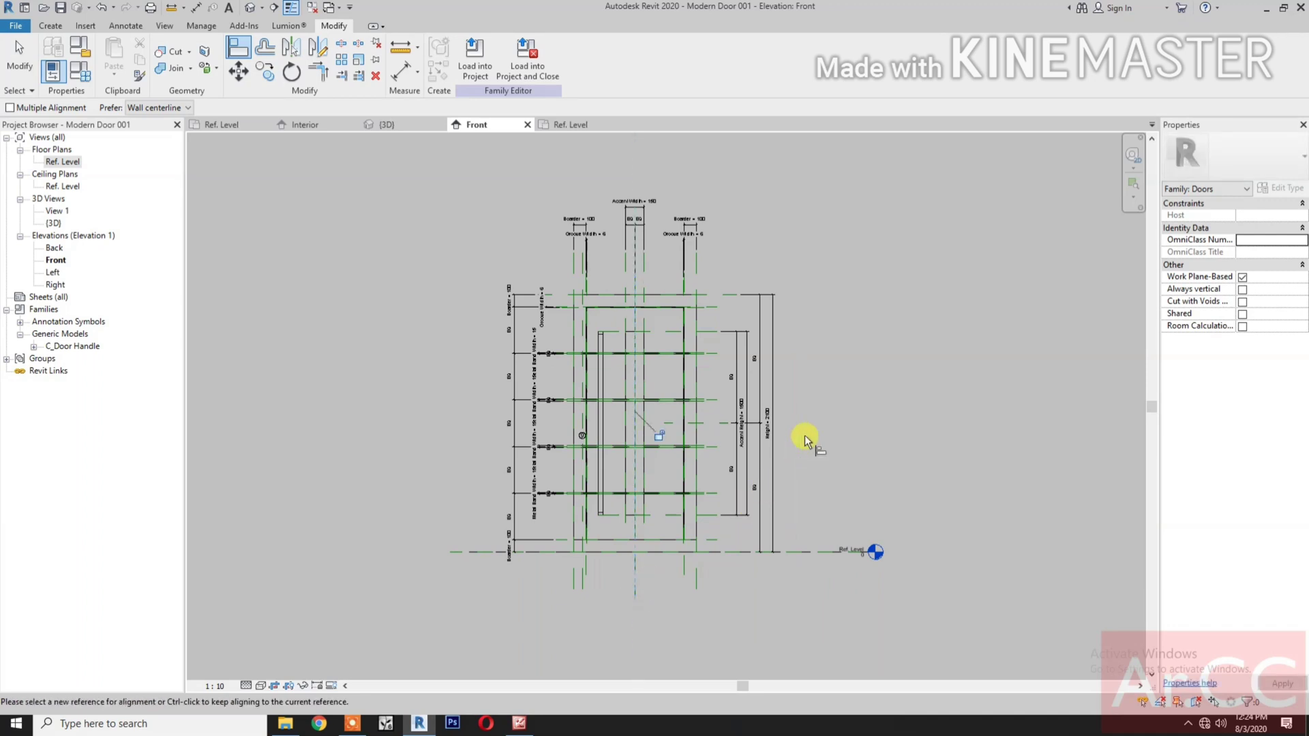
click(662, 435)
Step: Save the family as Pivot Modern Door 001.rfa in the Youtube Desktop folder
click(12, 27)
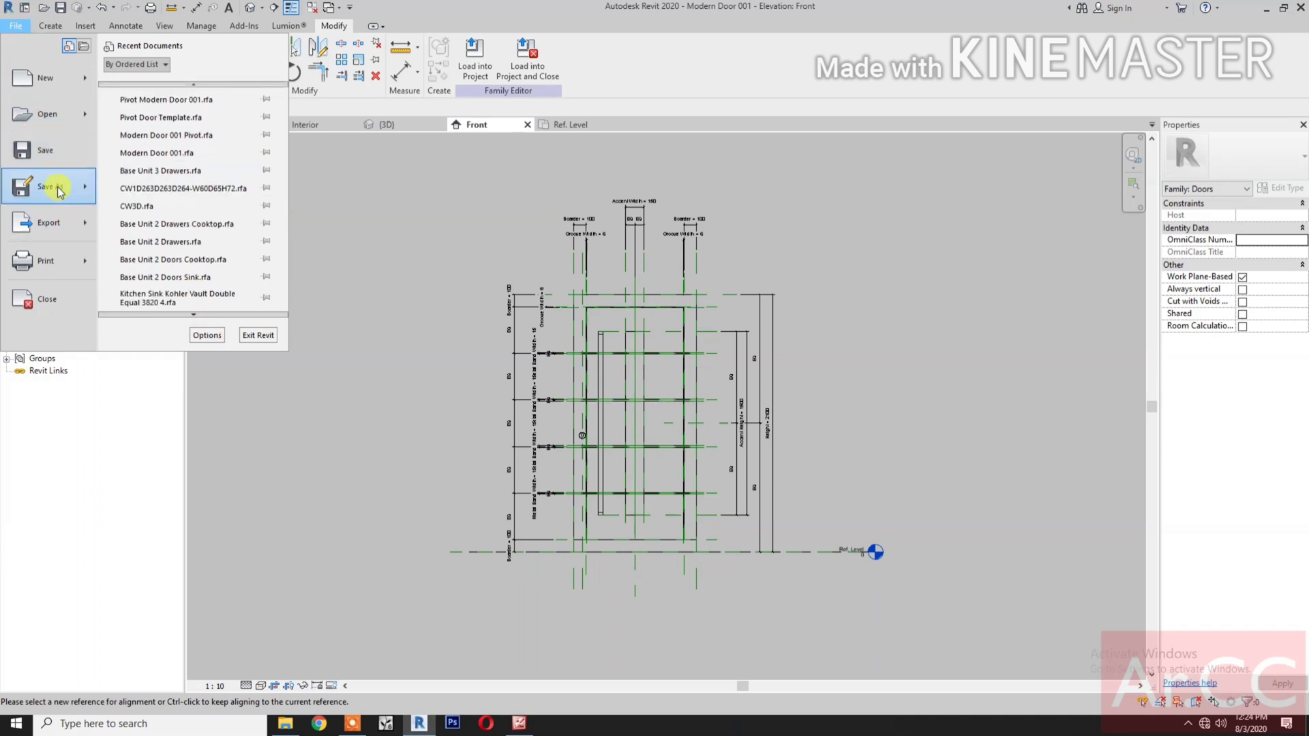
mouse_move(59, 191)
click(174, 178)
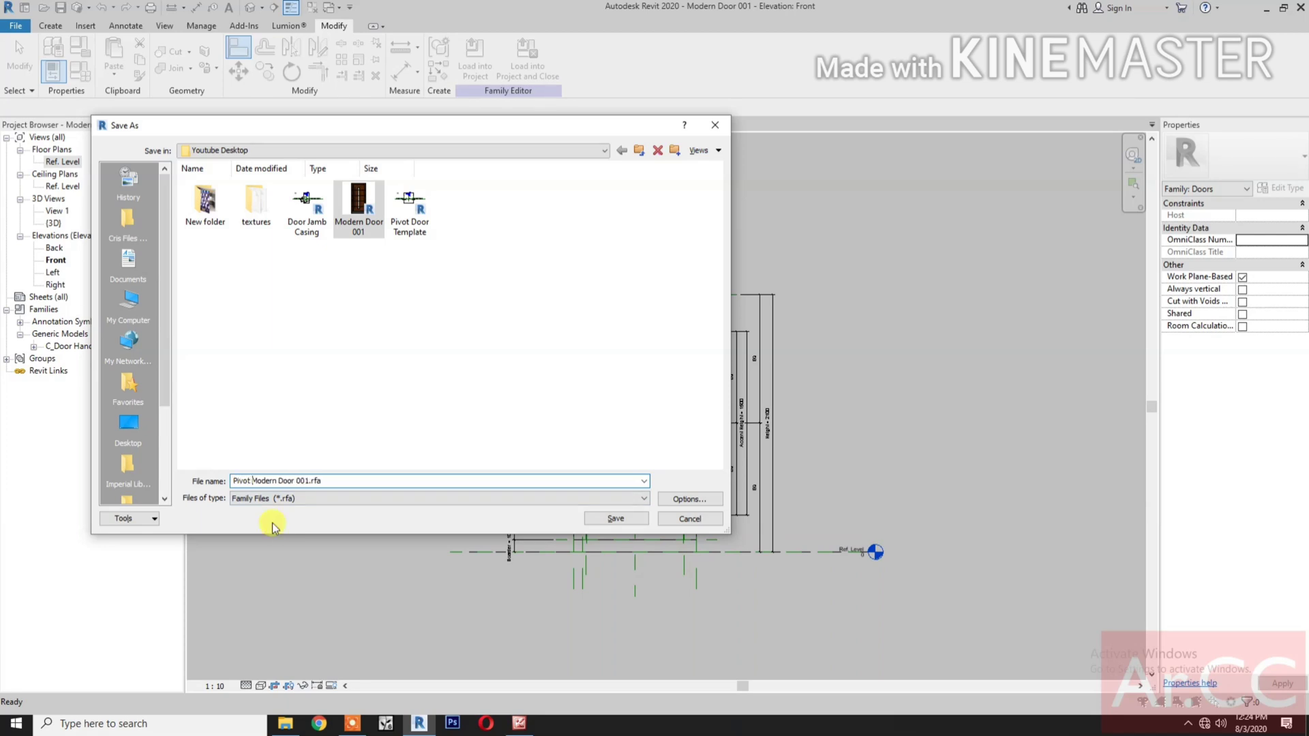
click(616, 519)
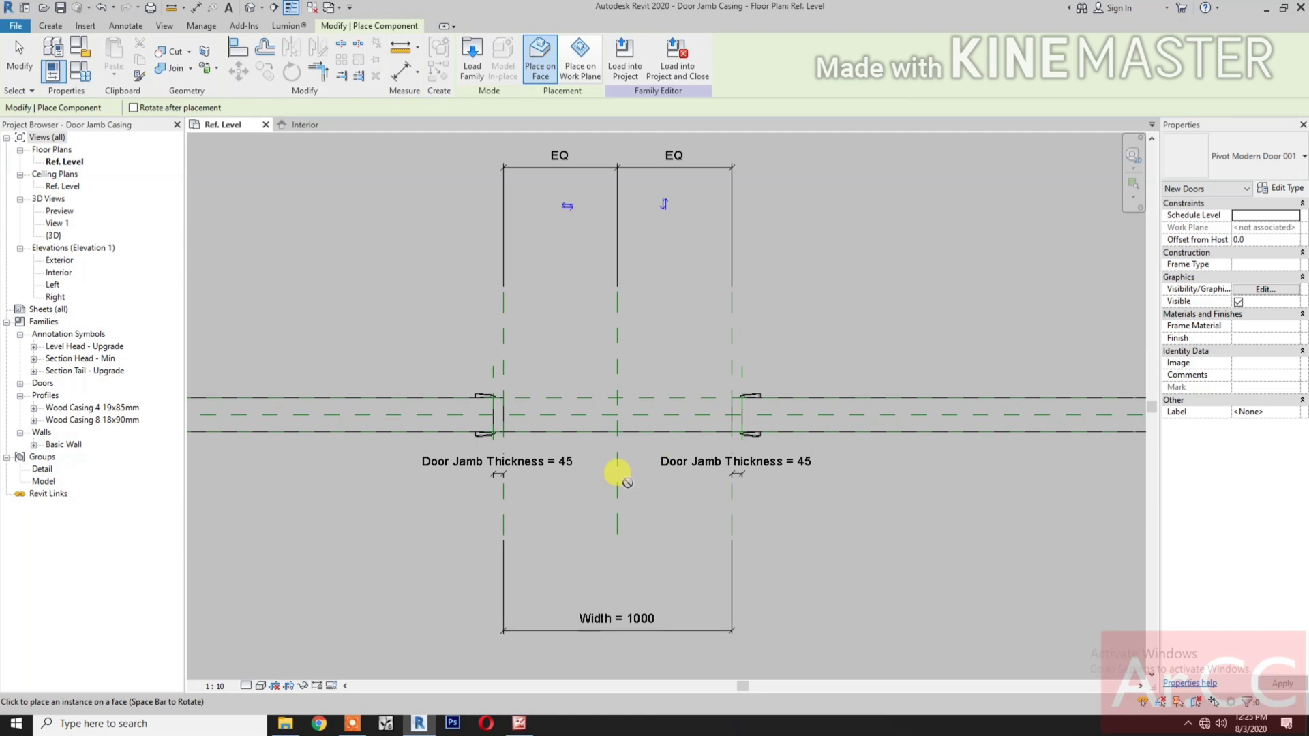
Step: Place Pivot Modern Door 001 on the work plane inside the wall opening
click(580, 61)
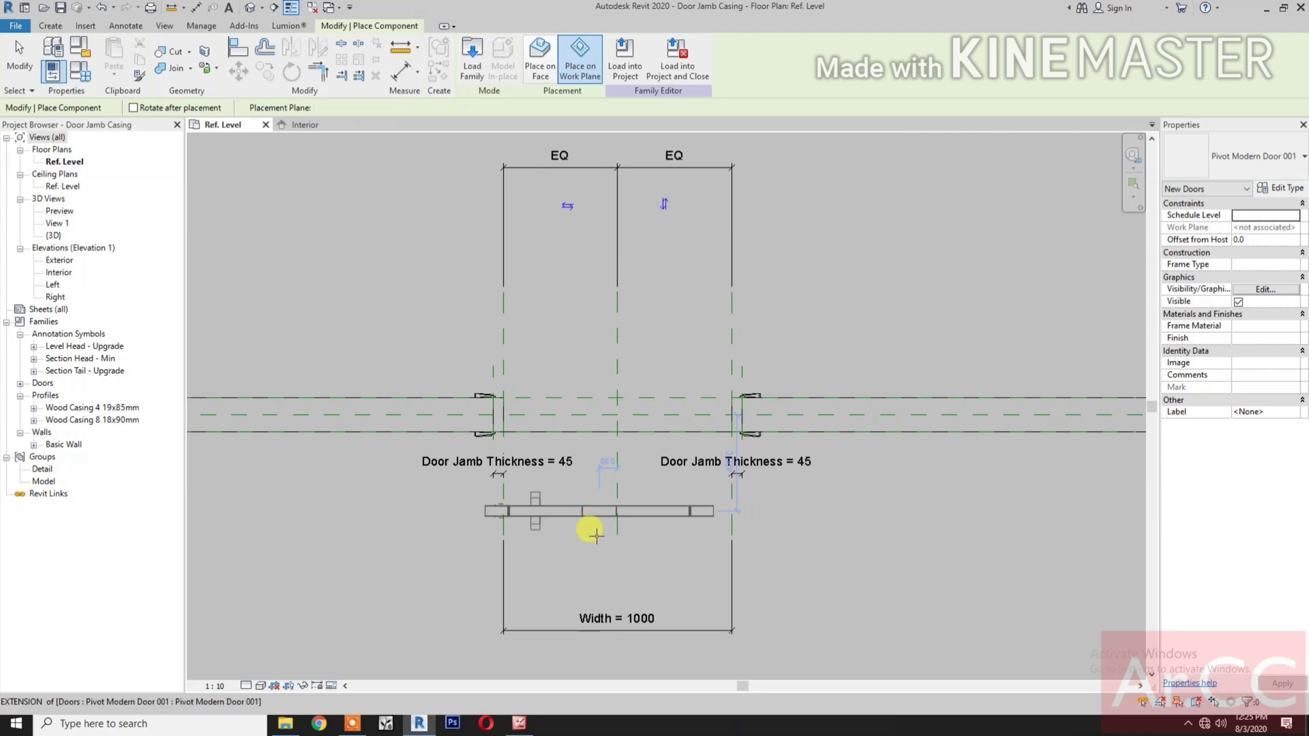
click(590, 522)
key(Escape)
key(Escape)
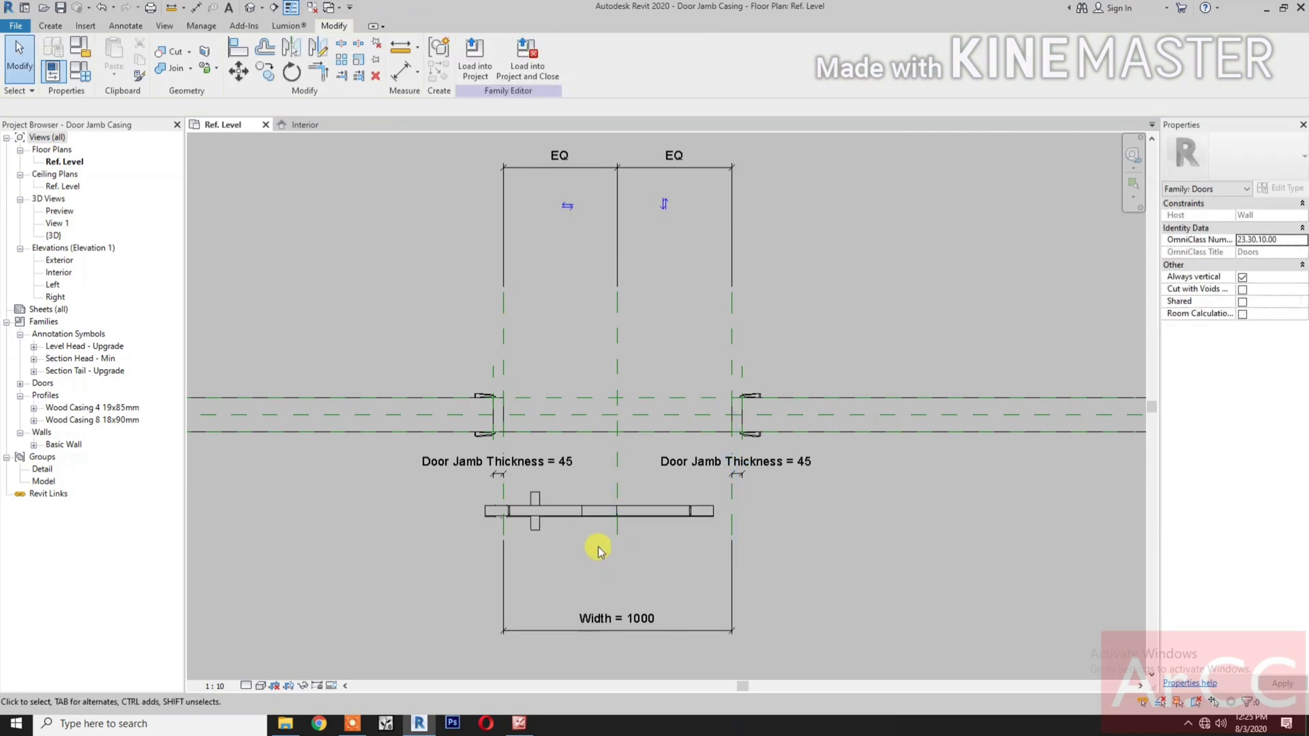
scroll(599, 545, up, 1)
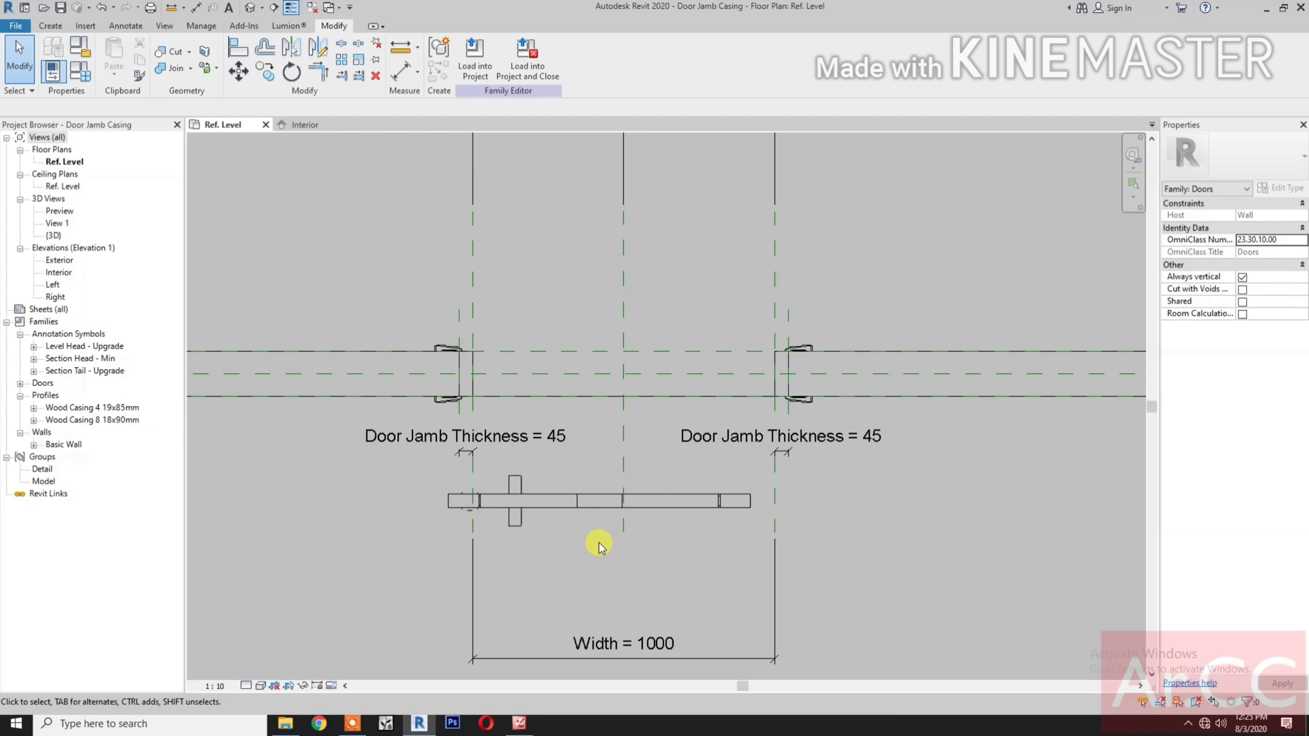
Step: Align the door's centre onto the wall's reference line using AL
key(a)
key(l)
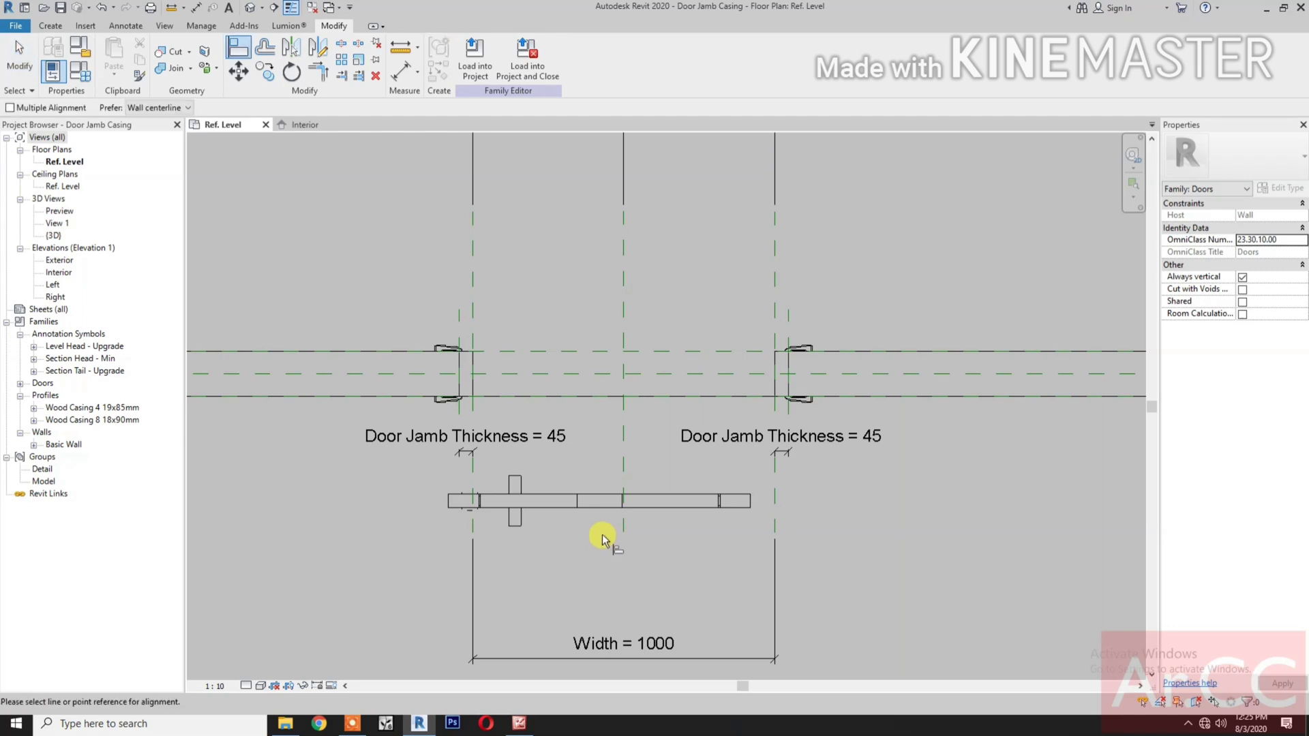
scroll(604, 528, up, 2)
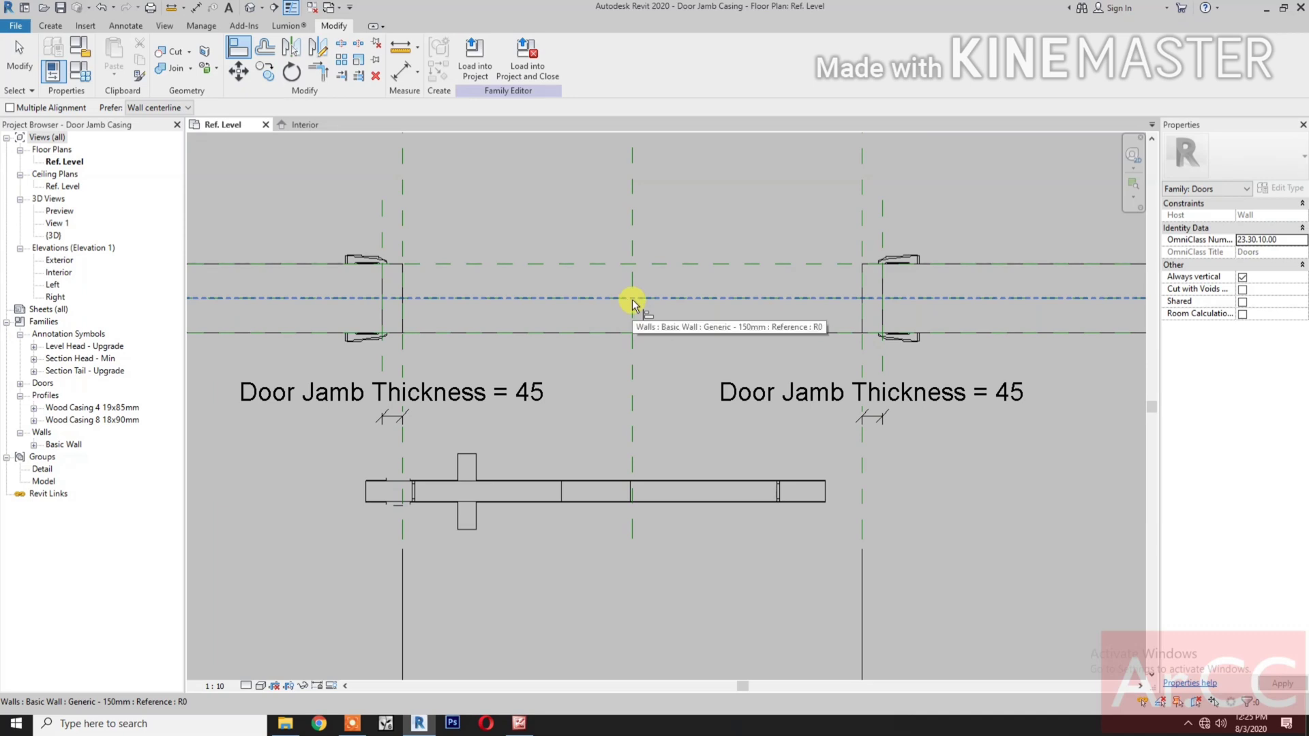
key(Tab)
key(Tab)
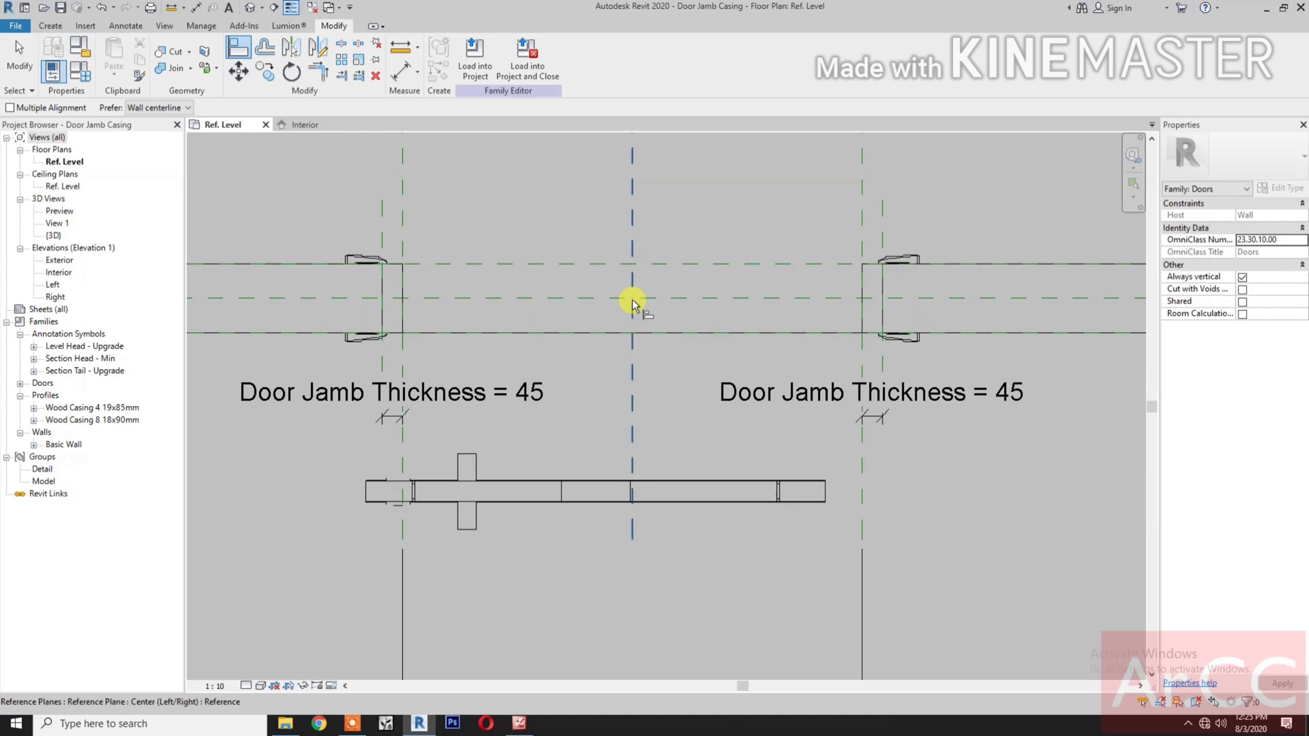
key(Tab)
key(Tab)
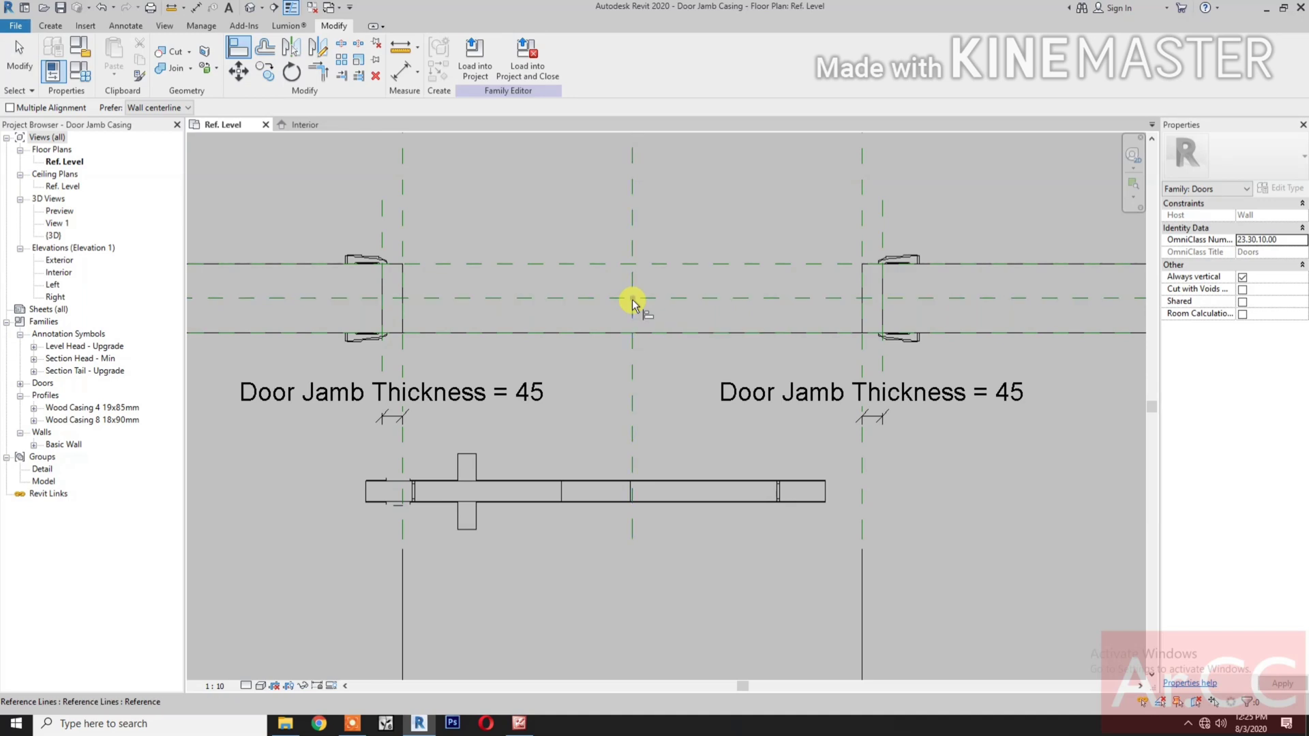
click(632, 300)
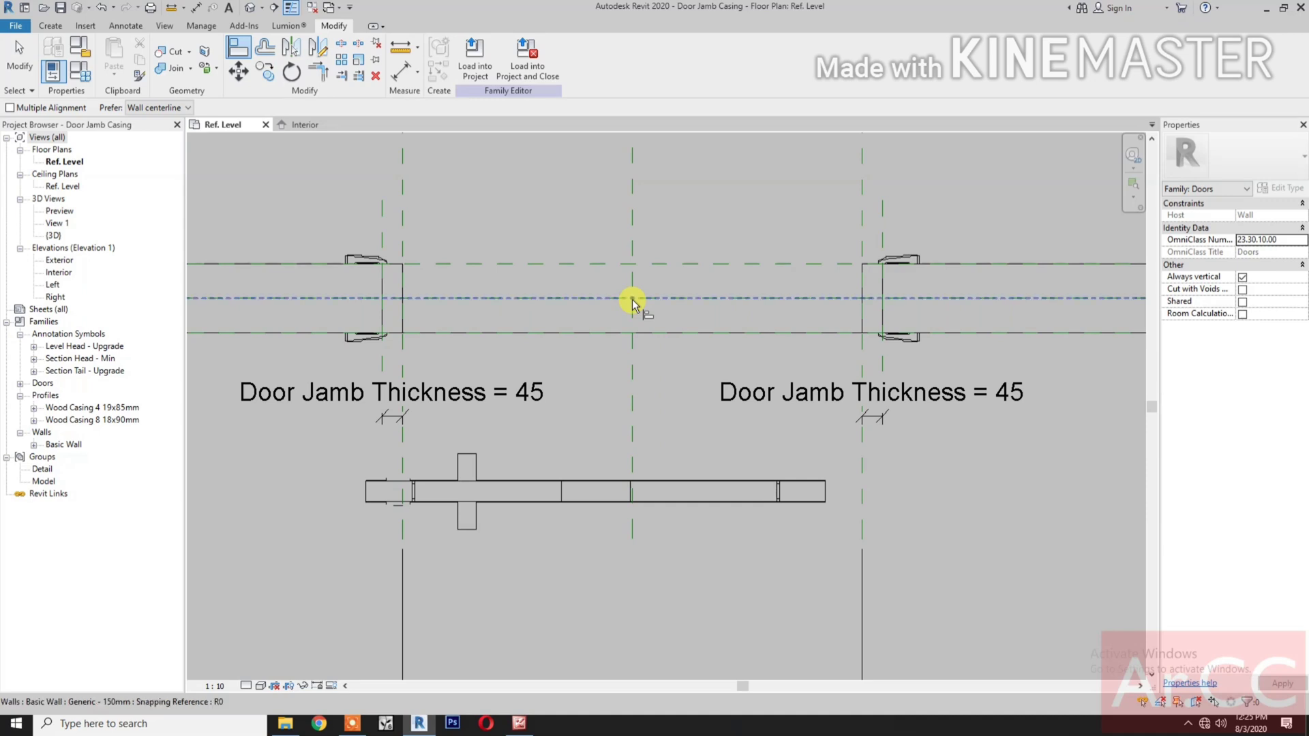
click(595, 492)
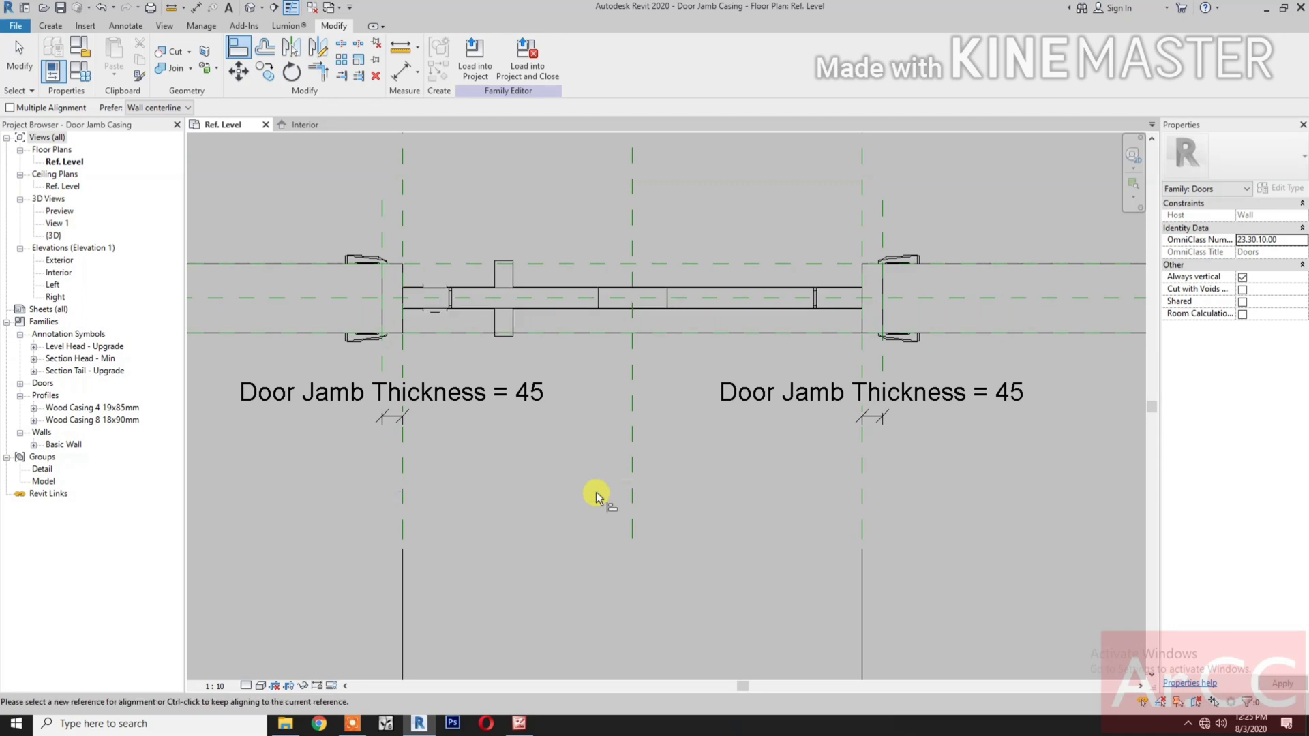
scroll(596, 492, down, 5)
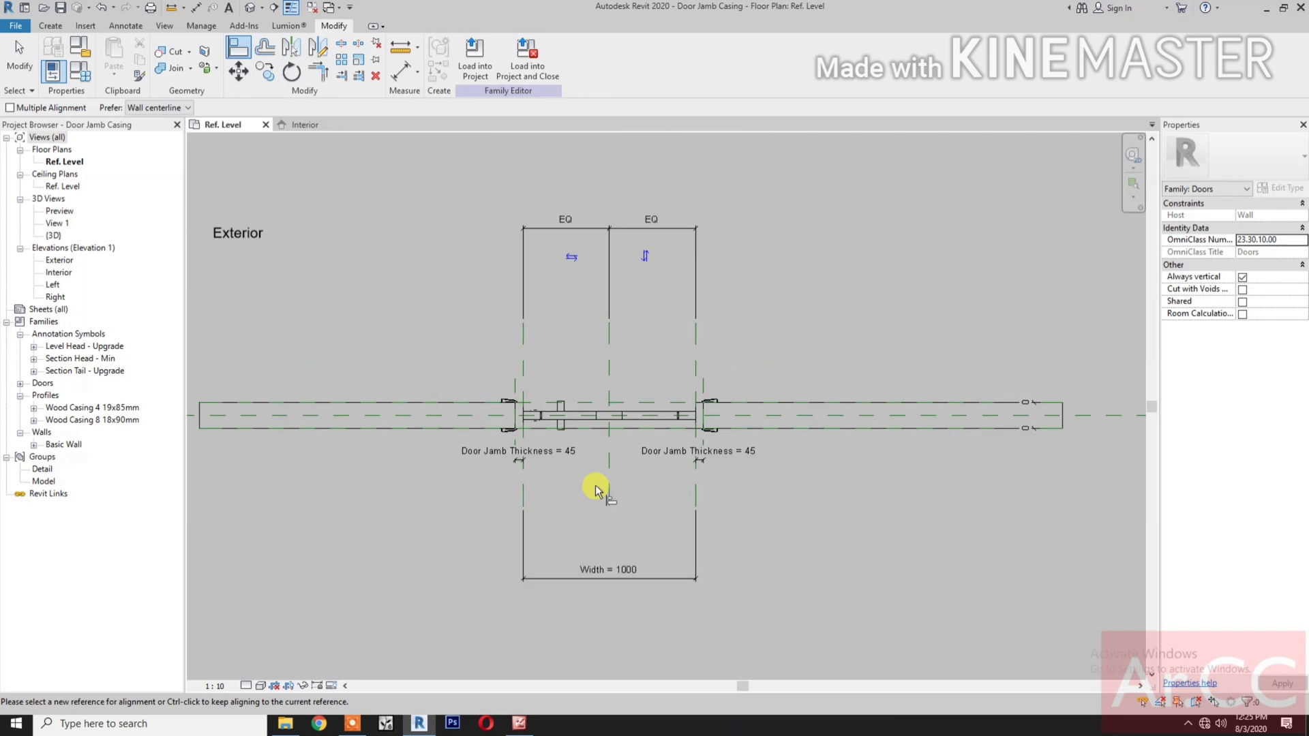
key(Escape)
key(Escape)
scroll(612, 489, up, 2)
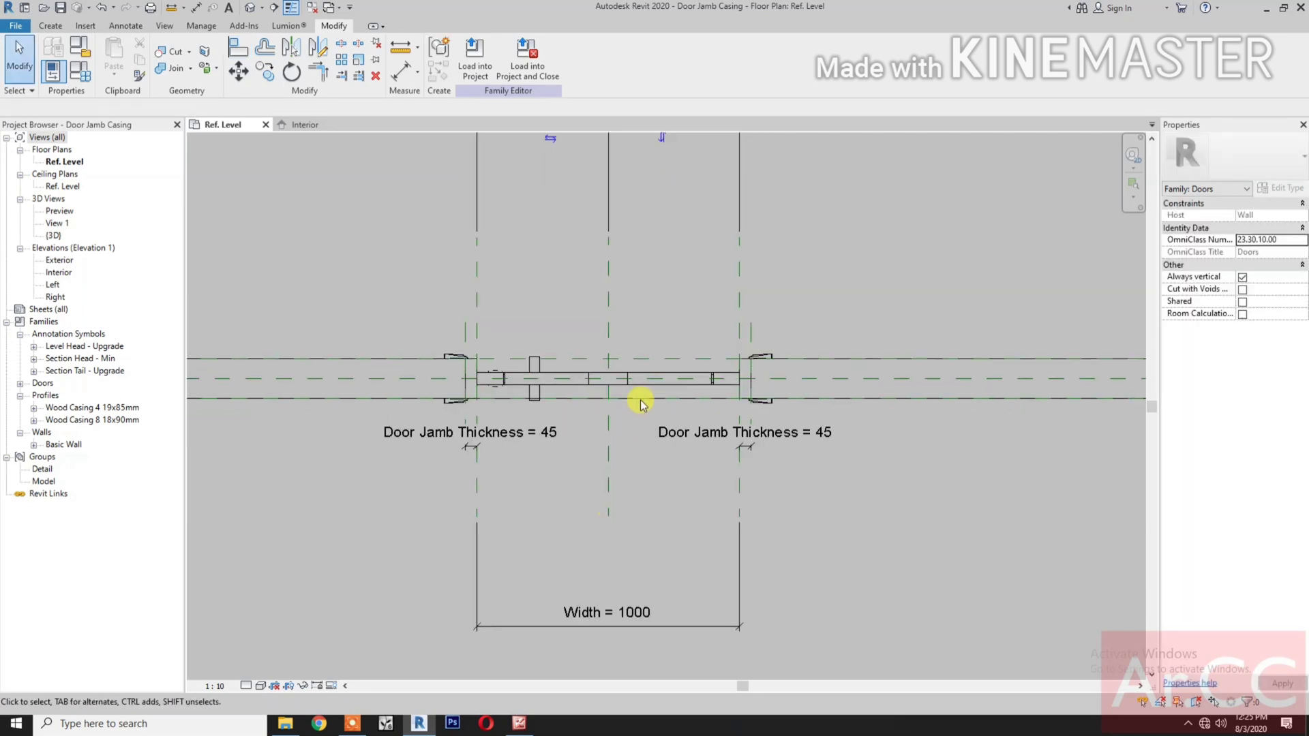
Step: Rotate the placed door about 45° from a downward start ray around its centre
click(644, 385)
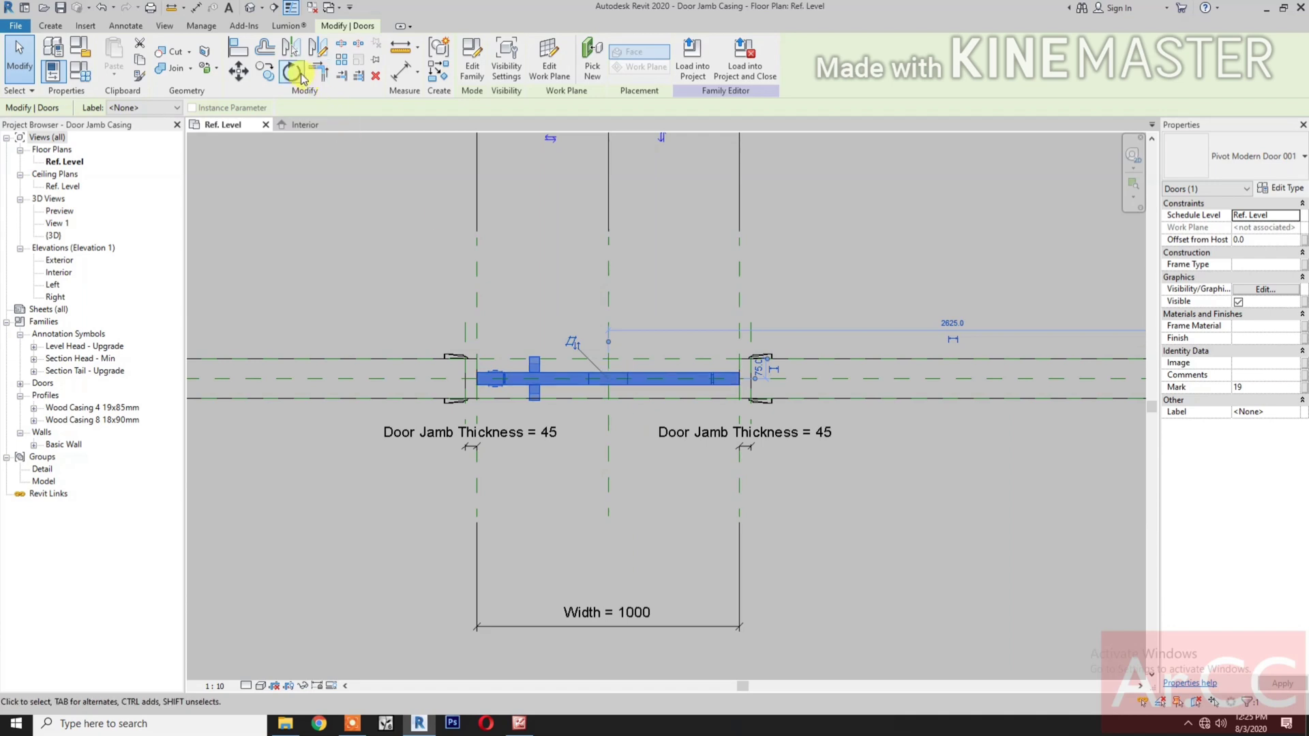
click(300, 75)
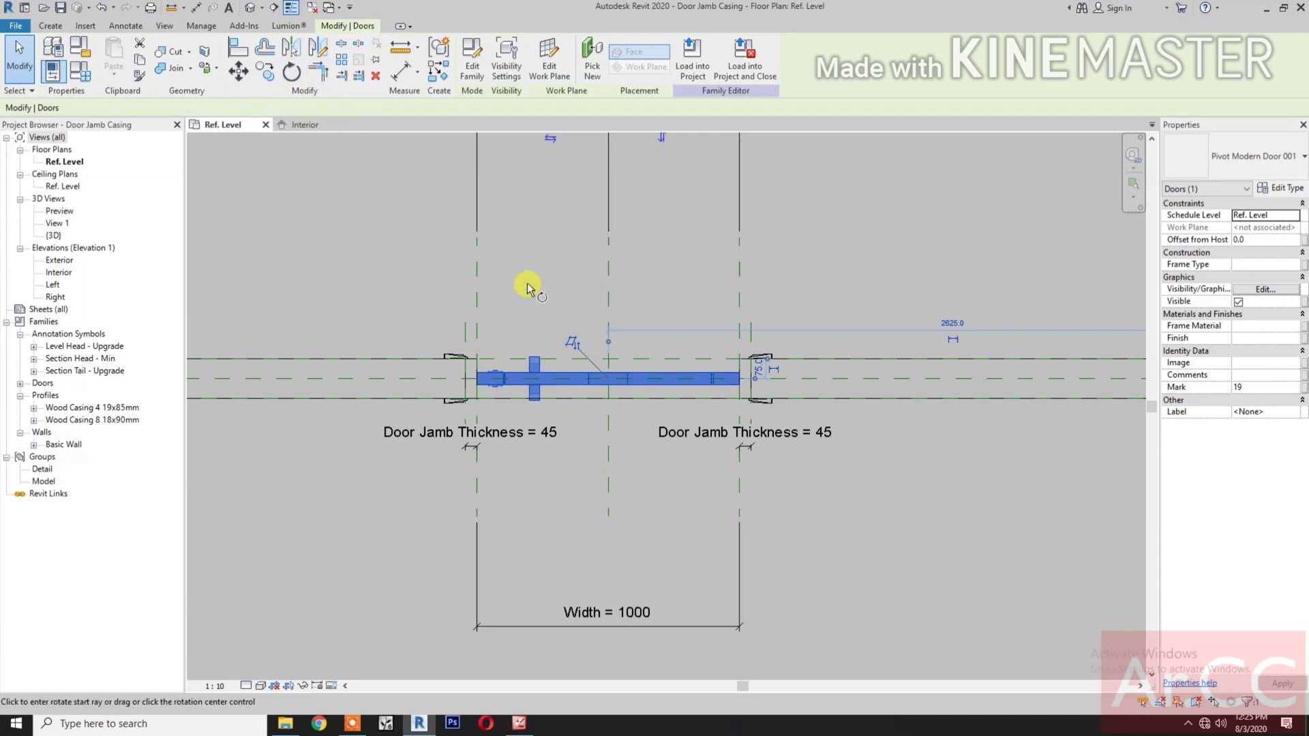
click(608, 457)
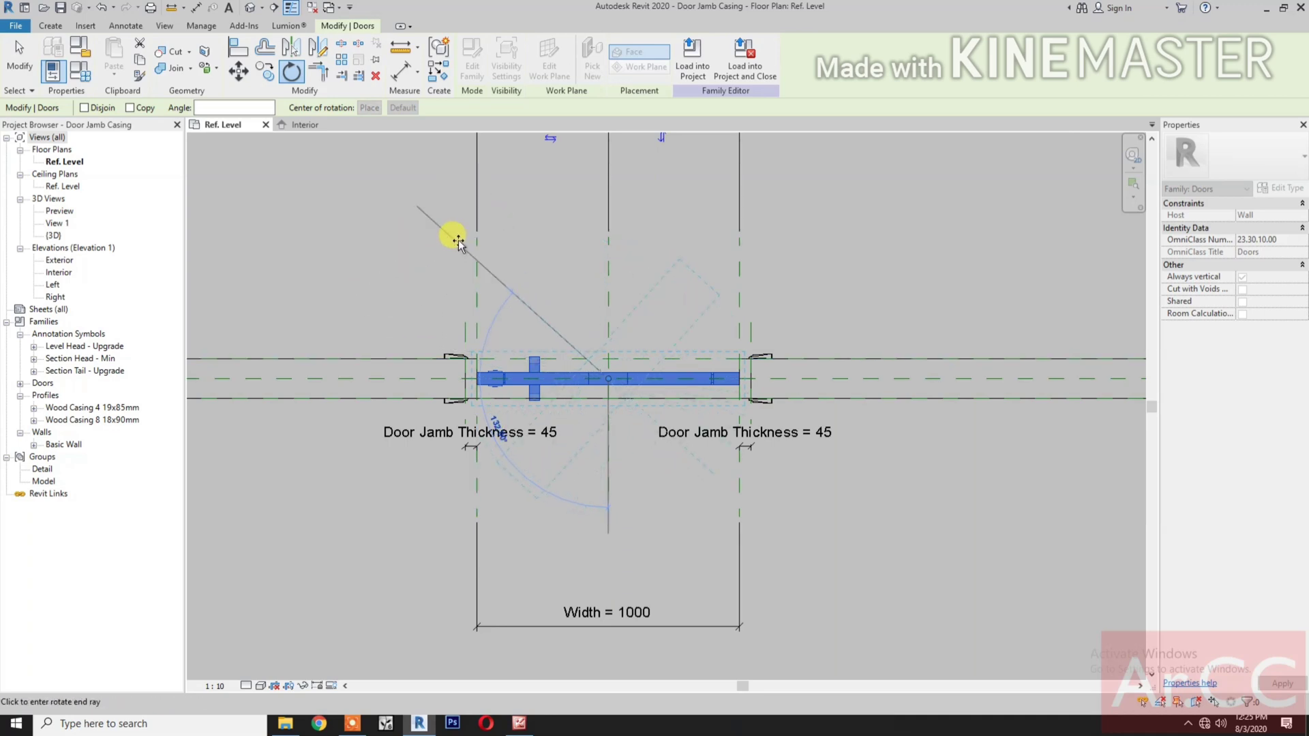
click(431, 229)
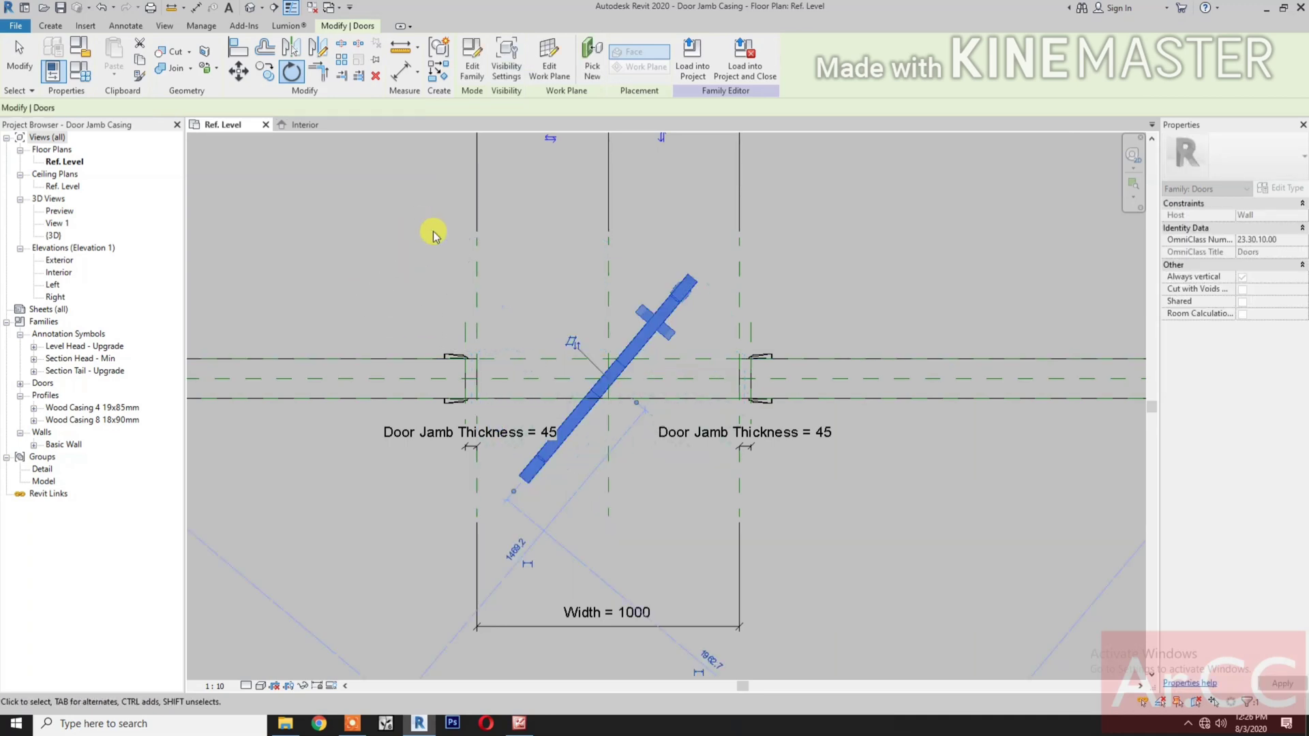
key(Escape)
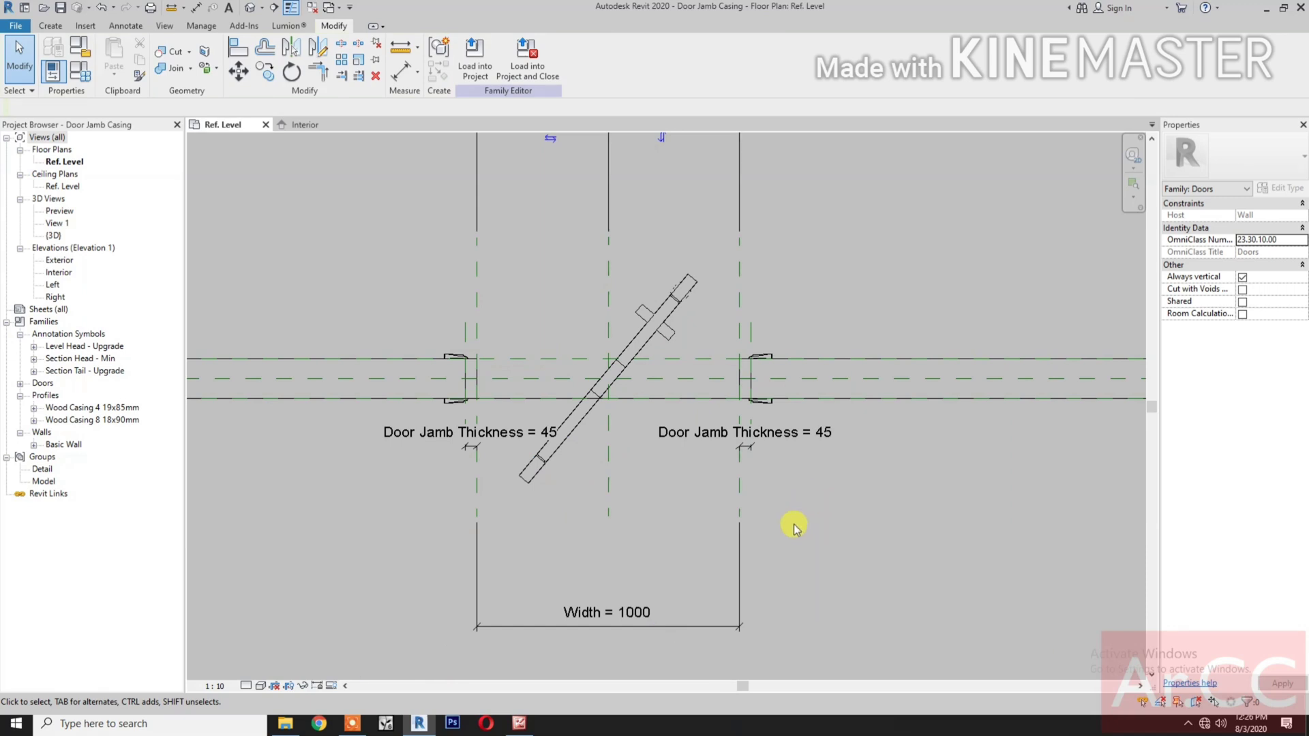
scroll(760, 538, down, 2)
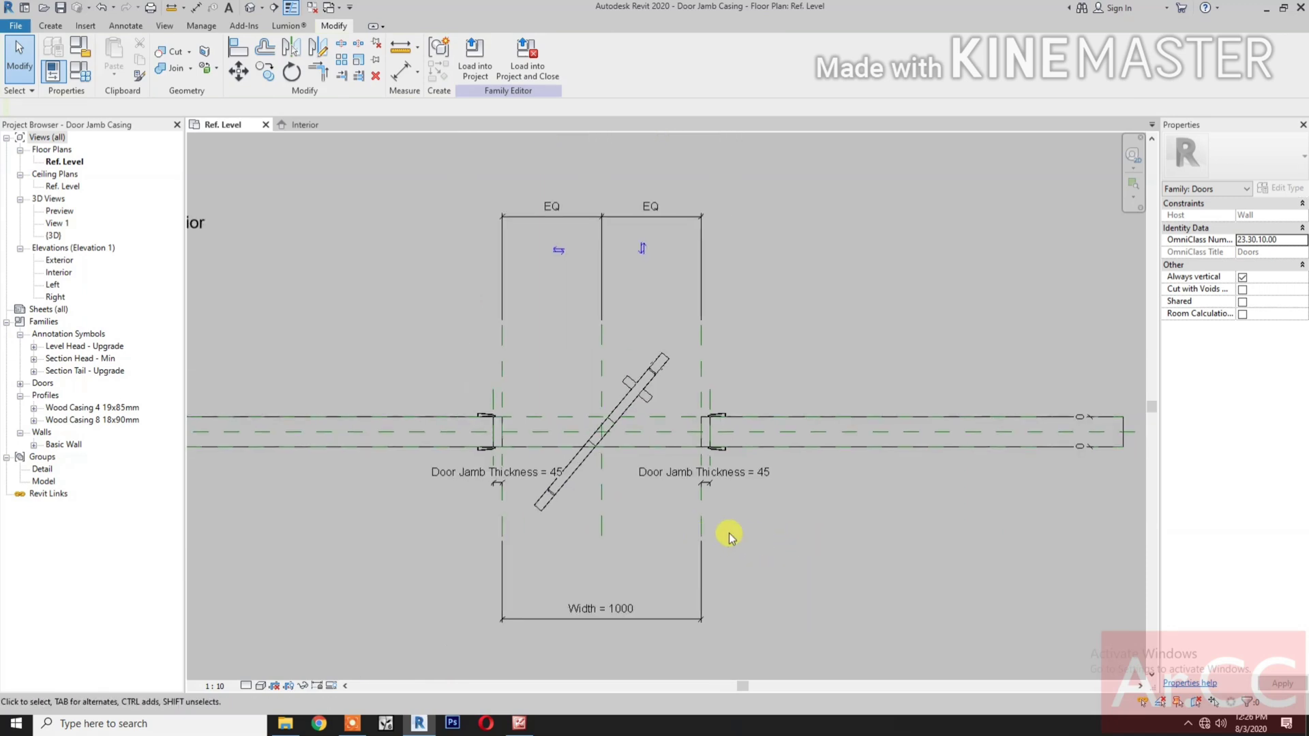
Step: Link the nested door's Width to the family Width parameter and apply it
click(660, 385)
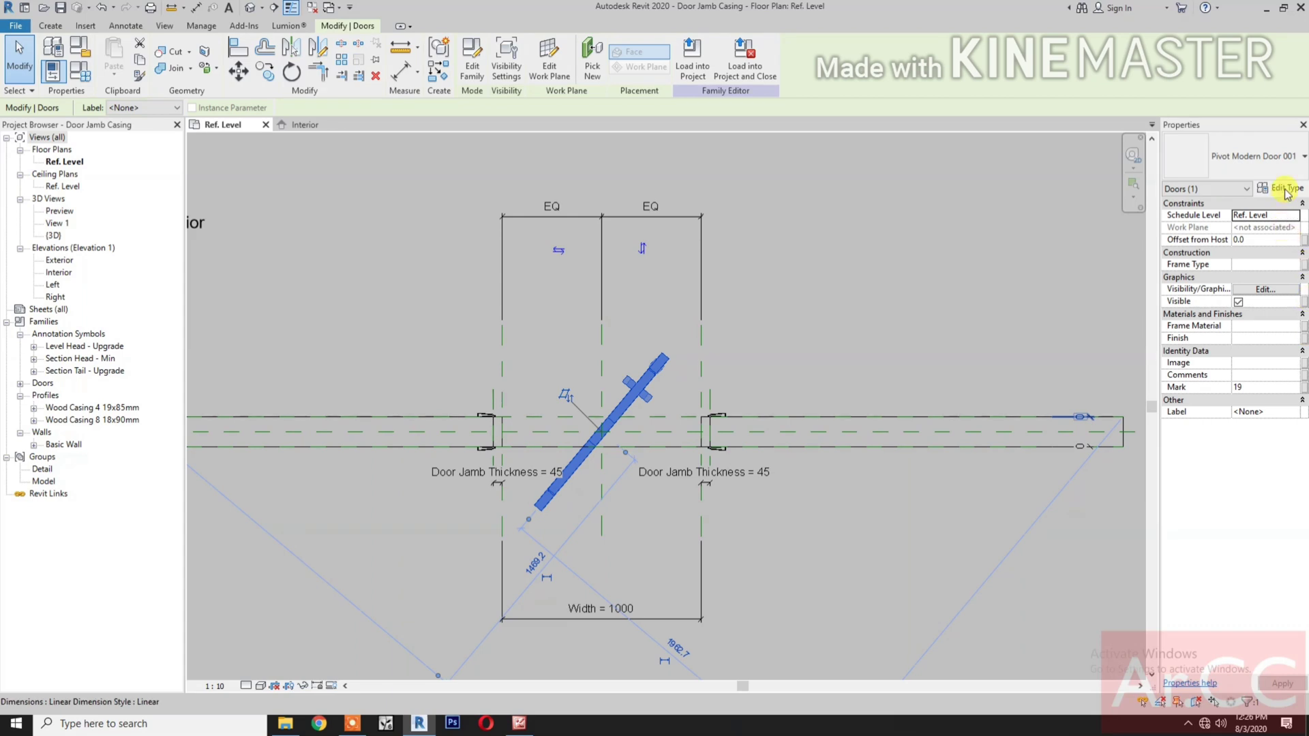
click(1285, 189)
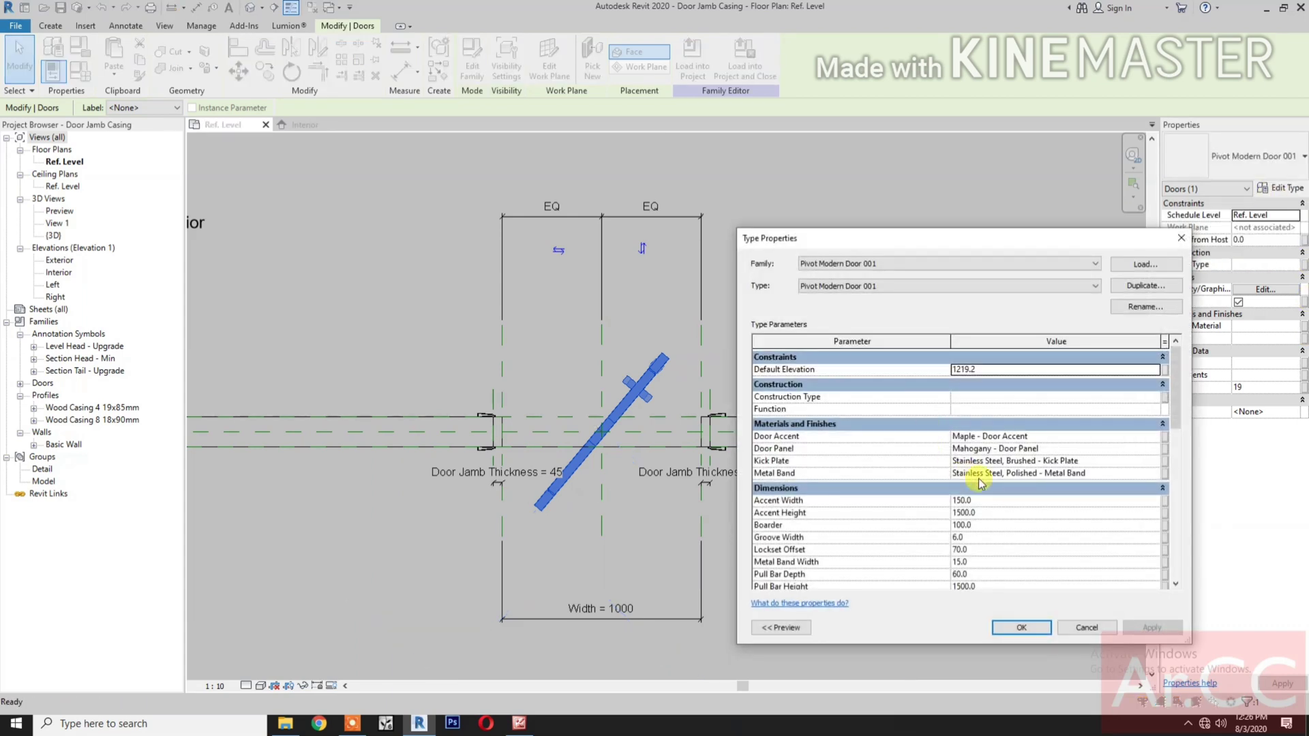
scroll(1002, 494, down, 2)
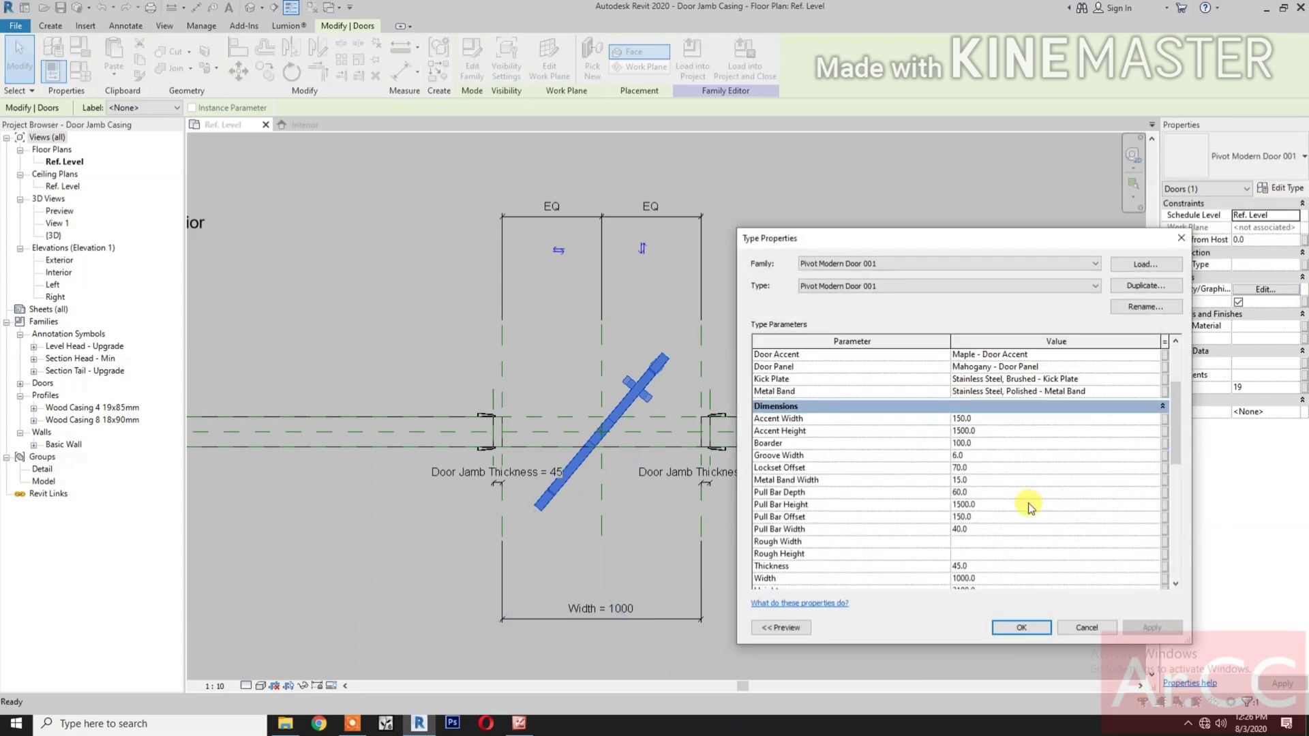
scroll(1029, 506, up, 2)
scroll(1029, 506, down, 3)
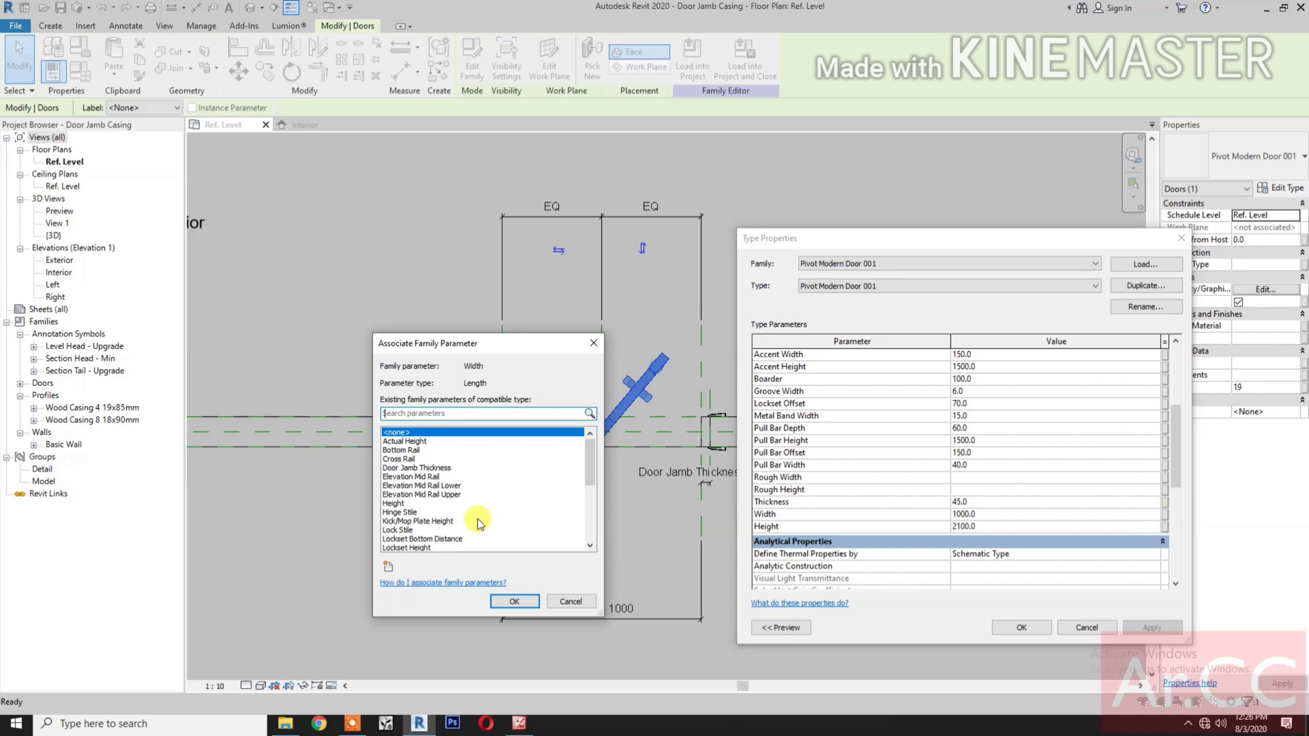
scroll(470, 528, down, 8)
click(436, 540)
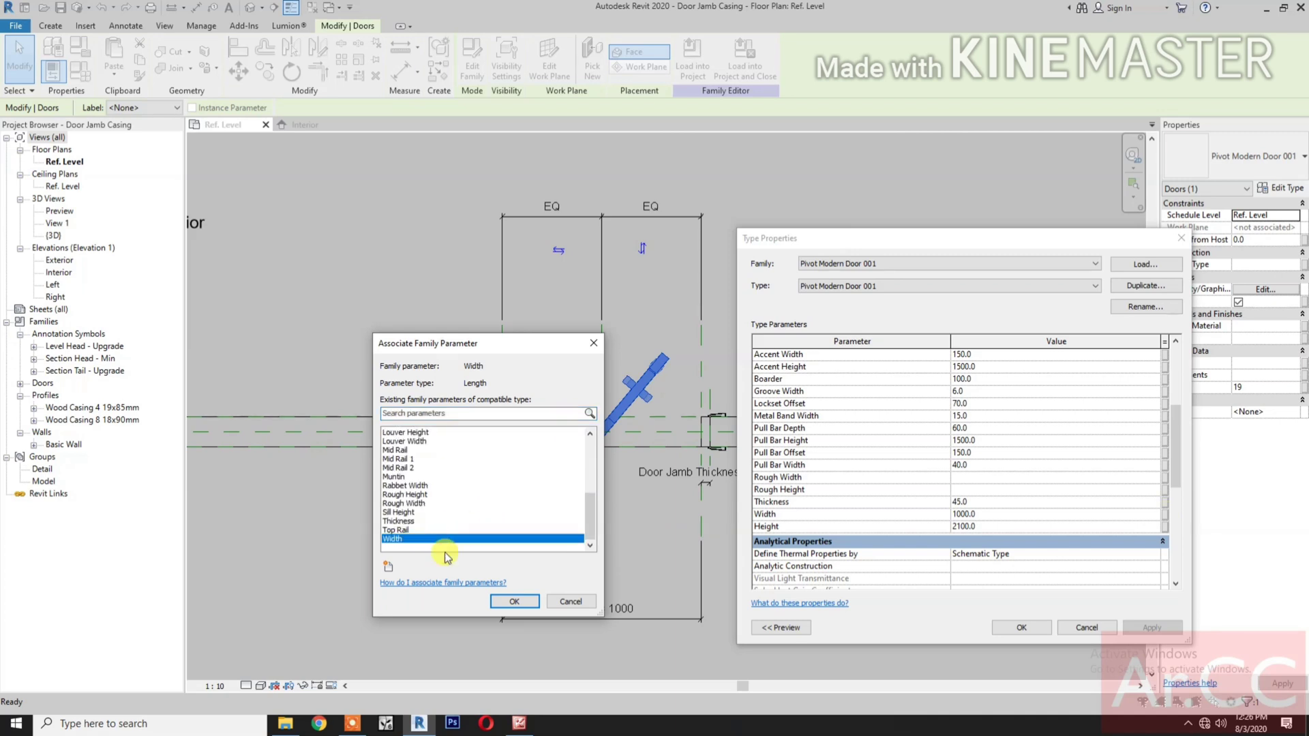
click(512, 601)
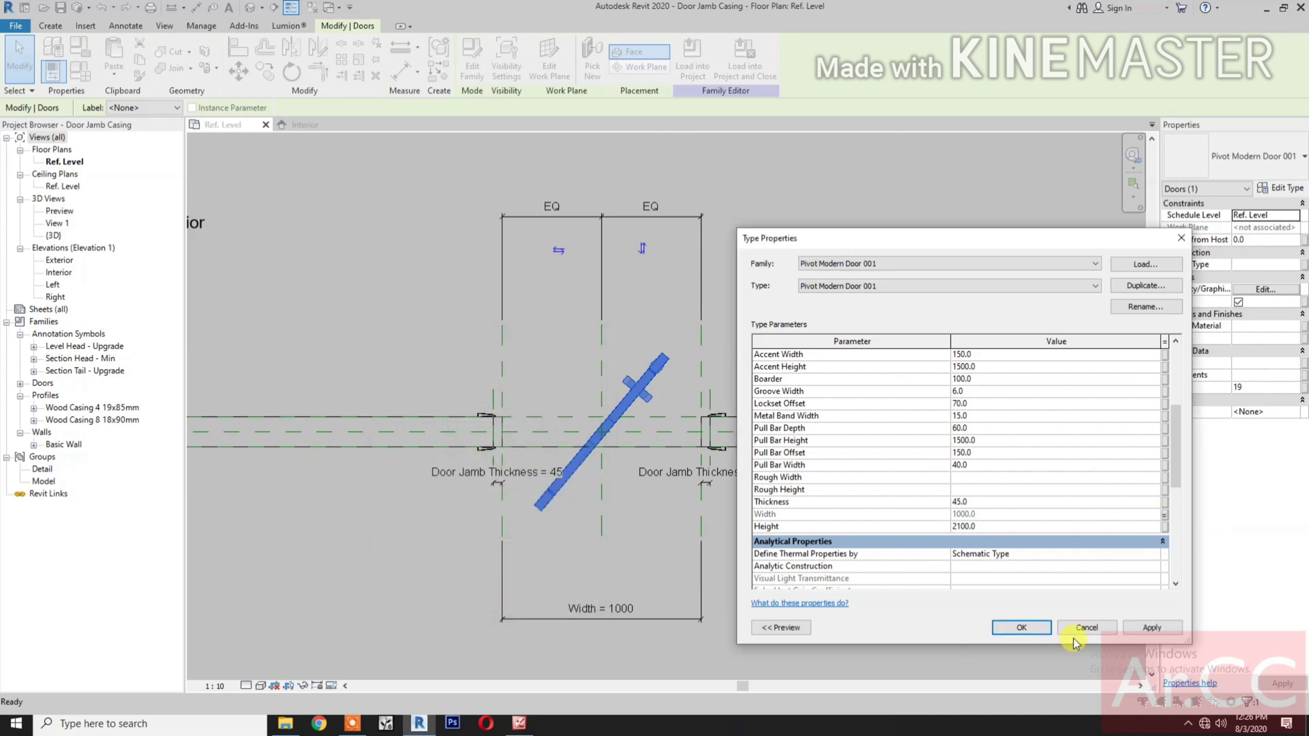
click(1152, 627)
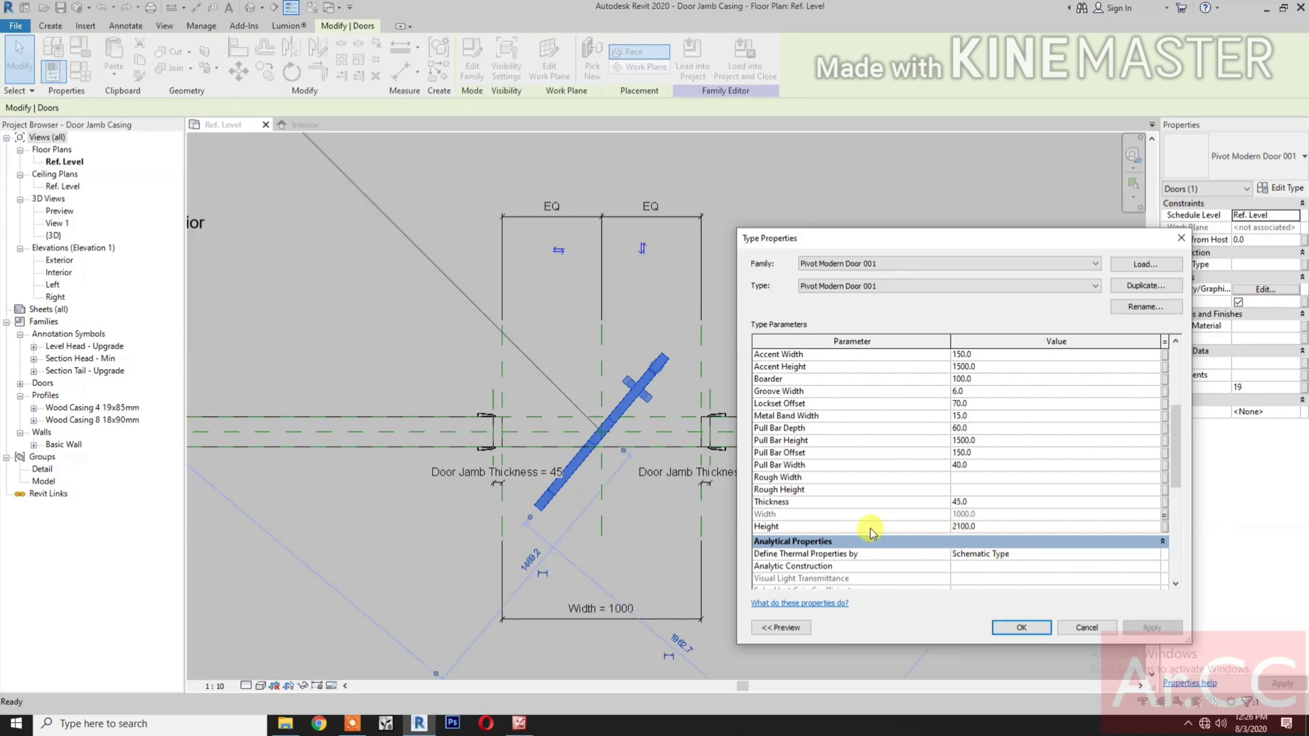
Step: Link the door's Height to Actual Height and Thickness to family Thickness, then accept
click(1164, 527)
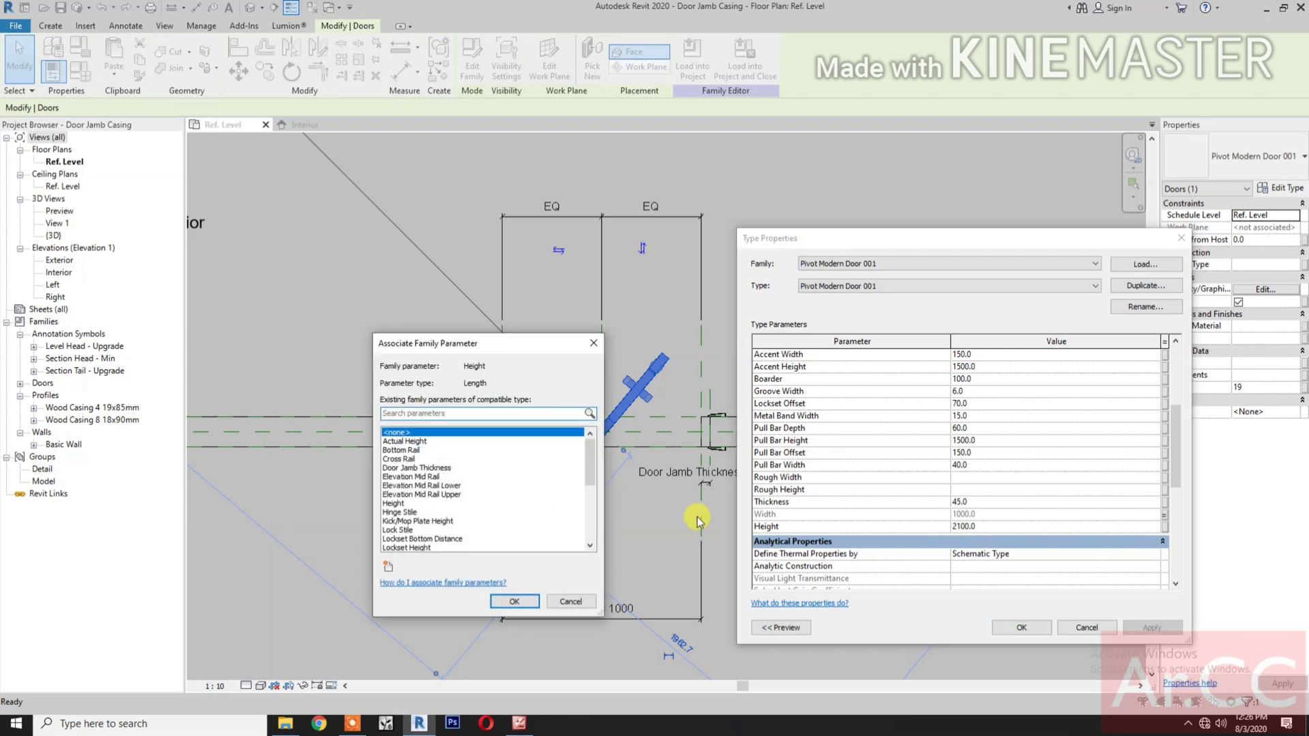
click(441, 454)
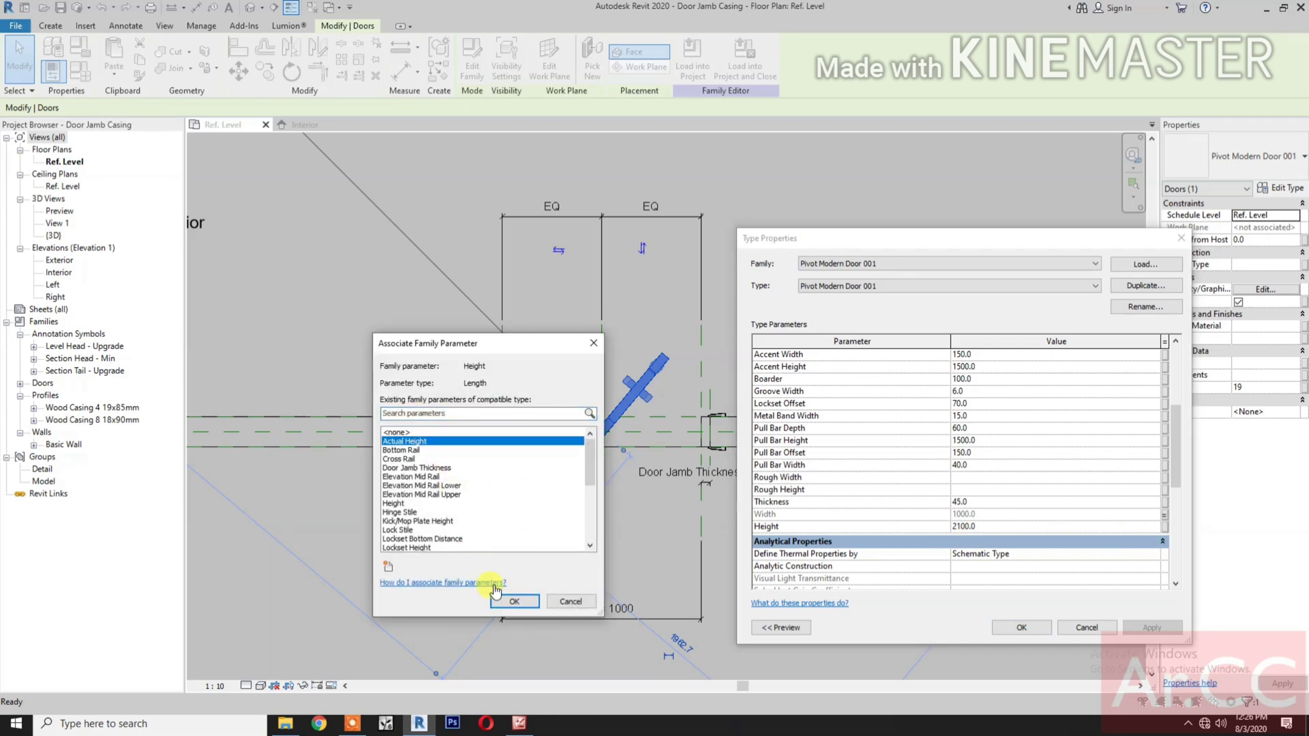
click(511, 602)
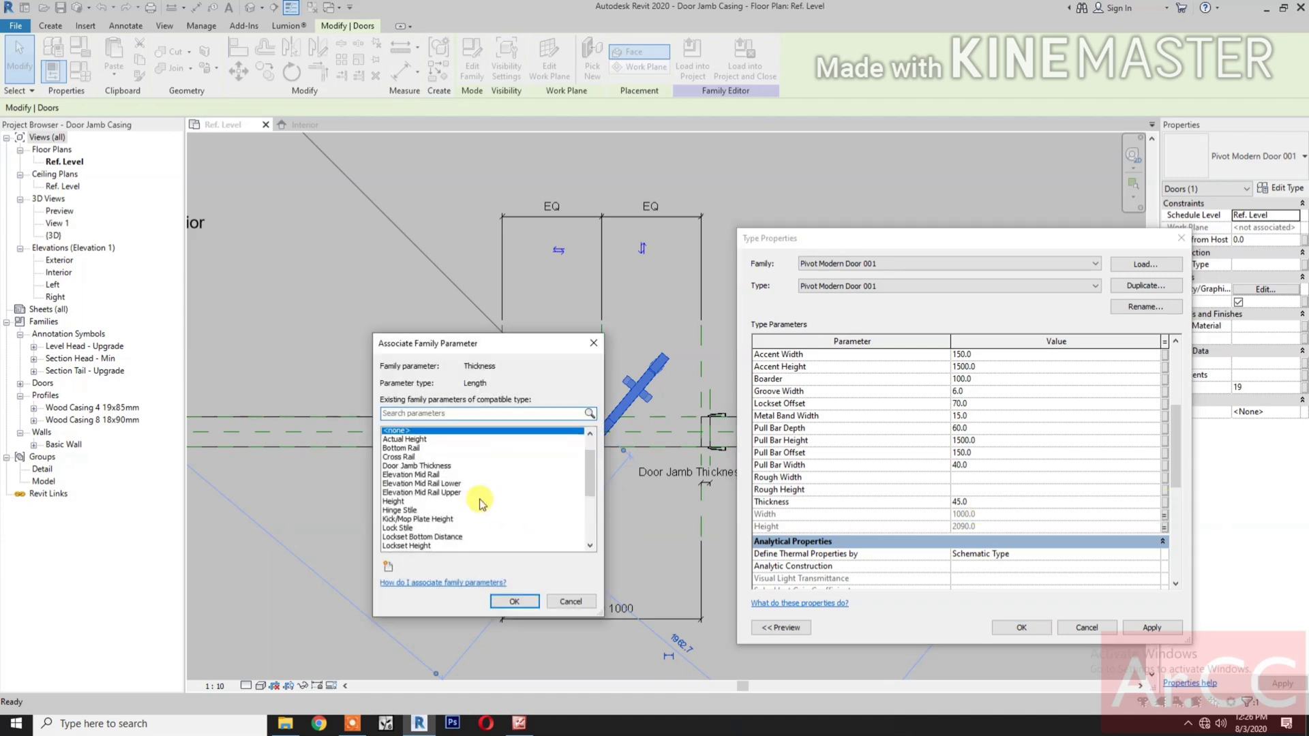
scroll(477, 525, down, 5)
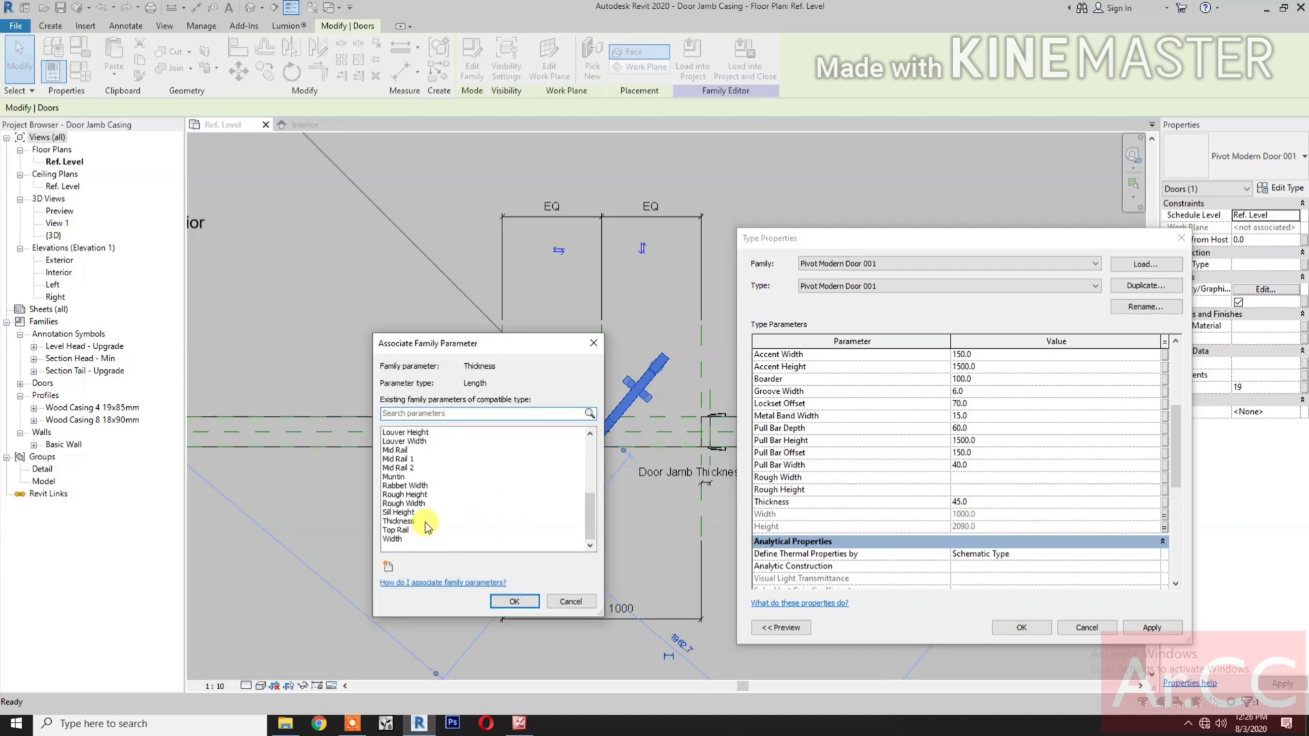
click(424, 522)
click(511, 603)
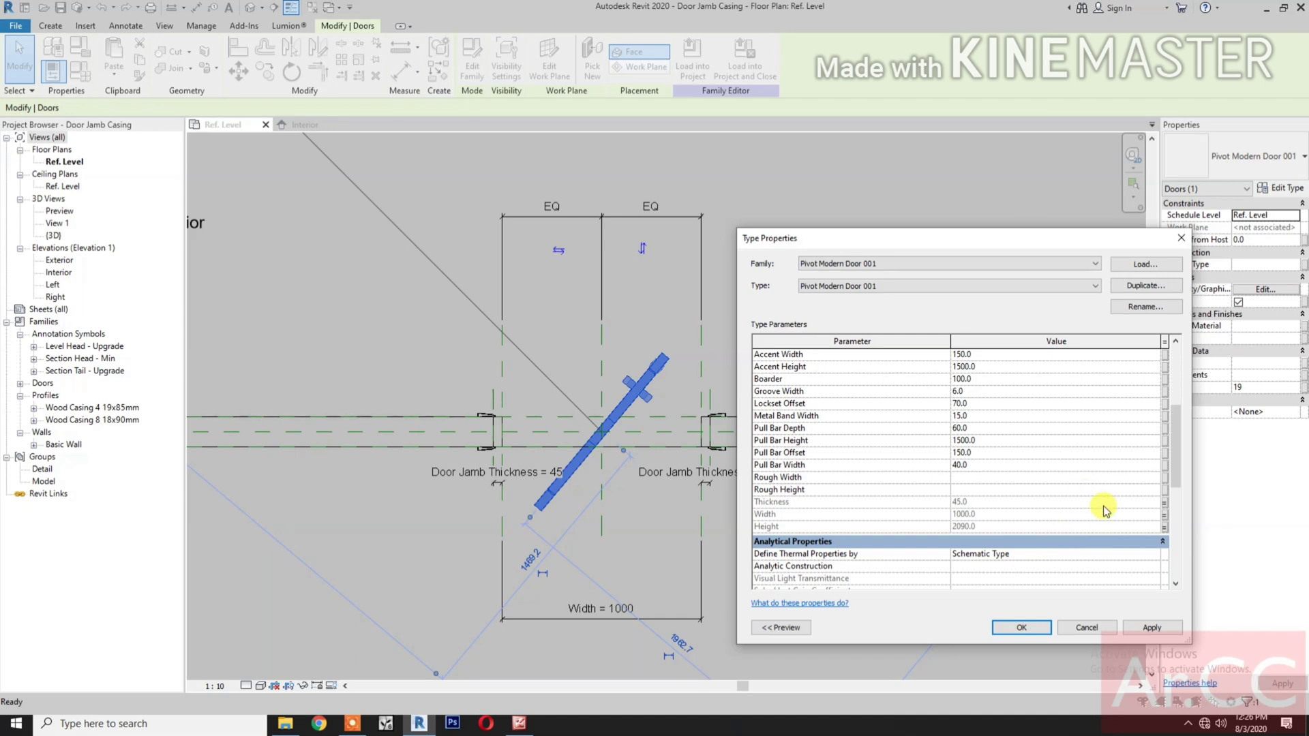
scroll(1099, 500, up, 3)
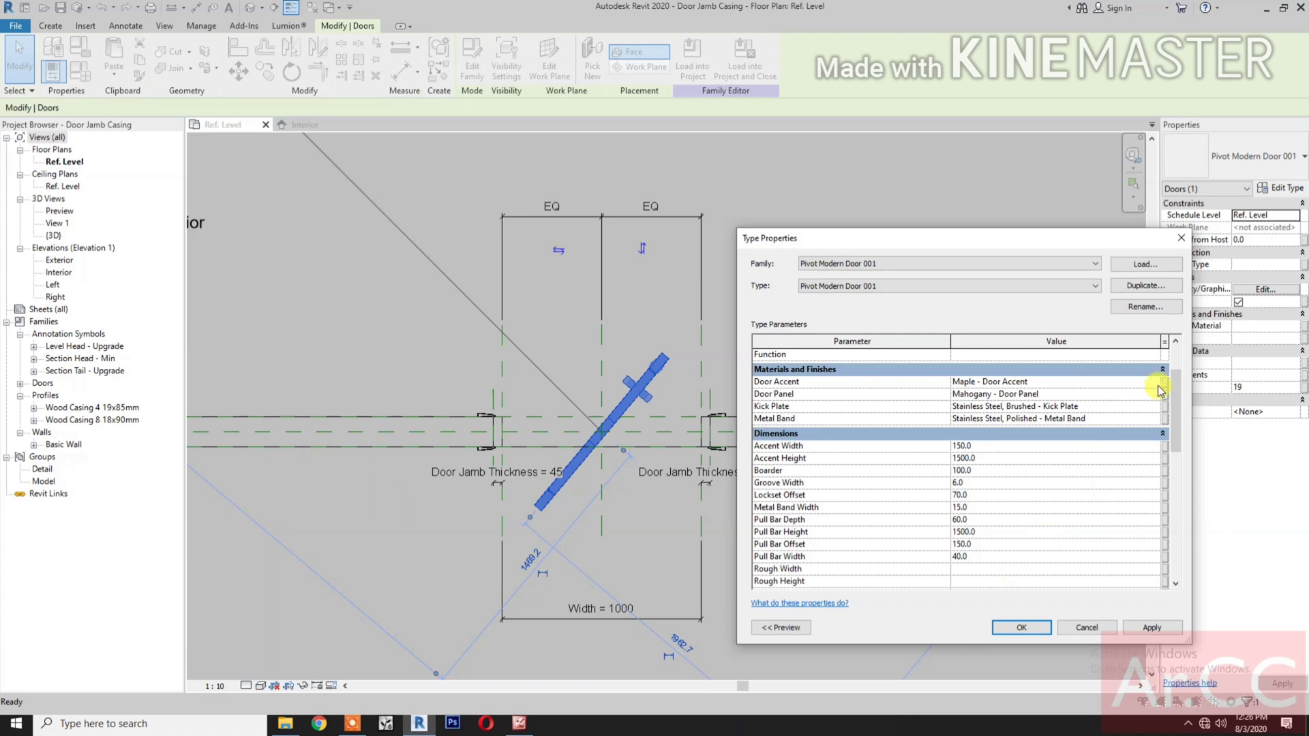
click(1032, 628)
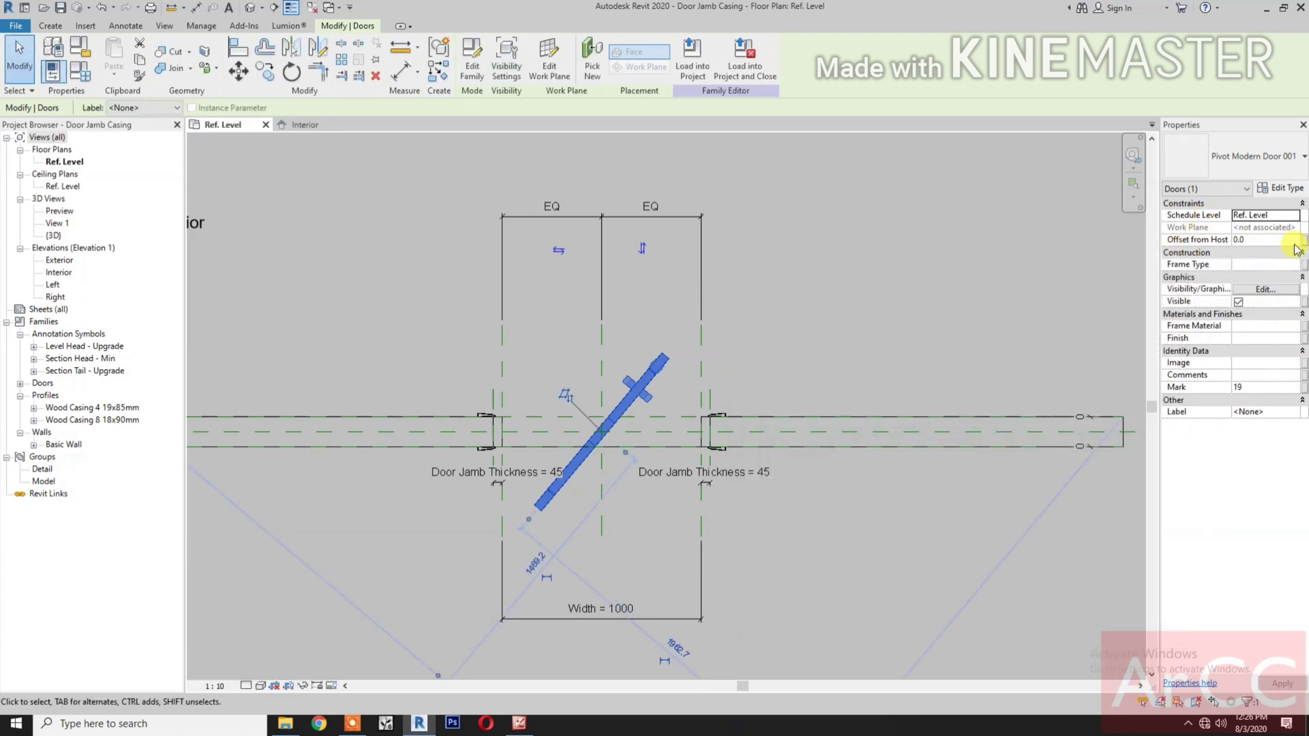
Step: Associate the nested door's Offset from Host with Sill Height, then bring up Family Types
click(1303, 243)
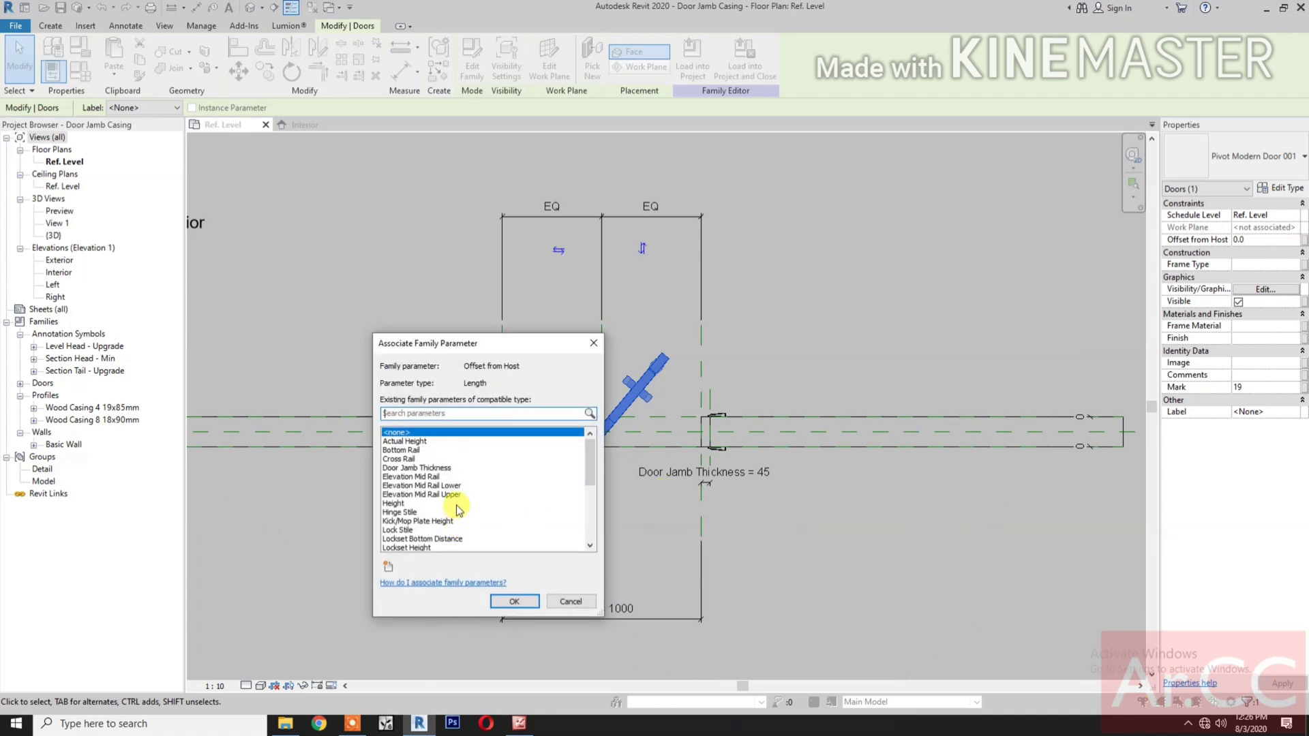
scroll(458, 510, down, 2)
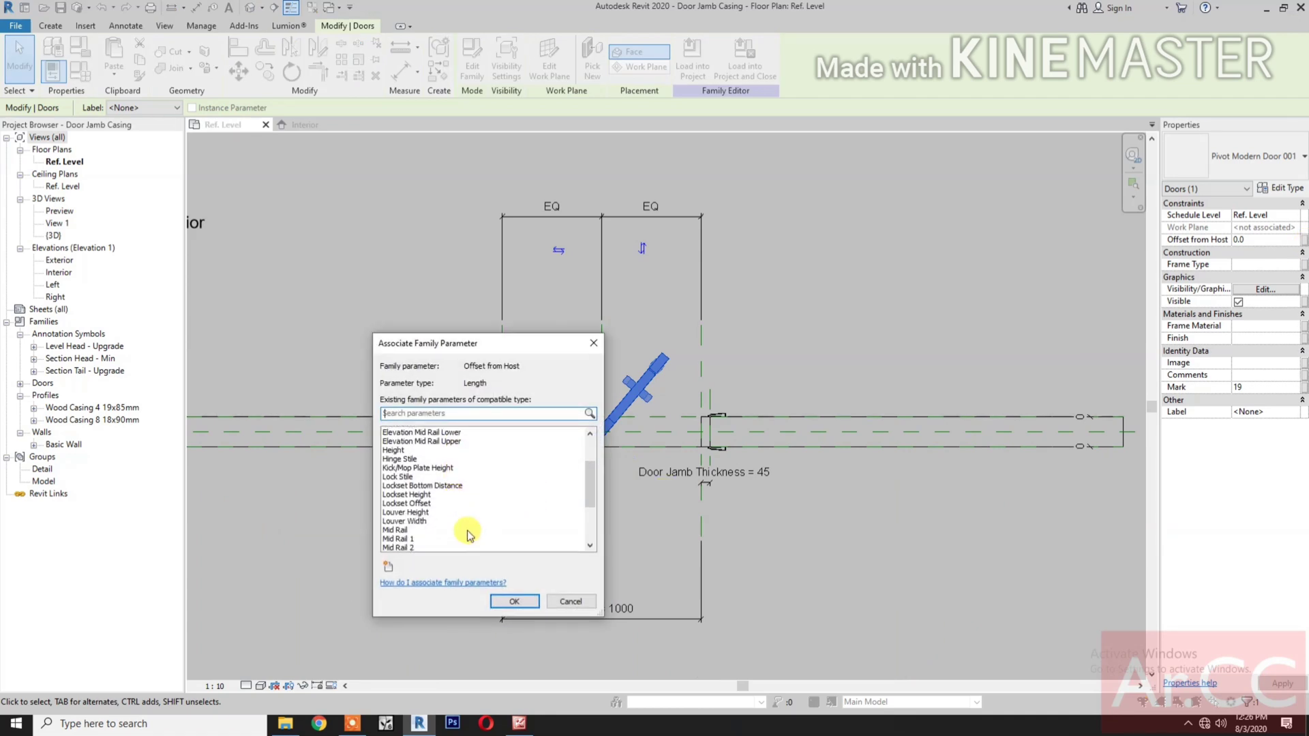
scroll(467, 535, down, 3)
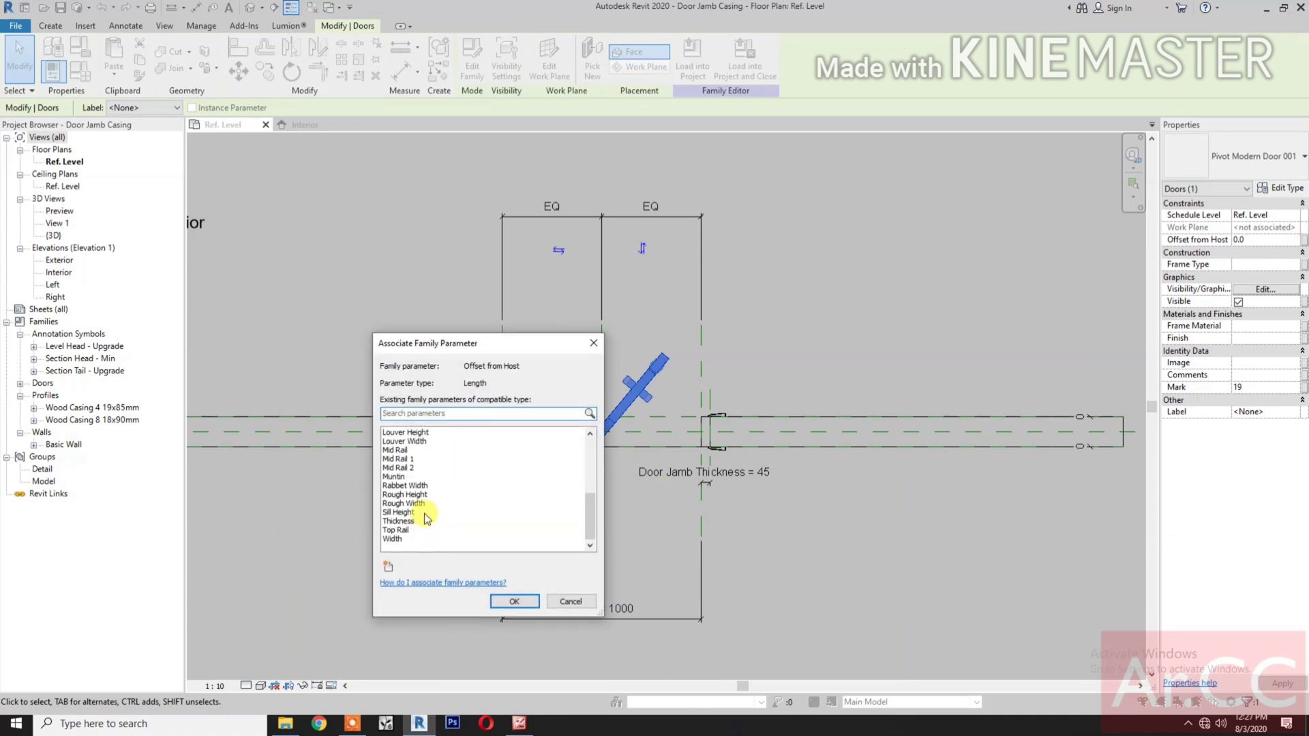
click(423, 512)
click(513, 603)
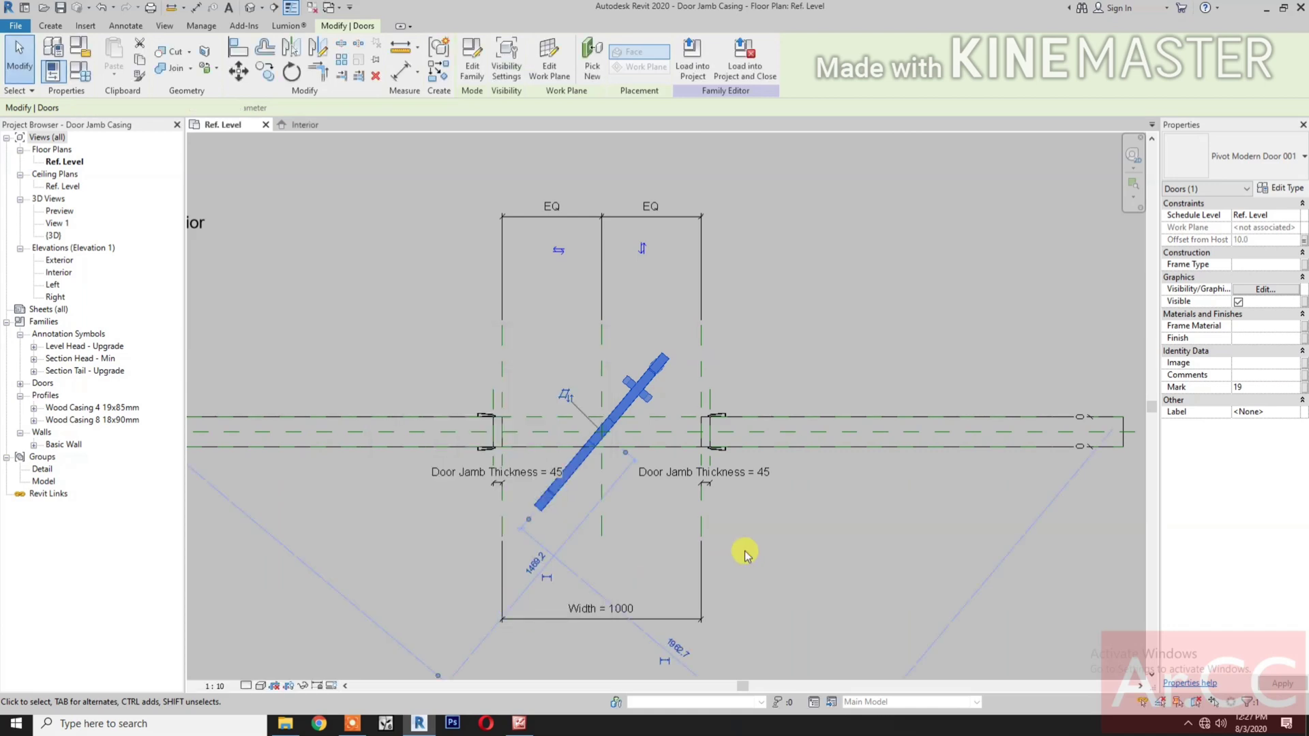
click(781, 545)
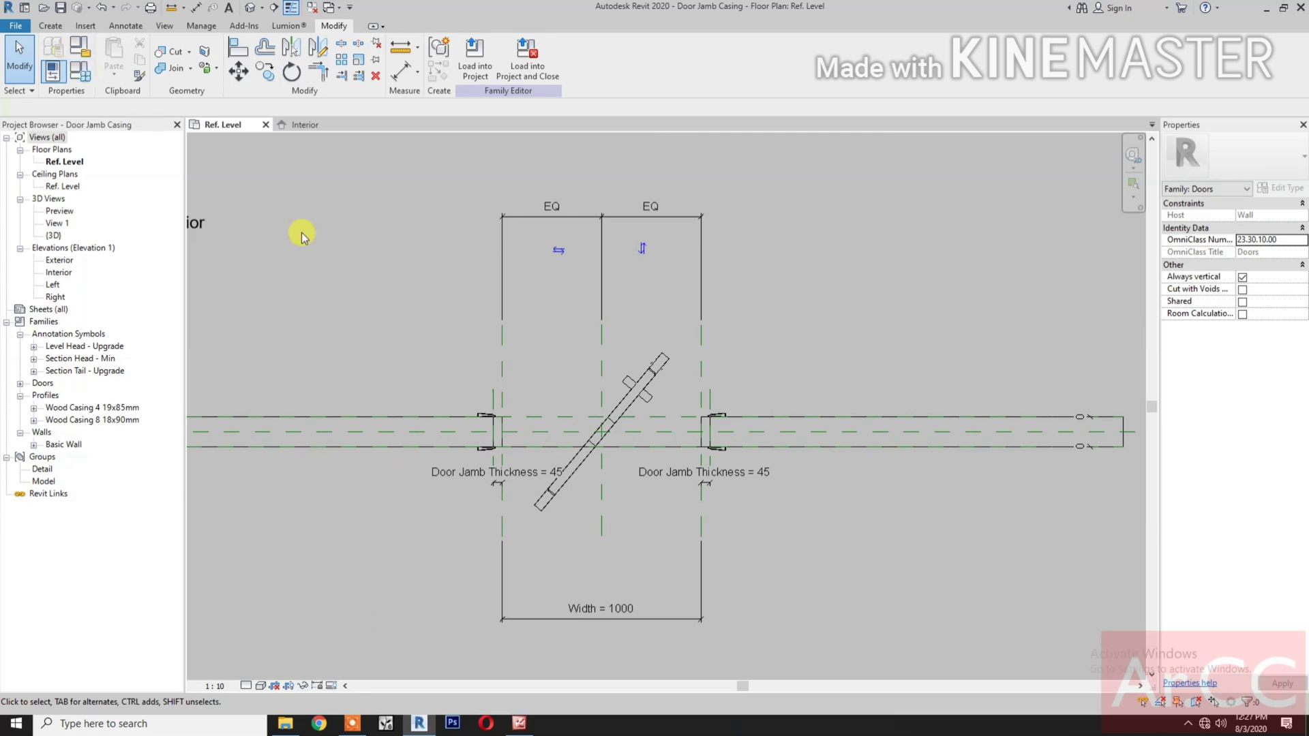
click(89, 83)
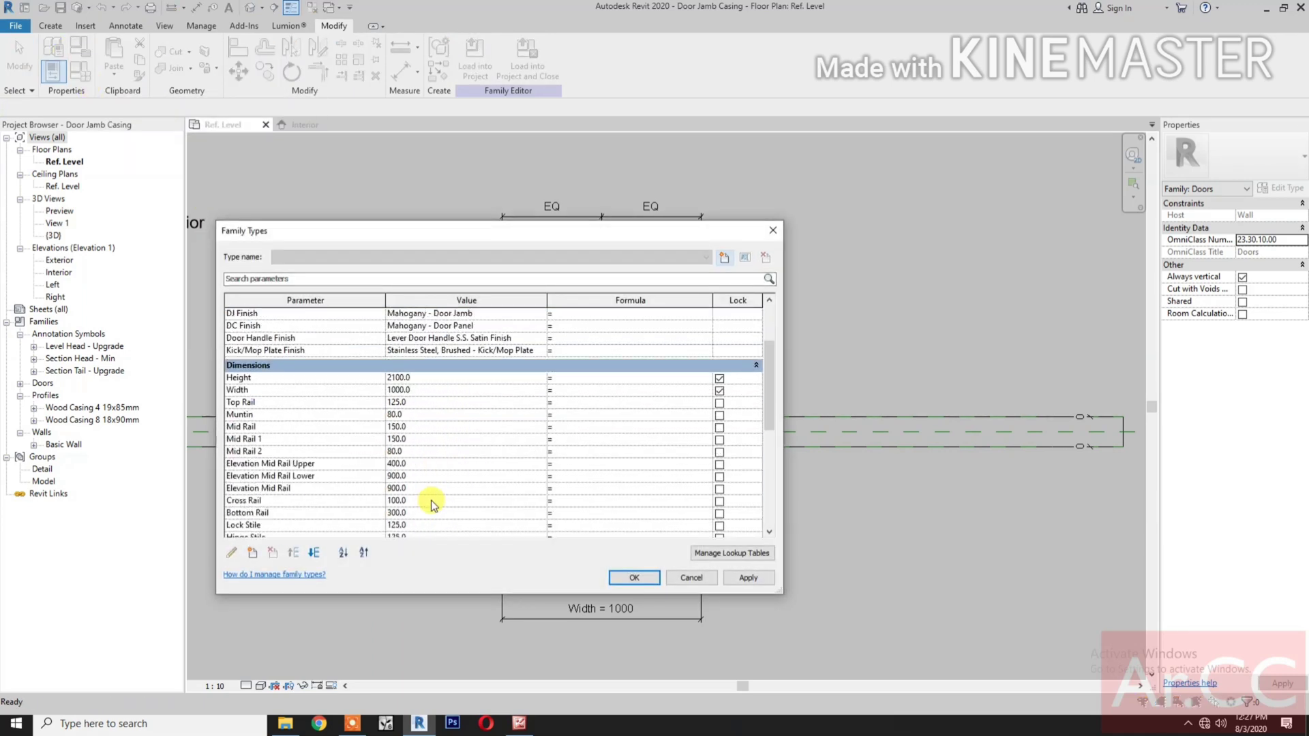
Step: Change the family Width to 2000 and recentre the widened door in plan
drag(521, 231, 351, 170)
click(268, 328)
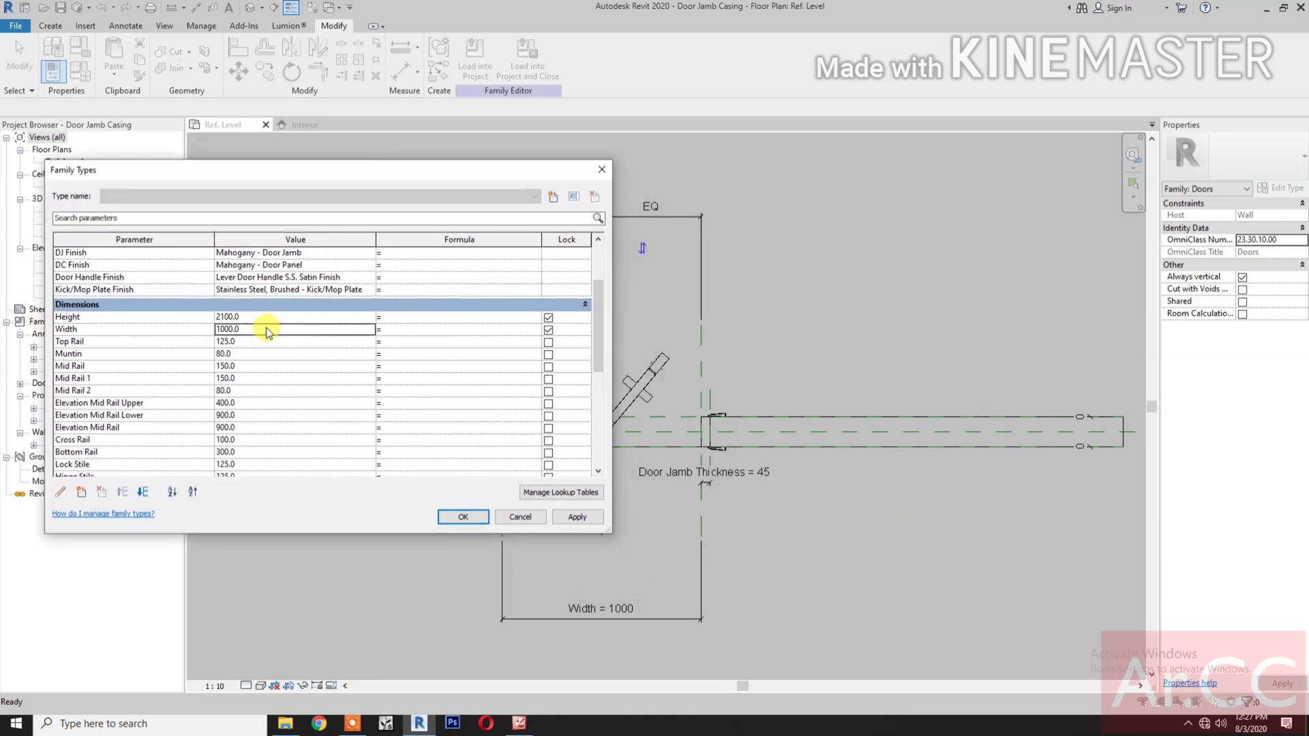
text(2)
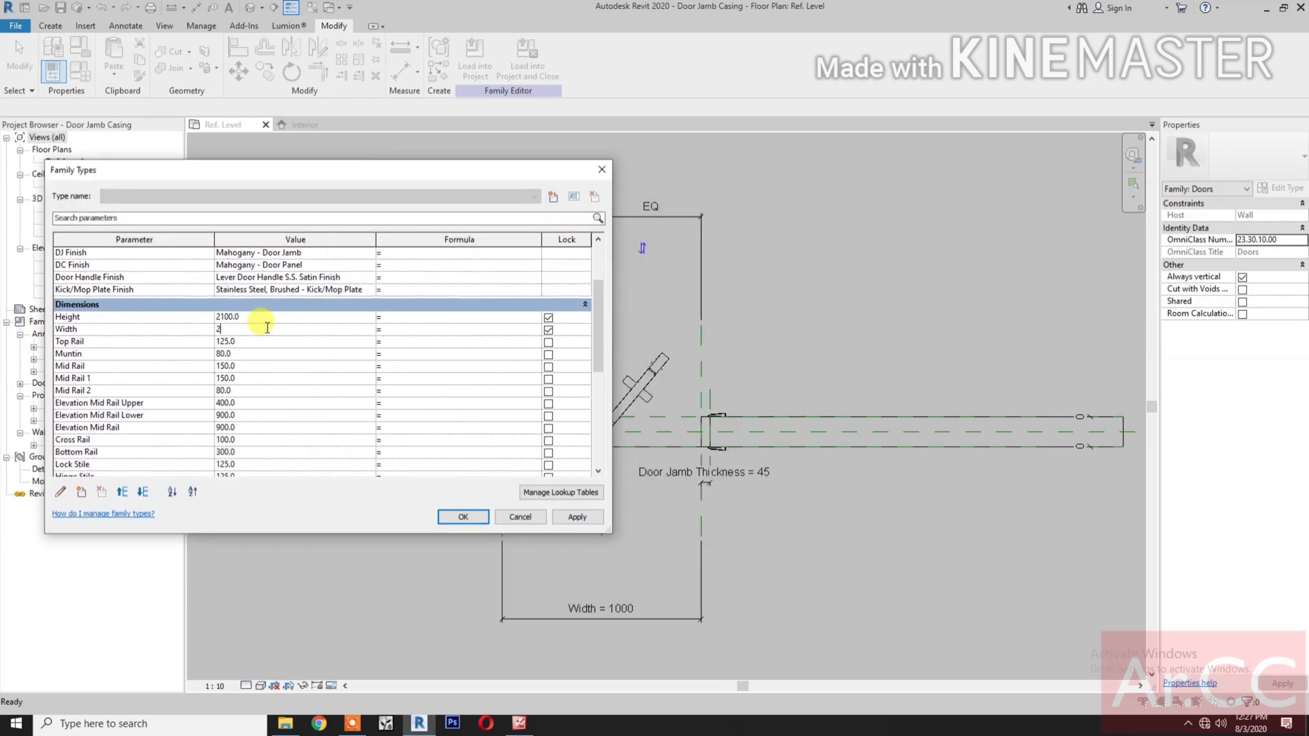
text(000)
click(453, 521)
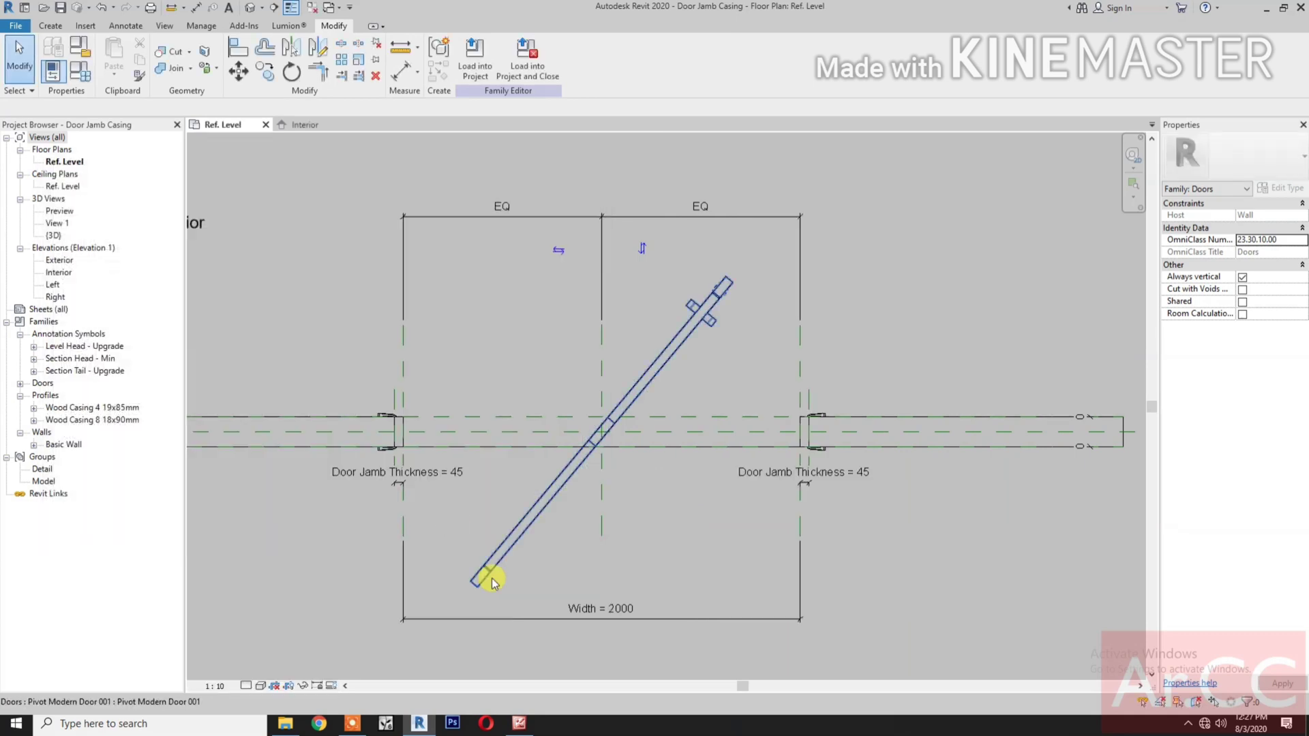
scroll(491, 579, down, 2)
middle_drag(533, 599, 630, 602)
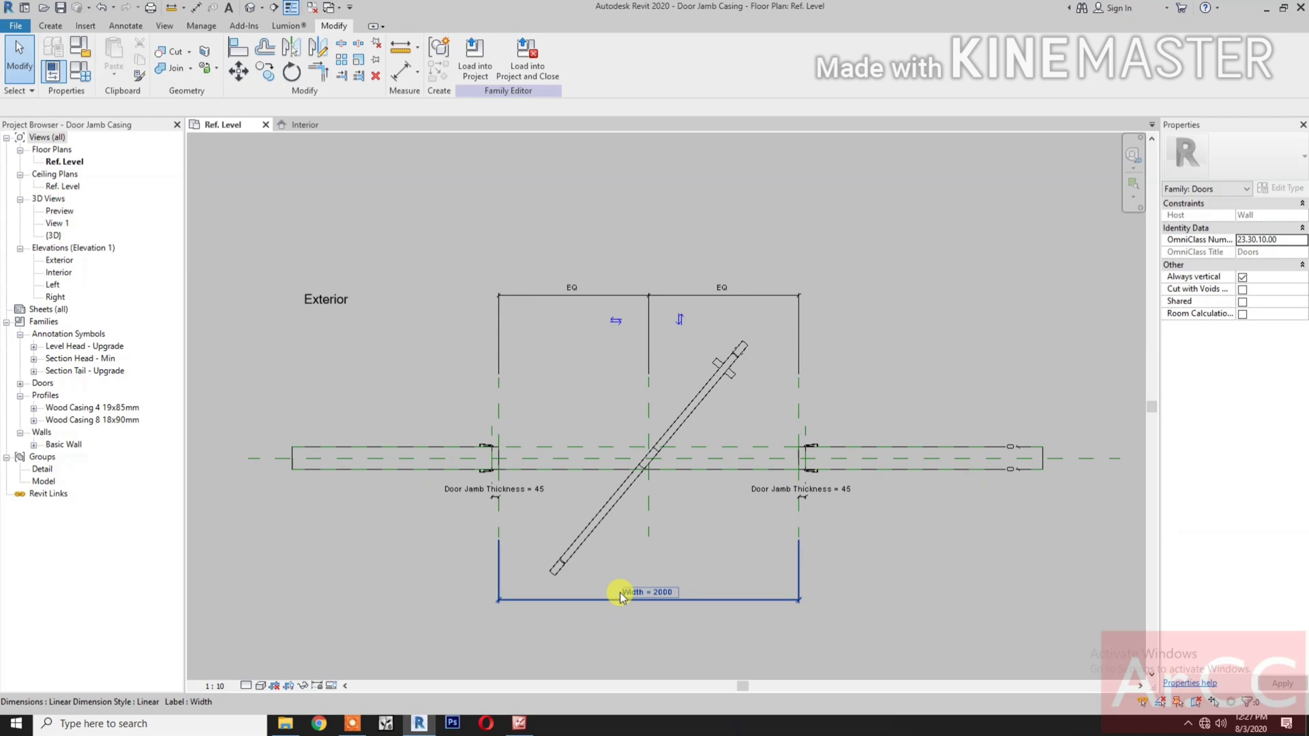
Step: Place an angular dimension between the centre reference plane and the door panel
key(Escape)
click(51, 26)
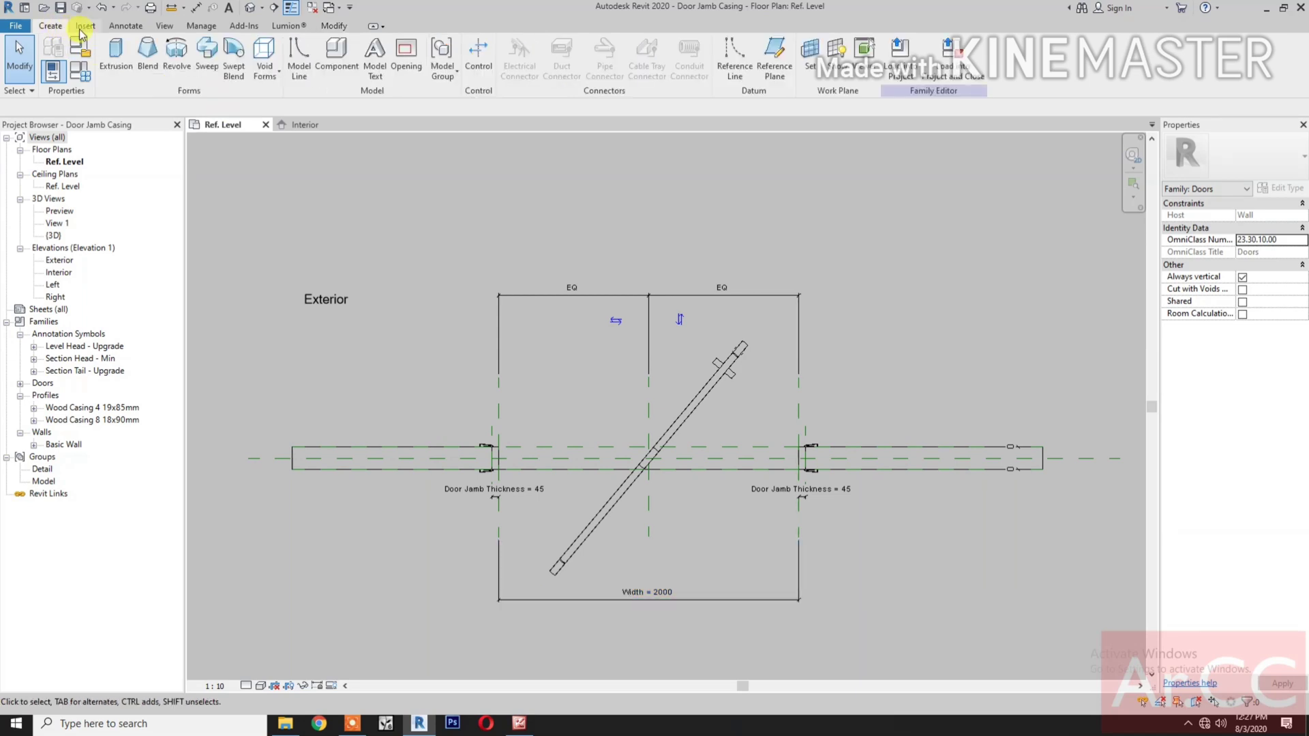
click(131, 28)
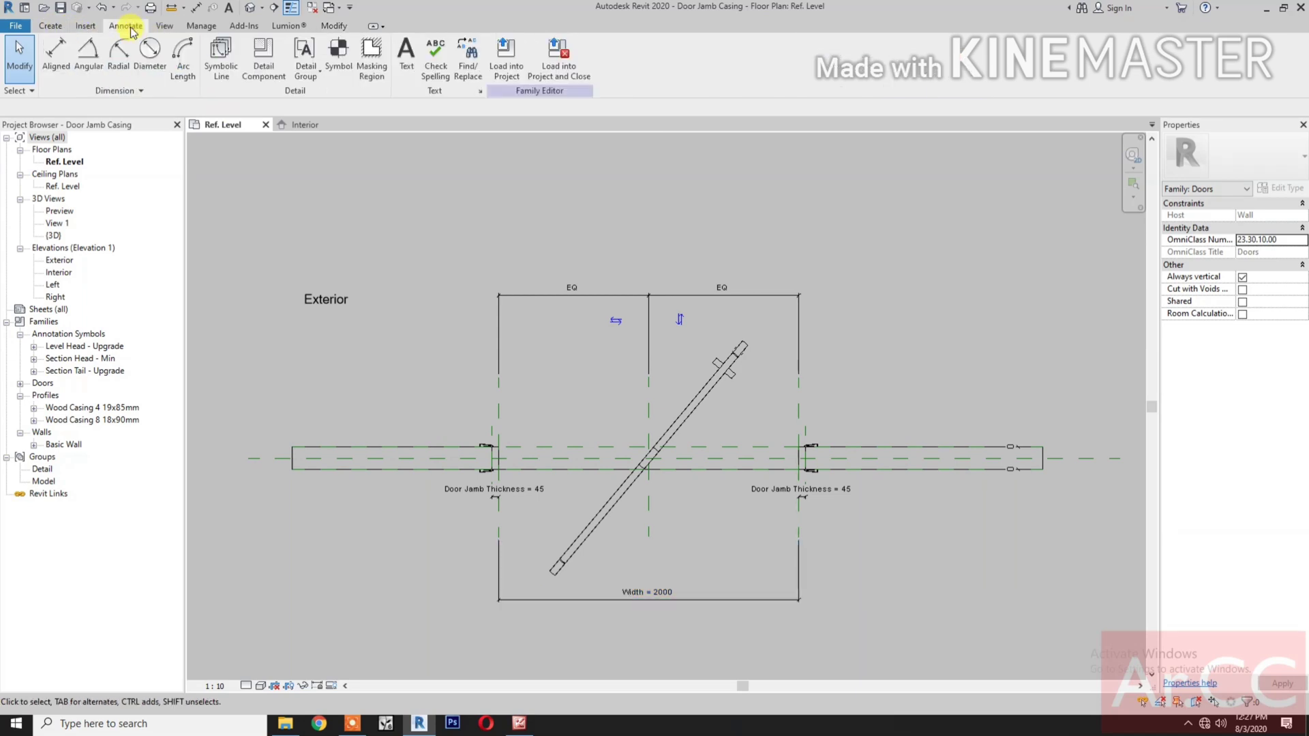
click(88, 52)
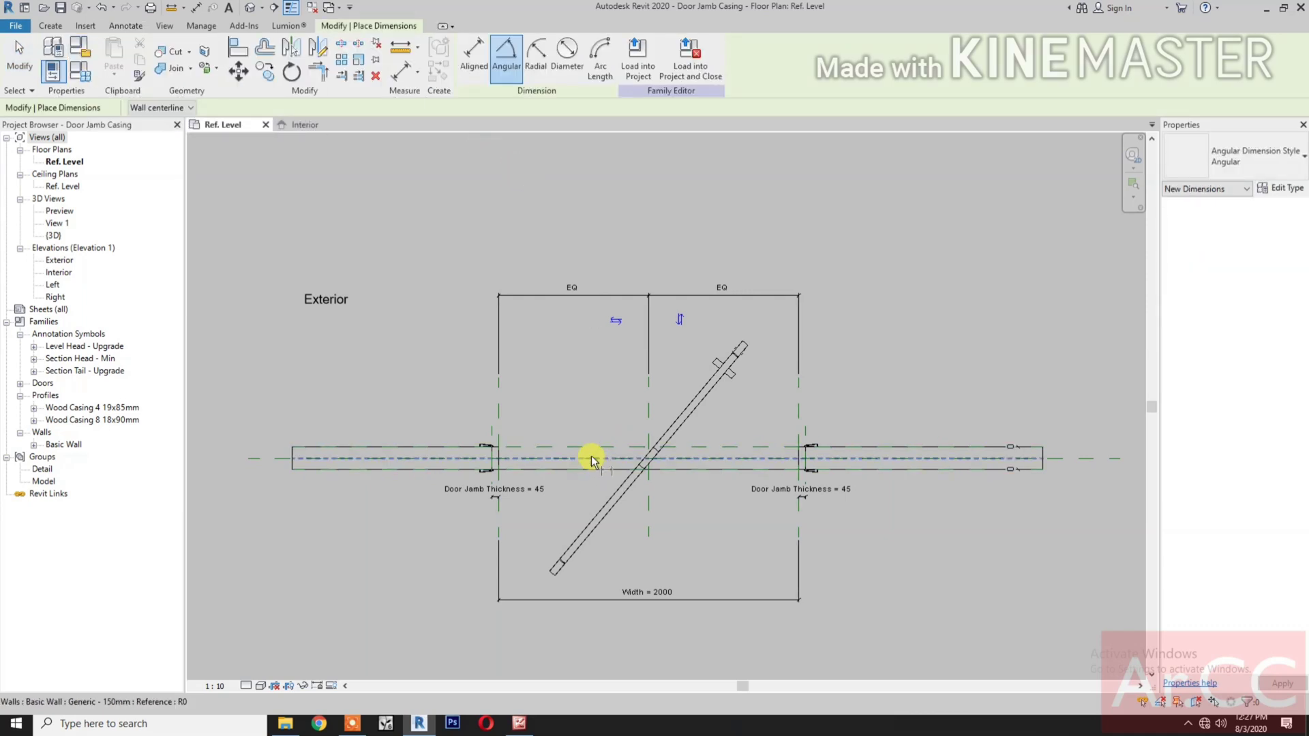
key(Tab)
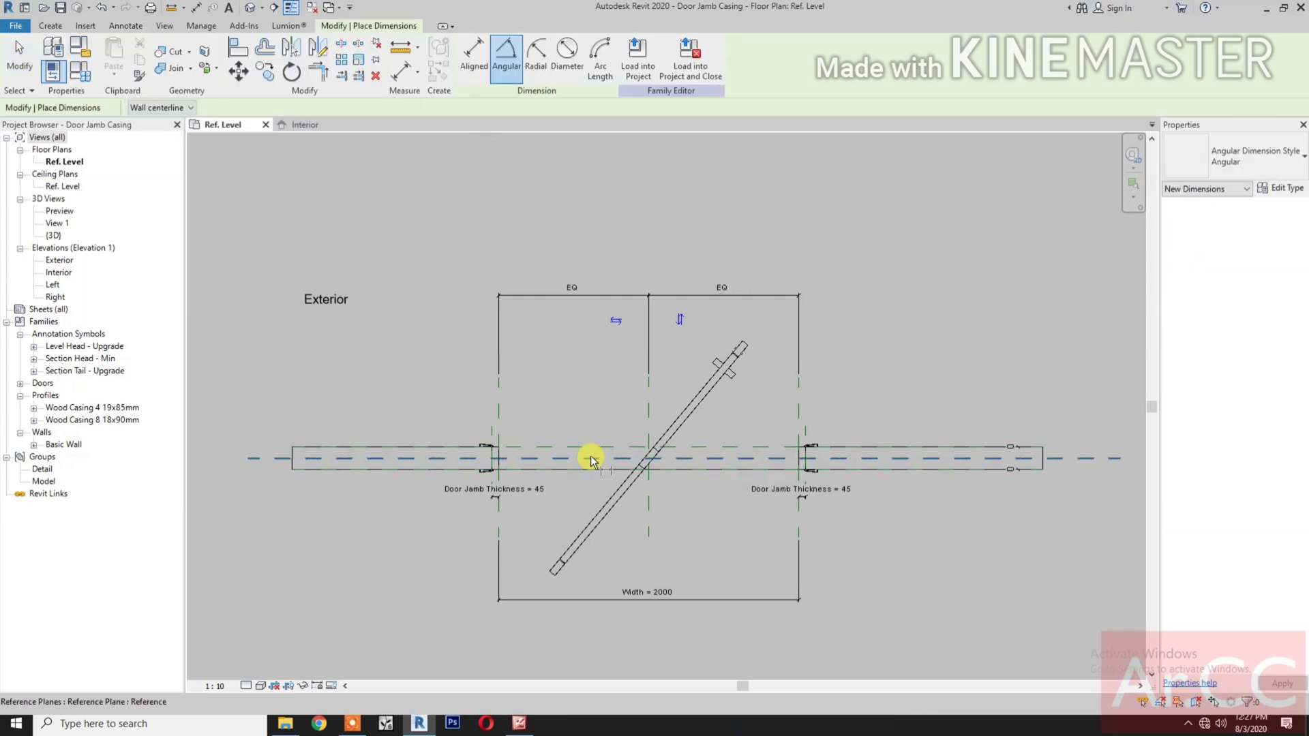
click(590, 458)
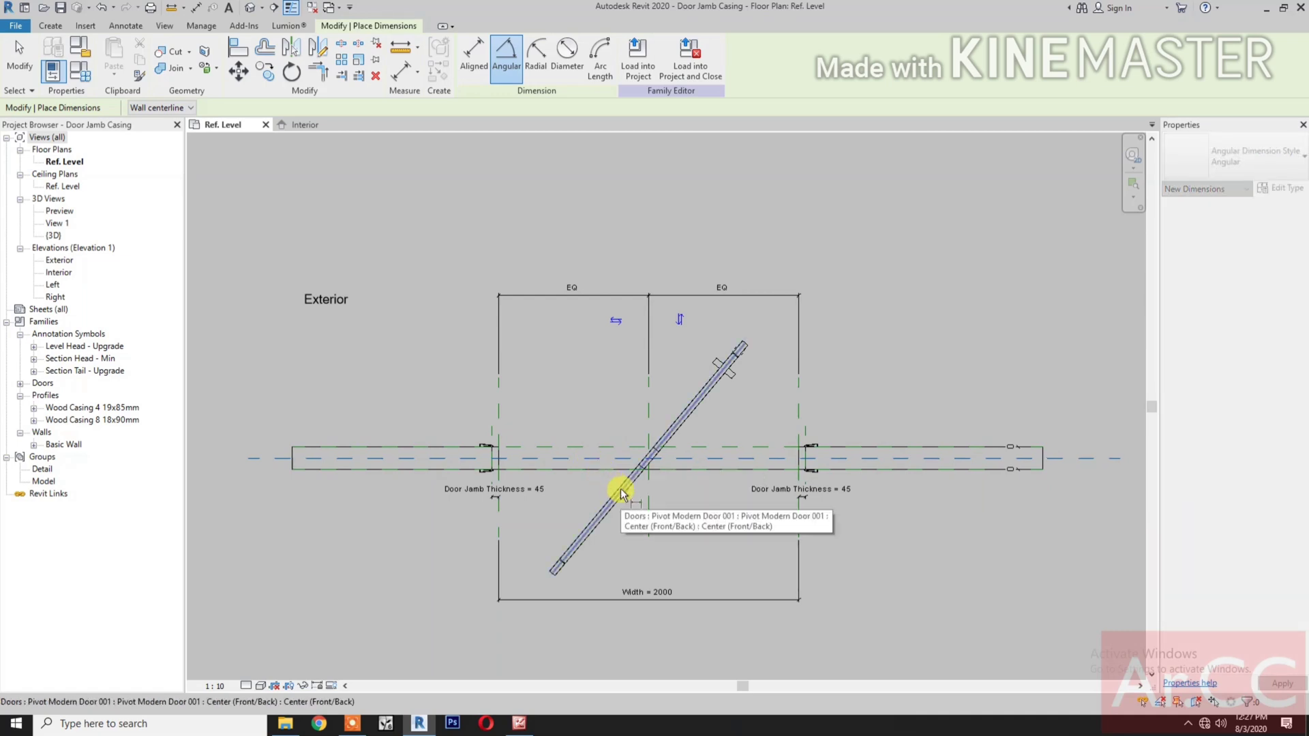
click(620, 492)
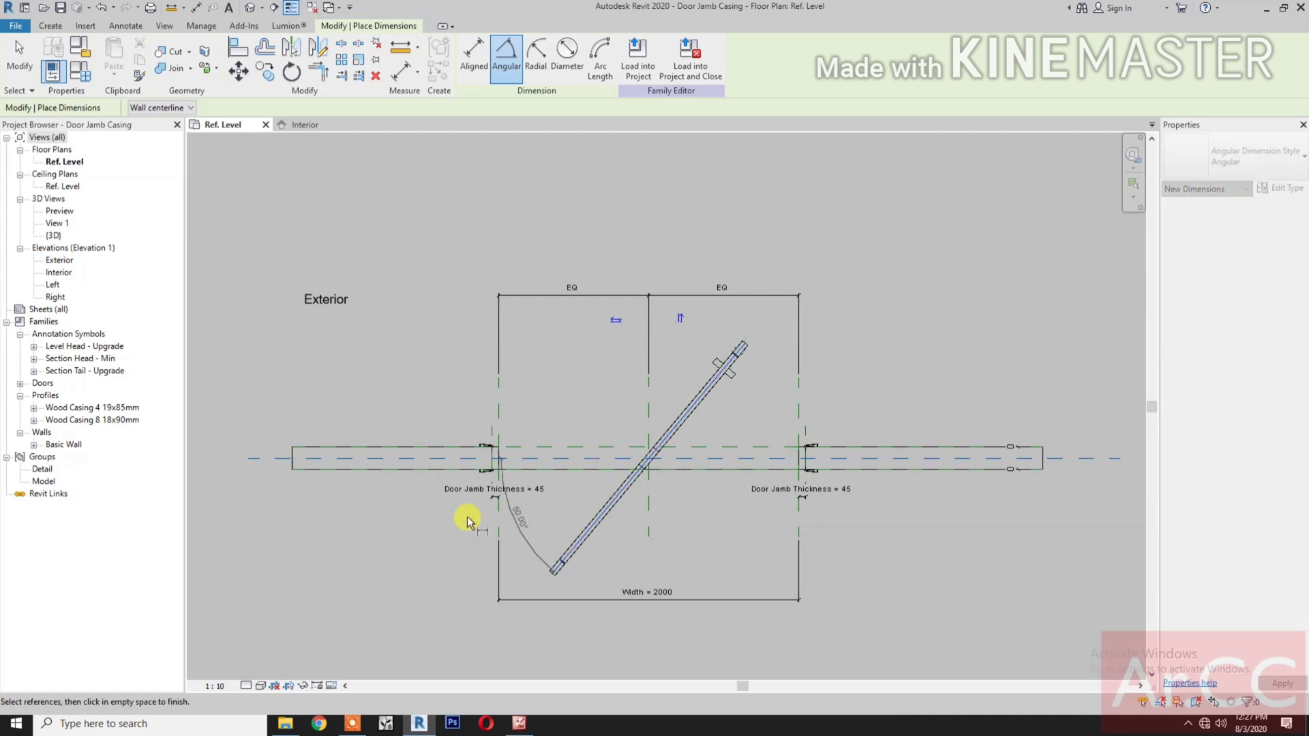
click(433, 535)
key(Escape)
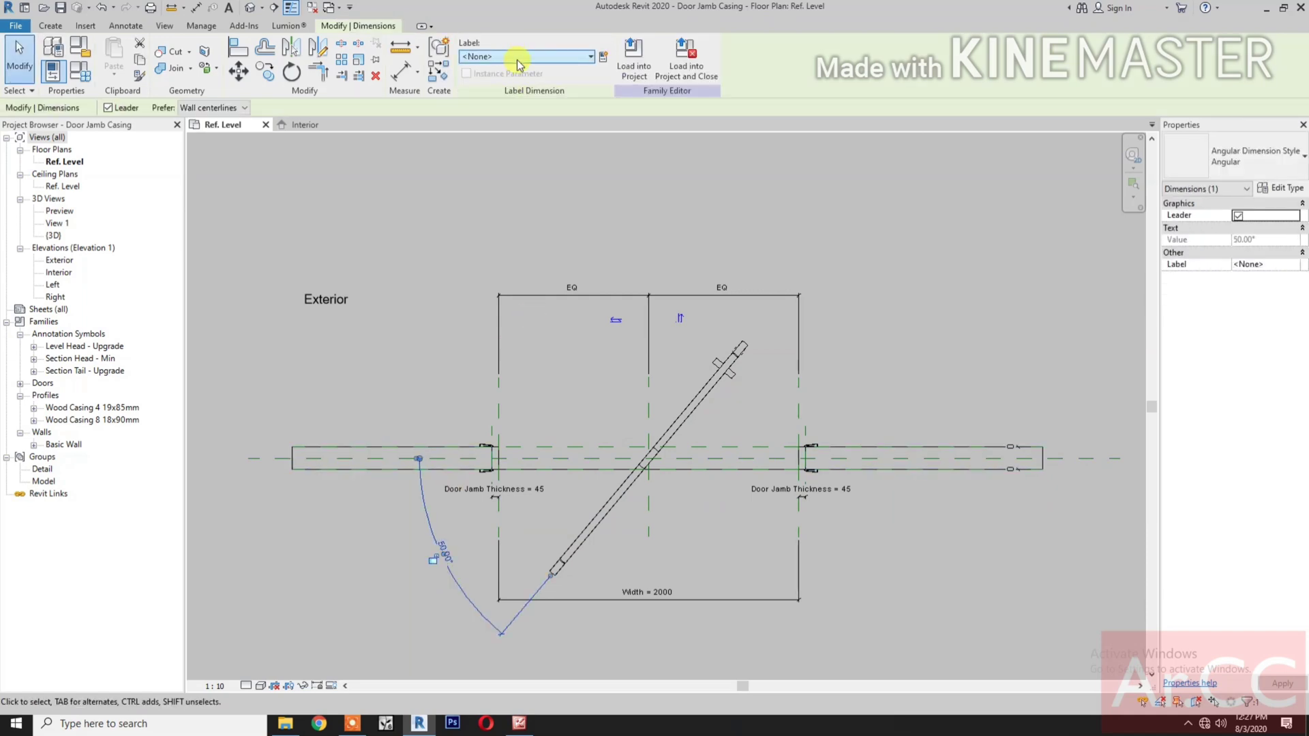
Step: Label the angular dimension with the Opening Angle parameter
click(517, 59)
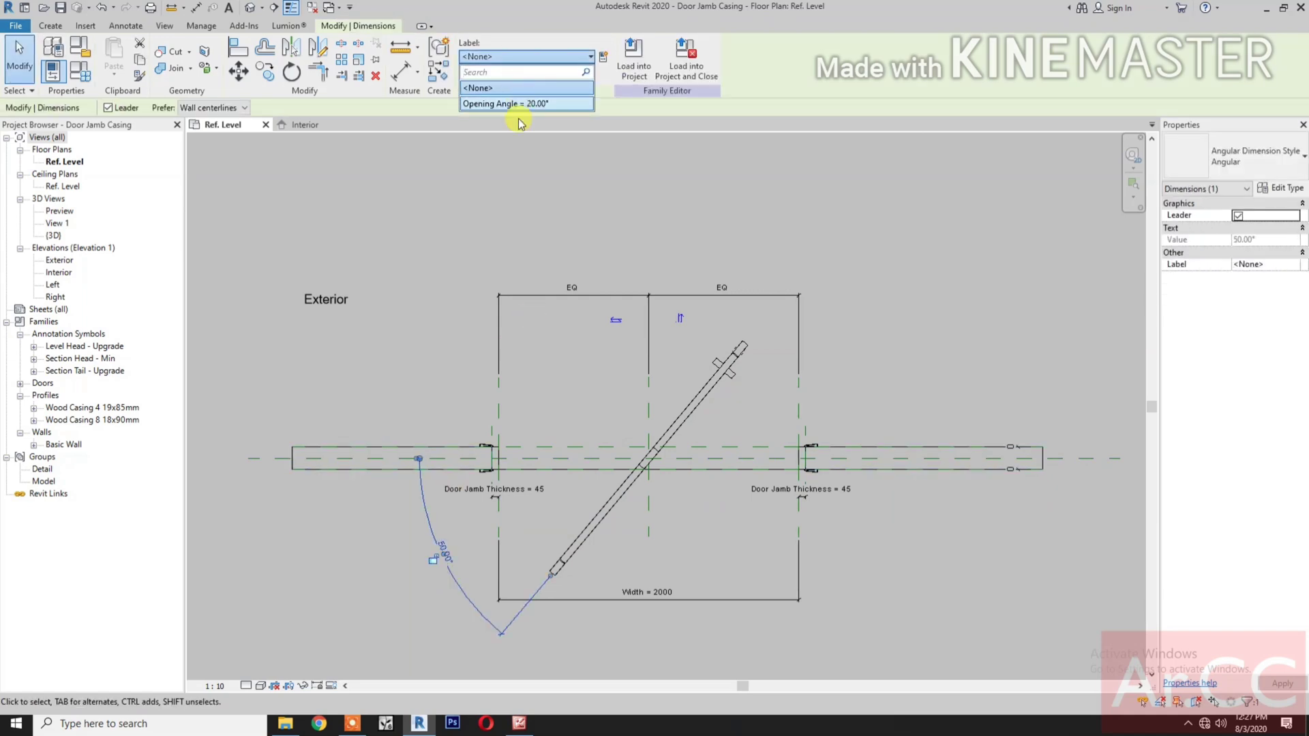
click(518, 104)
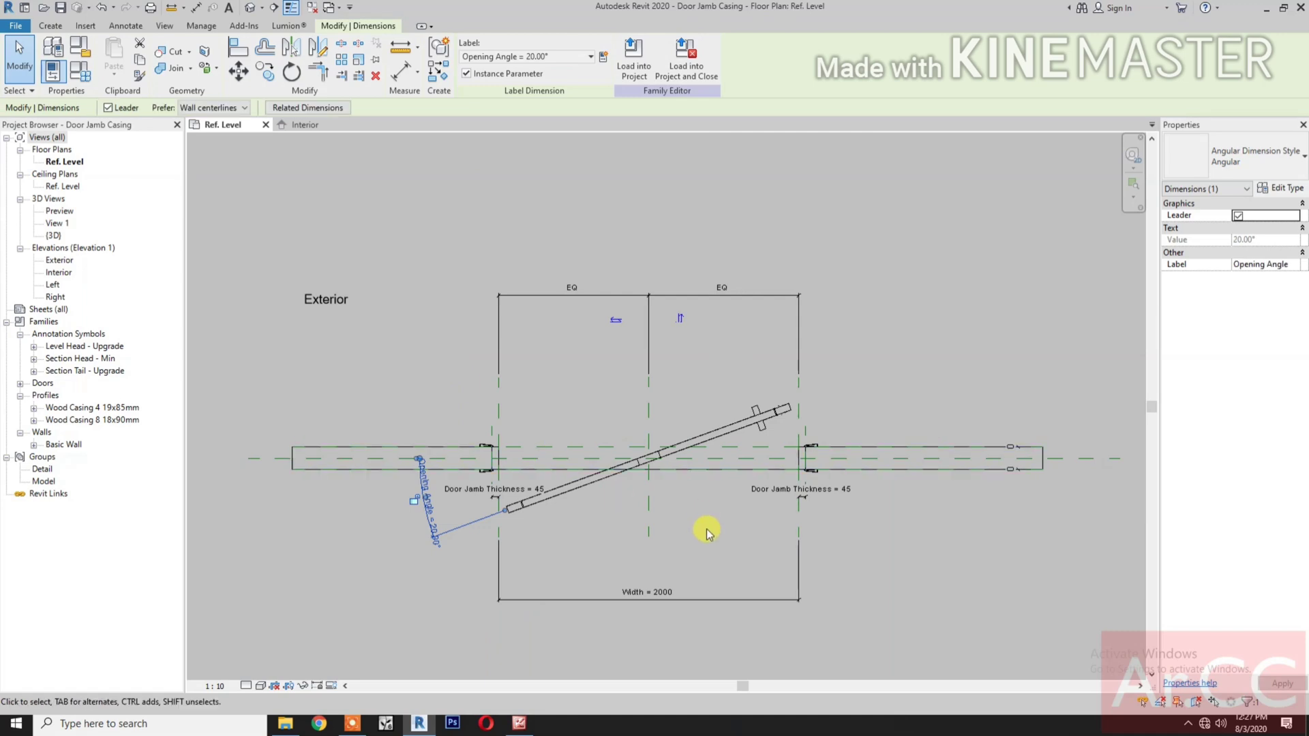
scroll(707, 532, down, 2)
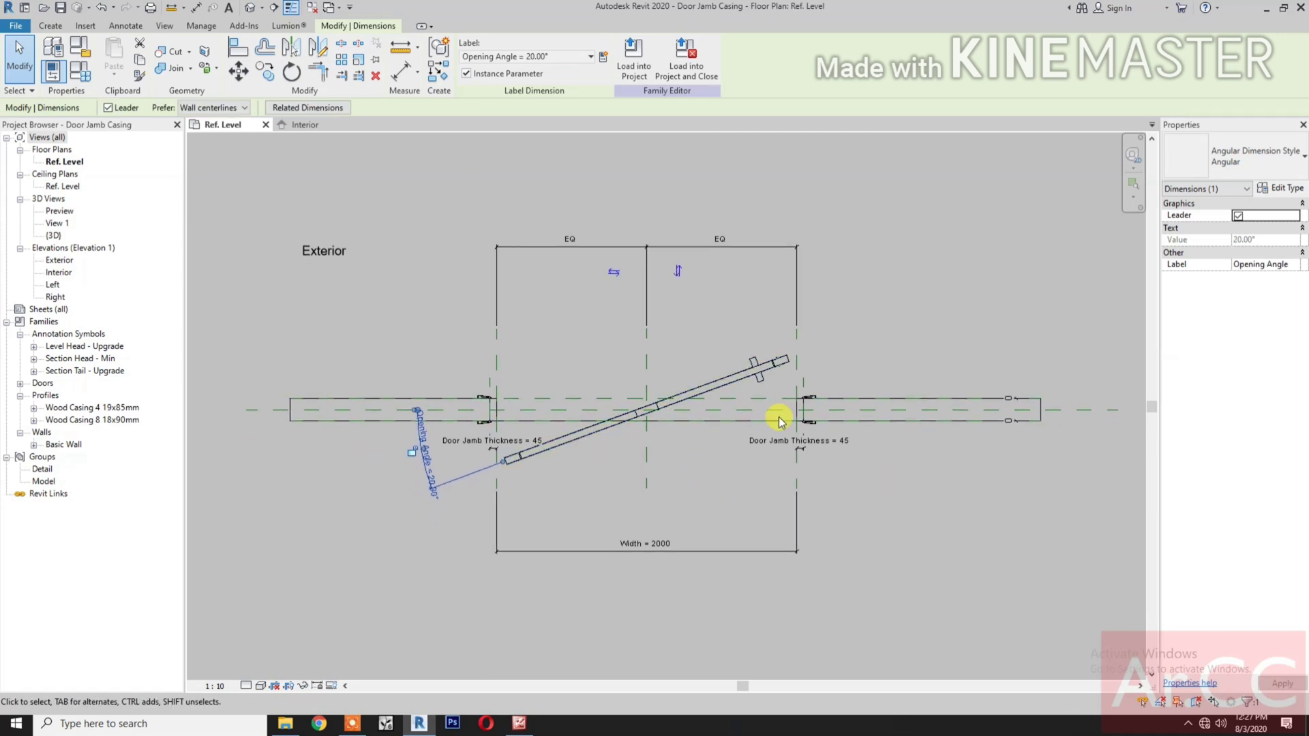
Step: Try clearing the 20.00° angle value, then delete the Opening Angle dimension
click(441, 488)
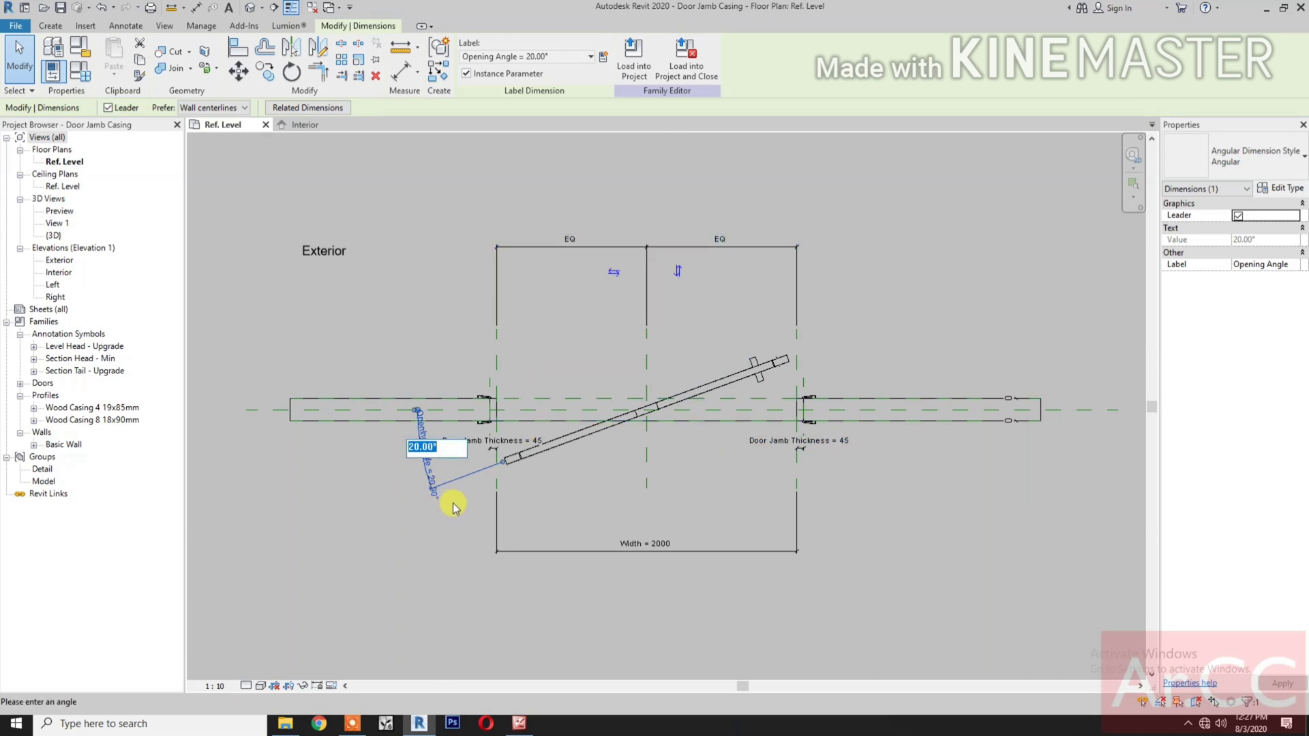
key(BackSpace)
key(Escape)
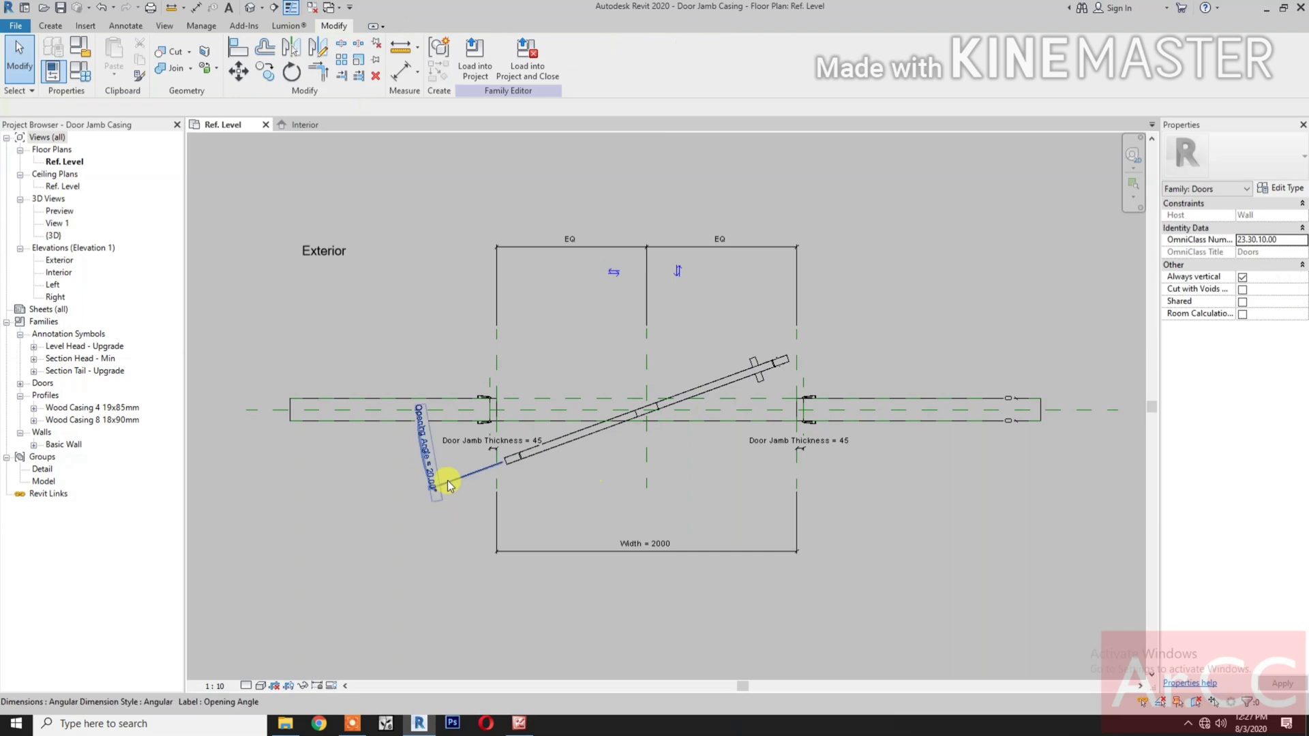
click(447, 480)
key(Delete)
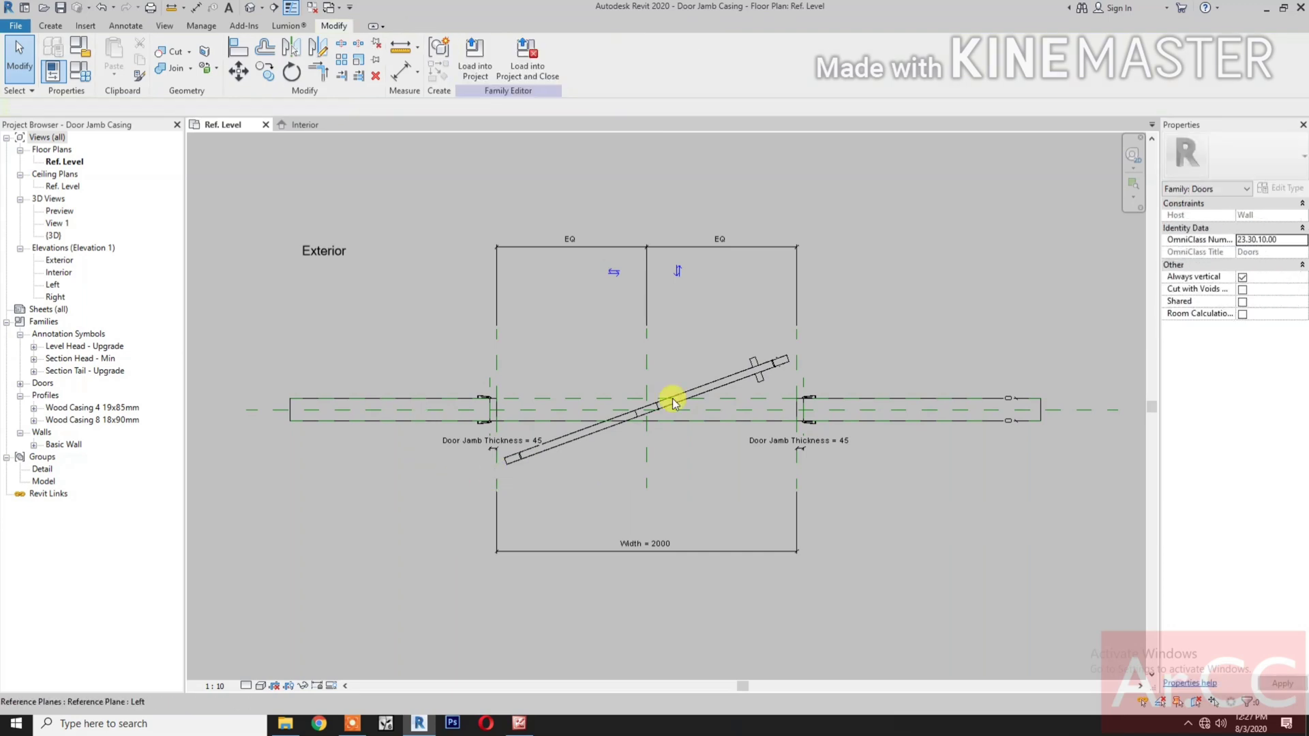
Step: Rotate the door leaf to a new swing angle with RO
click(726, 379)
key(r)
key(o)
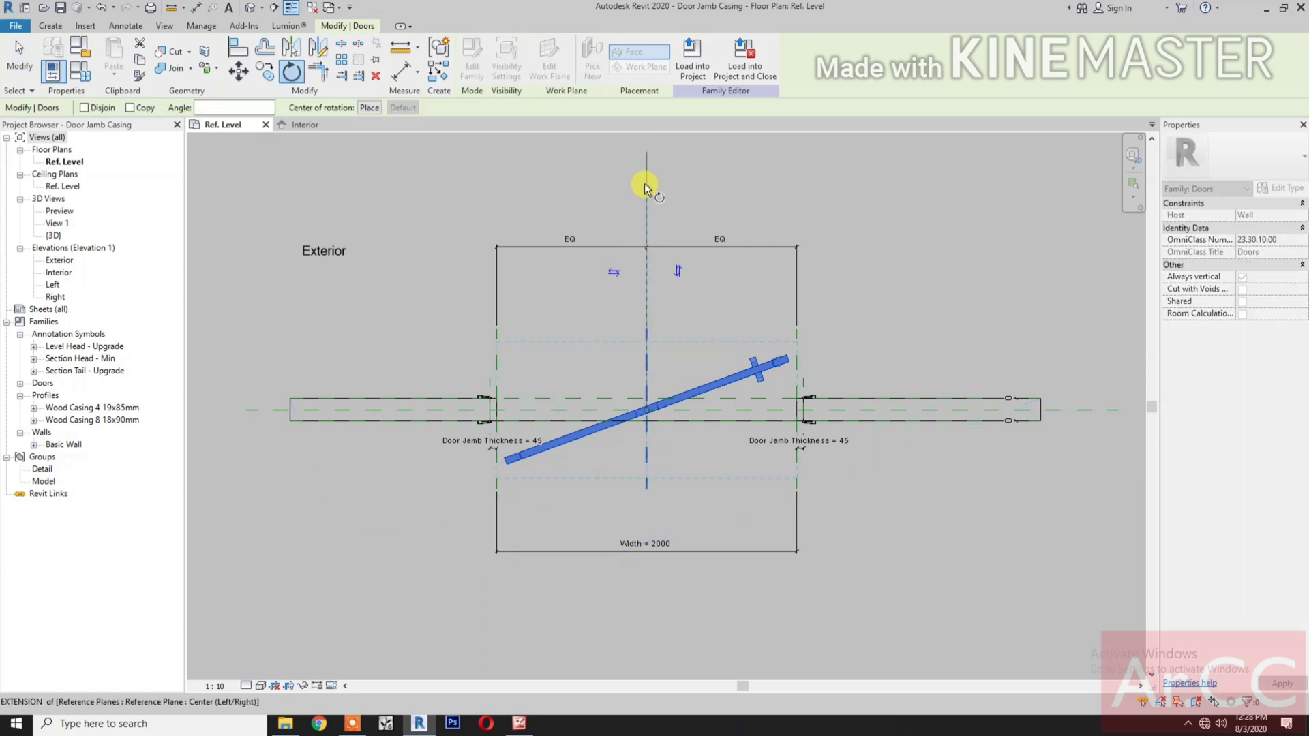
click(605, 170)
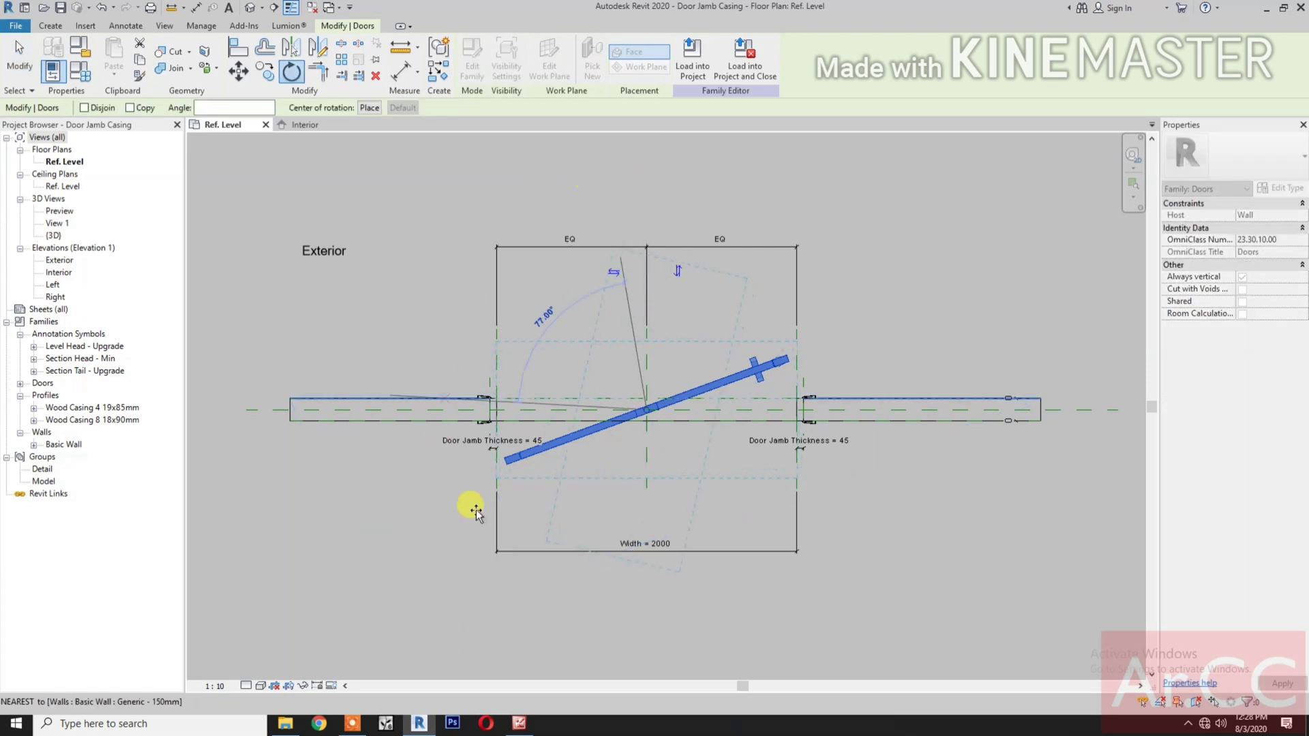
click(738, 577)
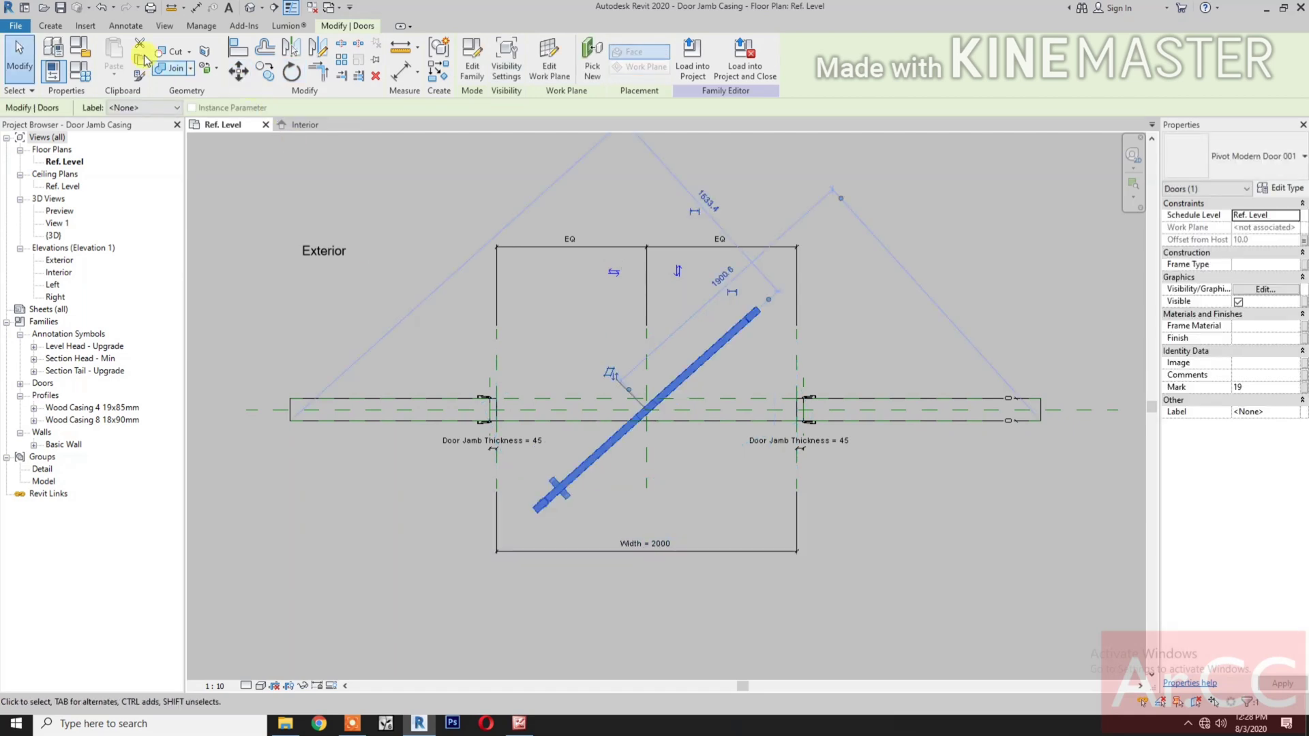
Step: Dimension the angle between the wall line and the door leaf (42.00°)
click(124, 26)
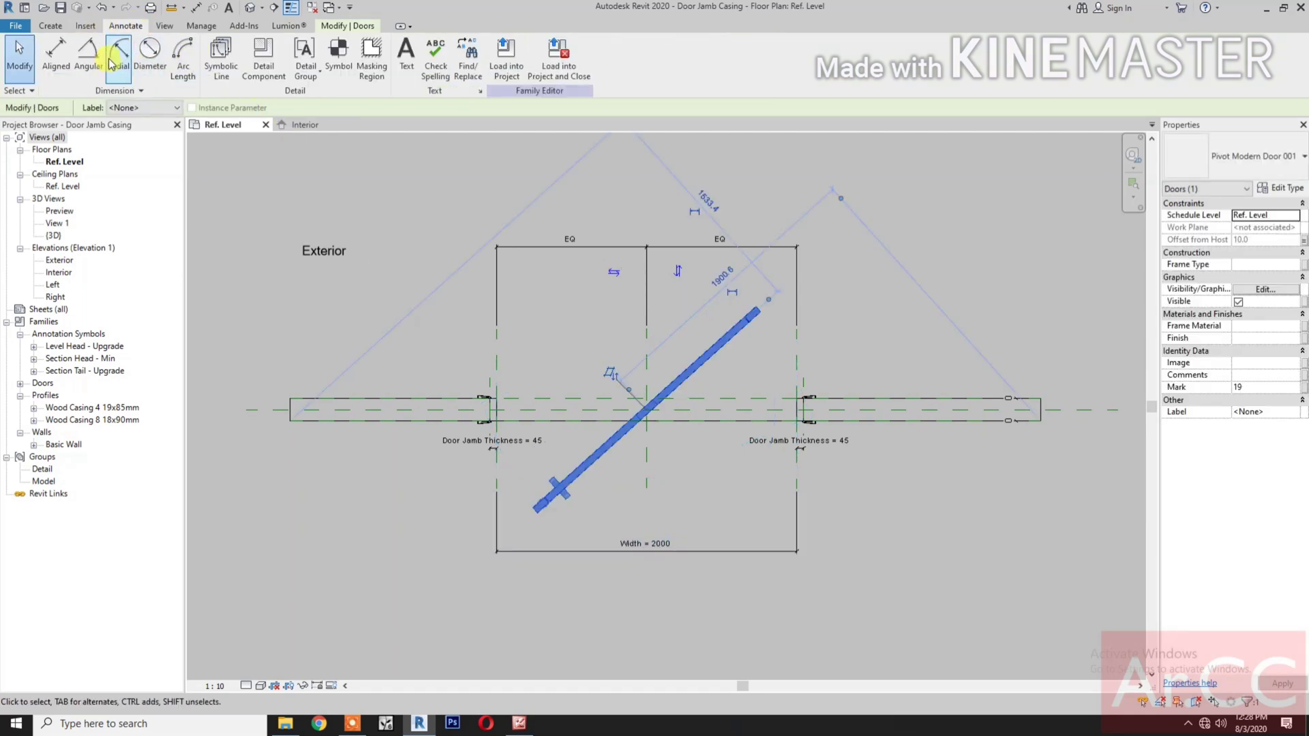
click(87, 53)
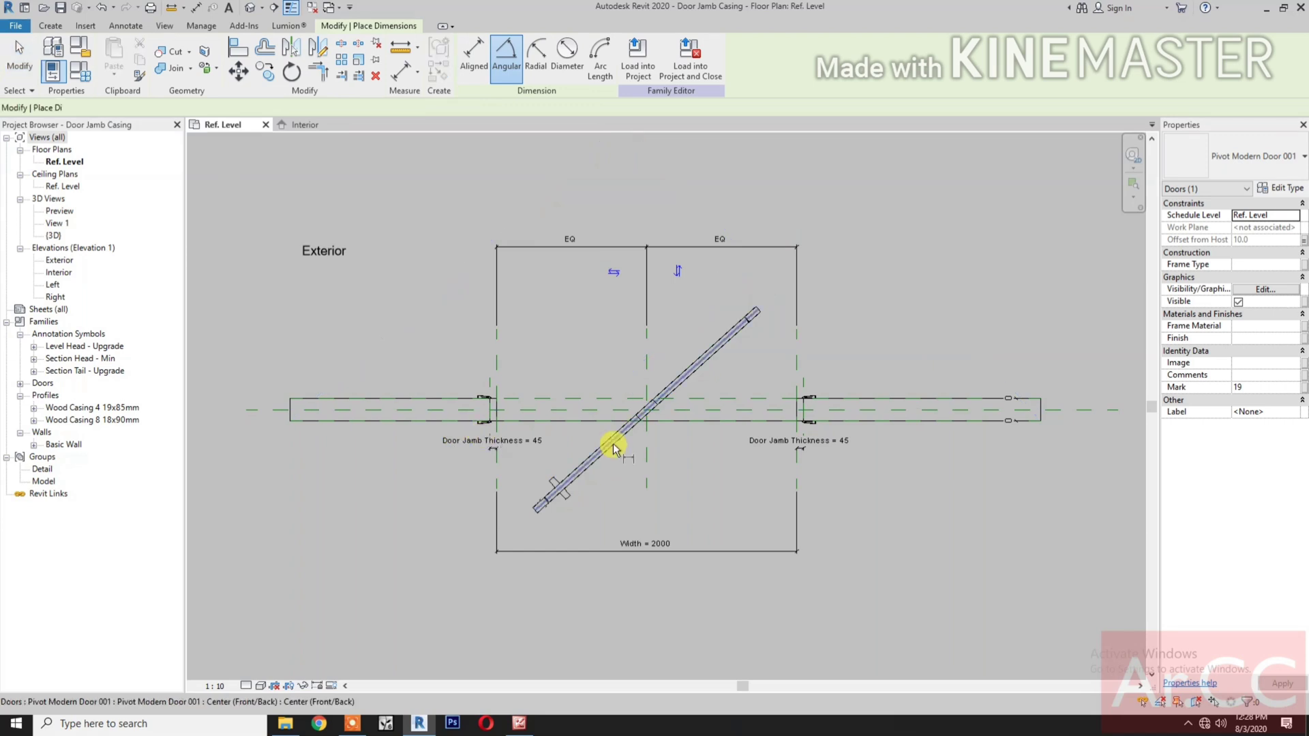
scroll(612, 443, up, 1)
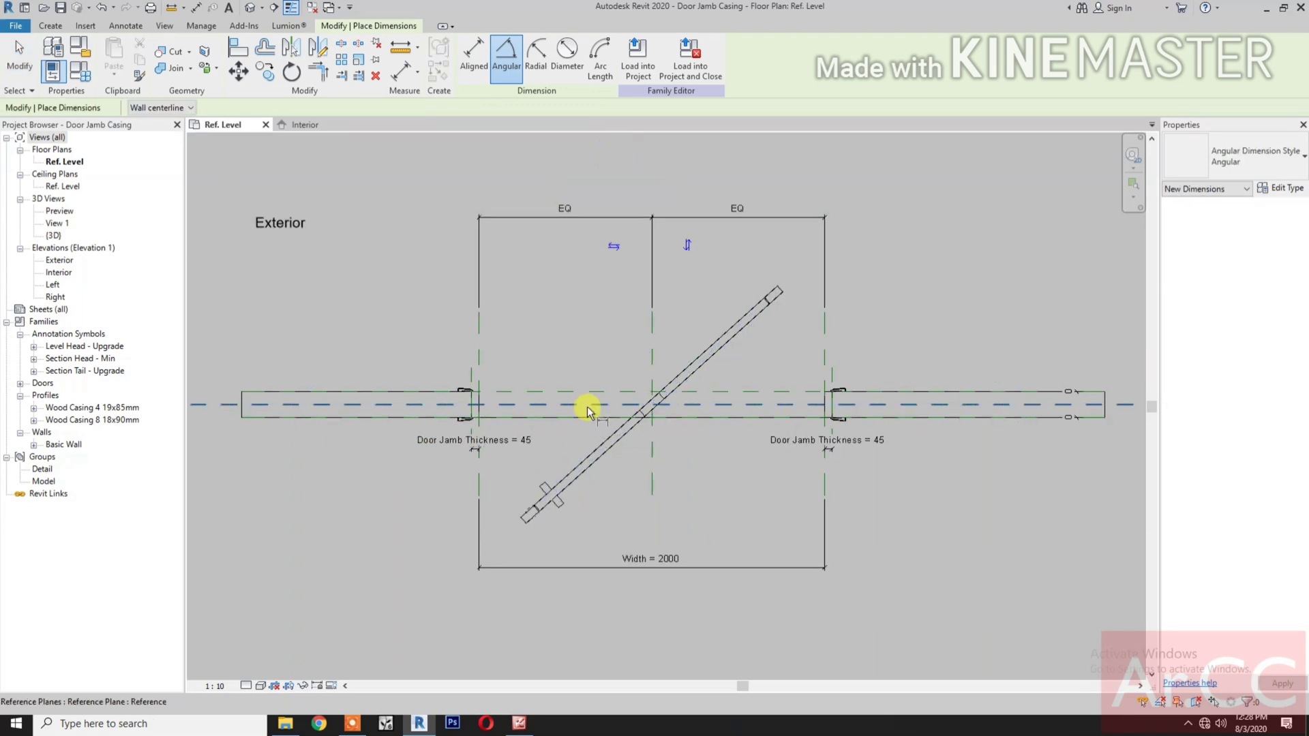
click(590, 411)
click(603, 453)
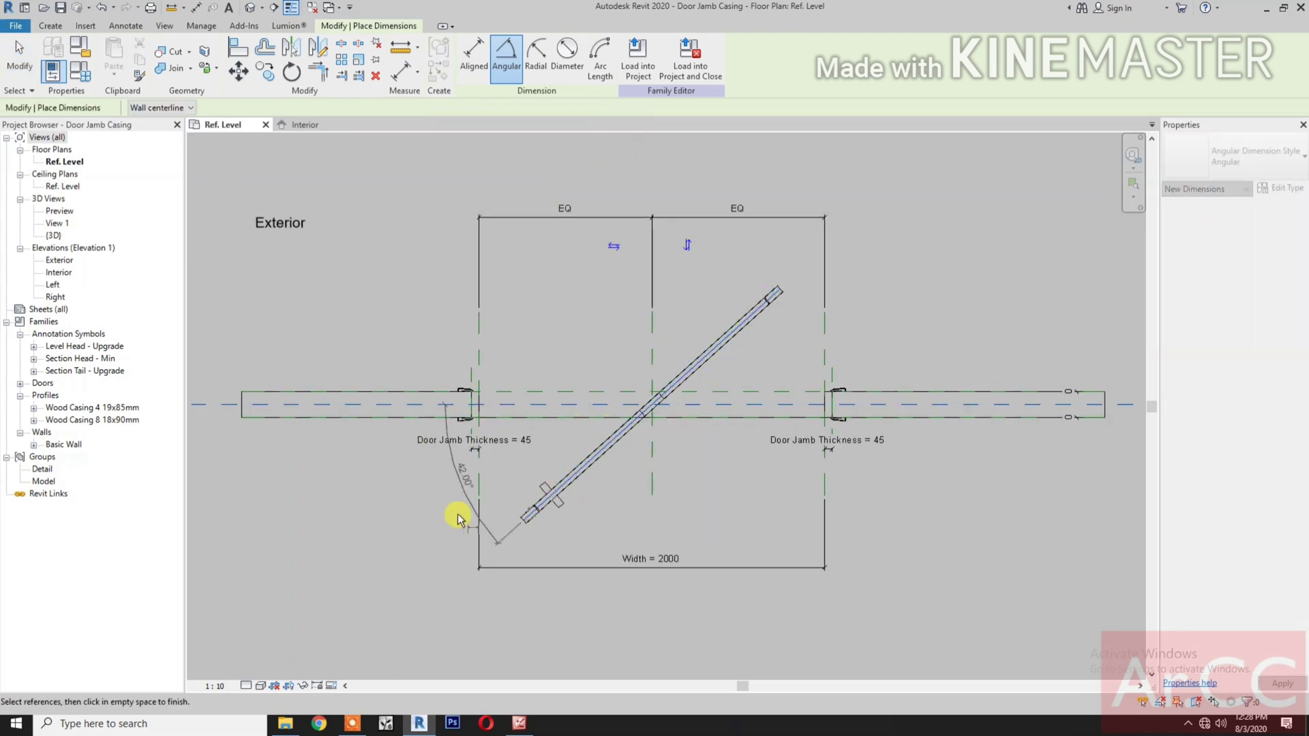
click(434, 560)
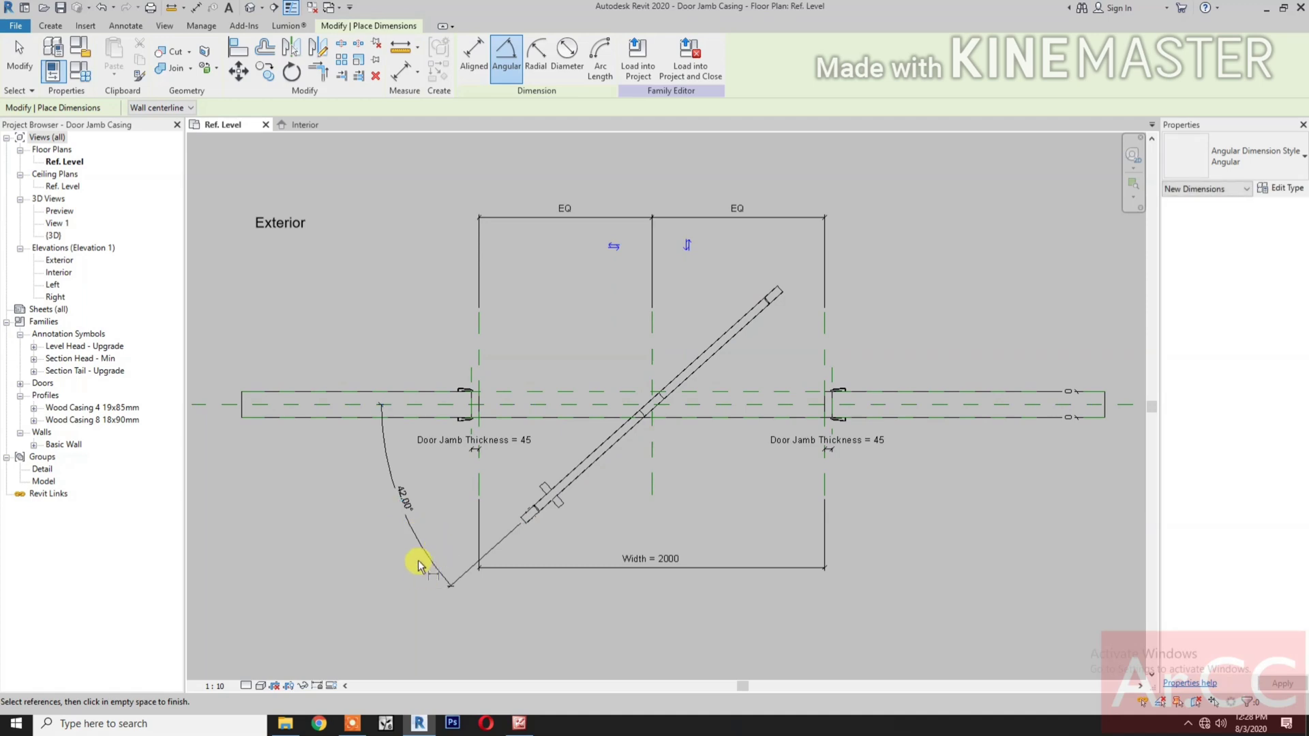
key(Escape)
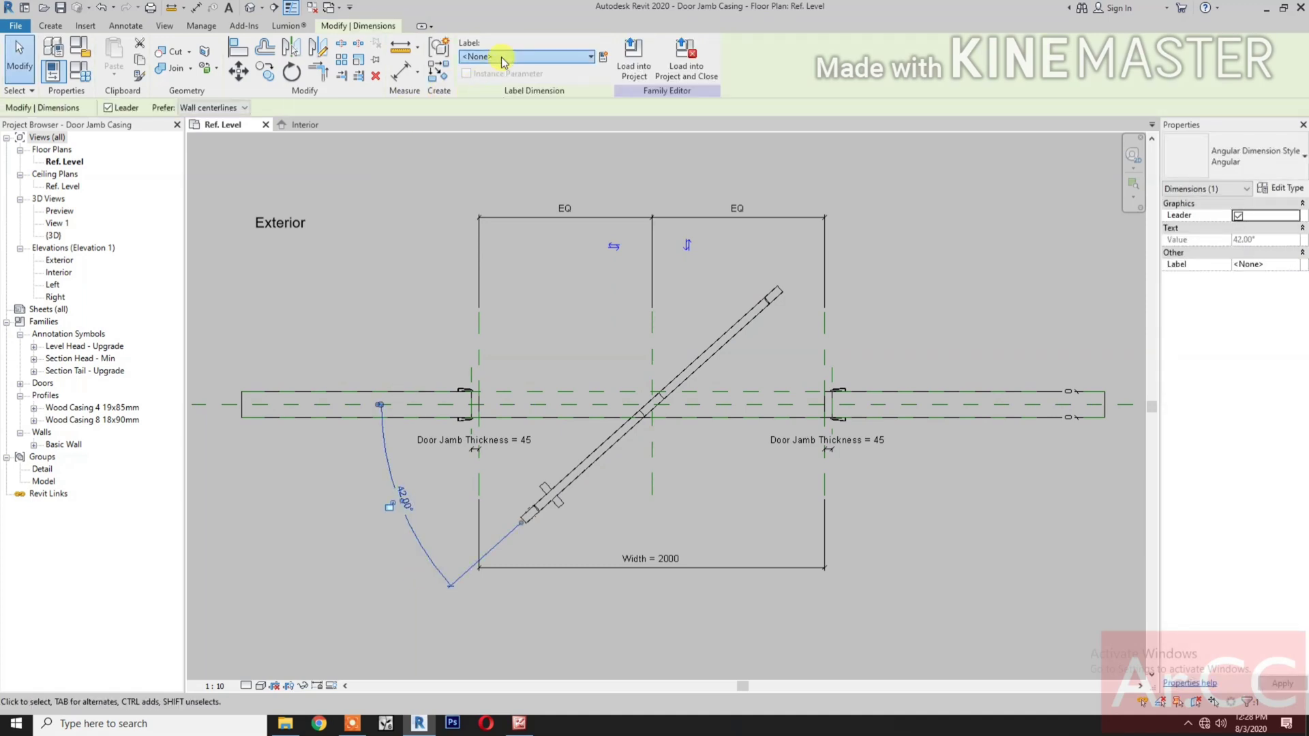
Step: Assign the Opening Angle label to the new dimension, holding the door at 20.00°
click(504, 56)
key(Down)
key(Return)
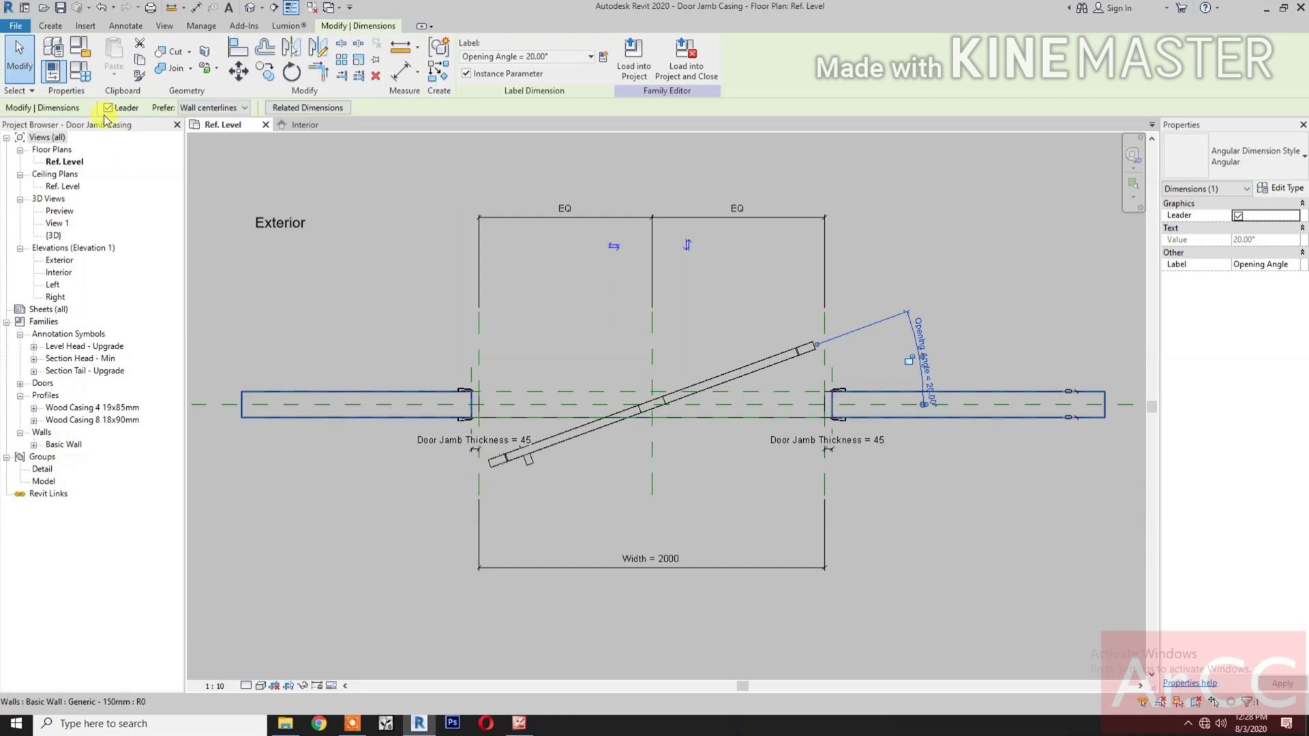
scroll(595, 546, down, 2)
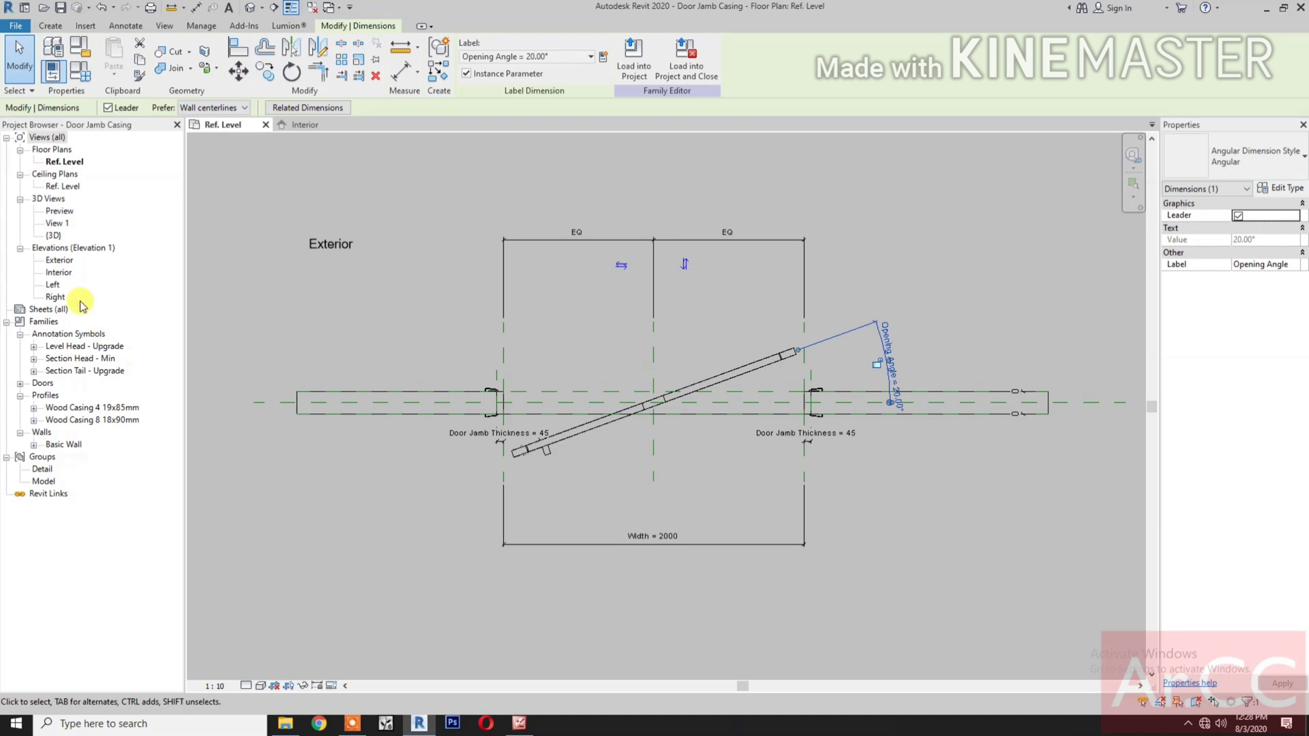
Step: Open the door's 3D view and move the model toward the right of the view
double_click(54, 235)
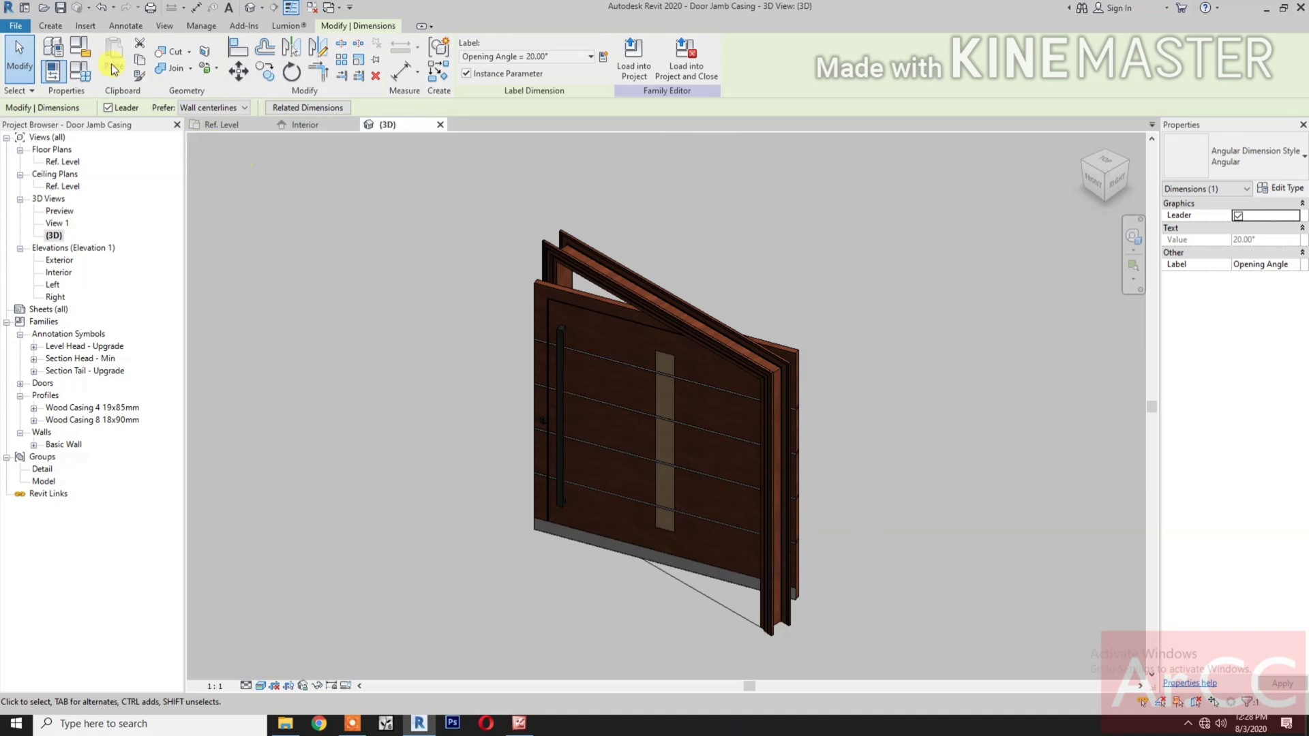
click(81, 73)
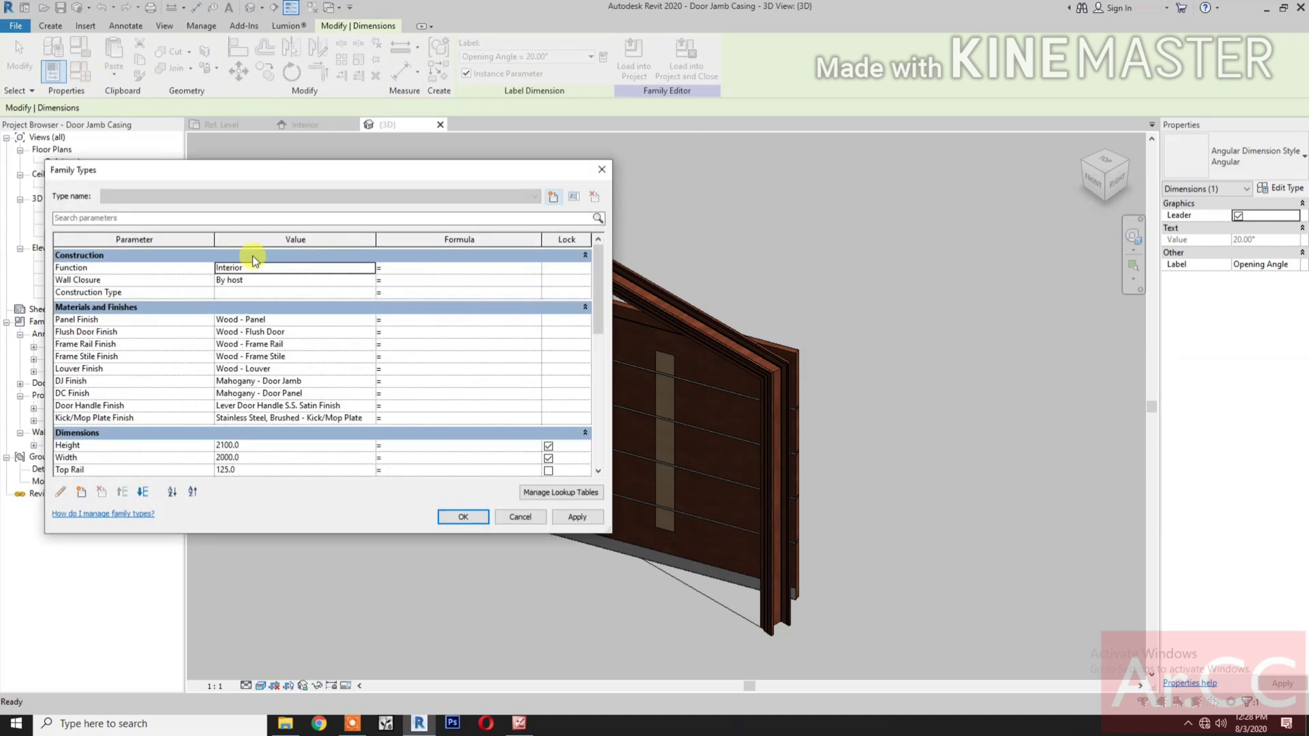
click(459, 514)
click(594, 606)
middle_drag(595, 605, 832, 614)
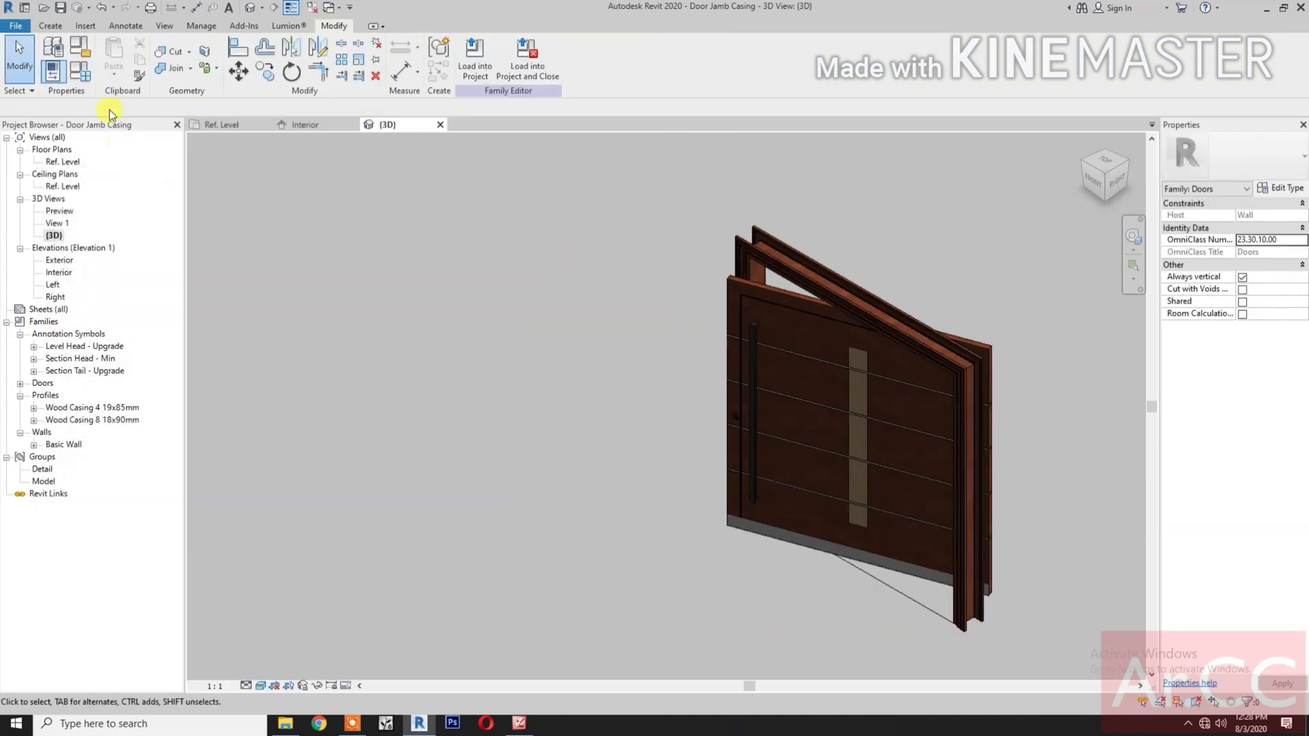
Step: Test Opening Angle at 90° and 50° in Family Types, then return it to 0°
click(72, 77)
scroll(300, 432, down, 4)
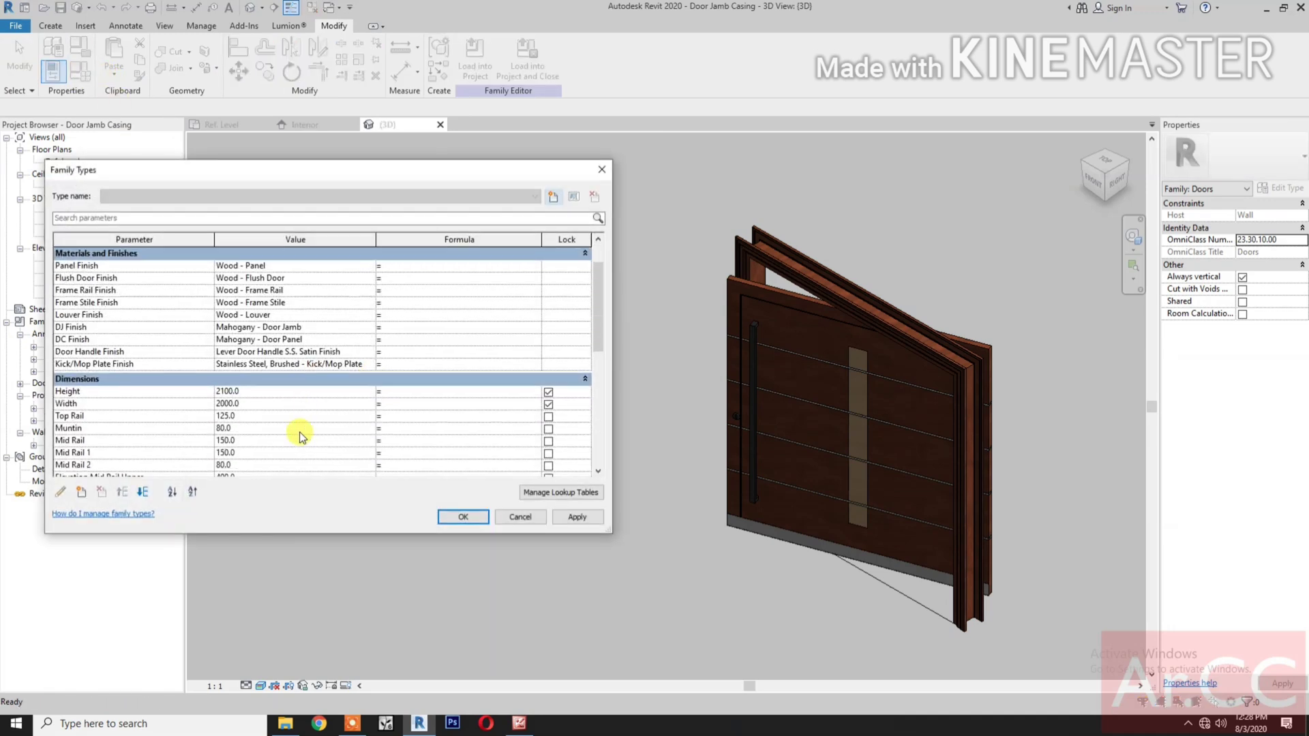
scroll(292, 430, down, 5)
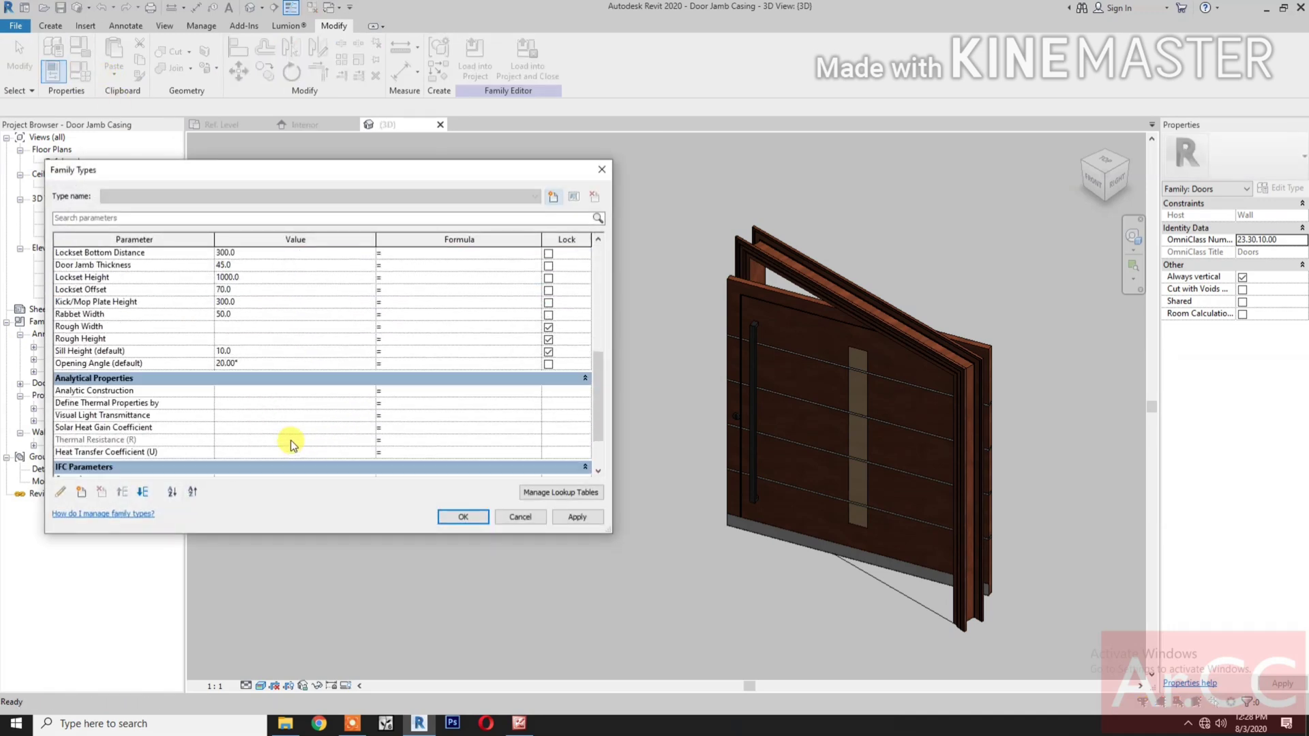
click(263, 364)
click(573, 518)
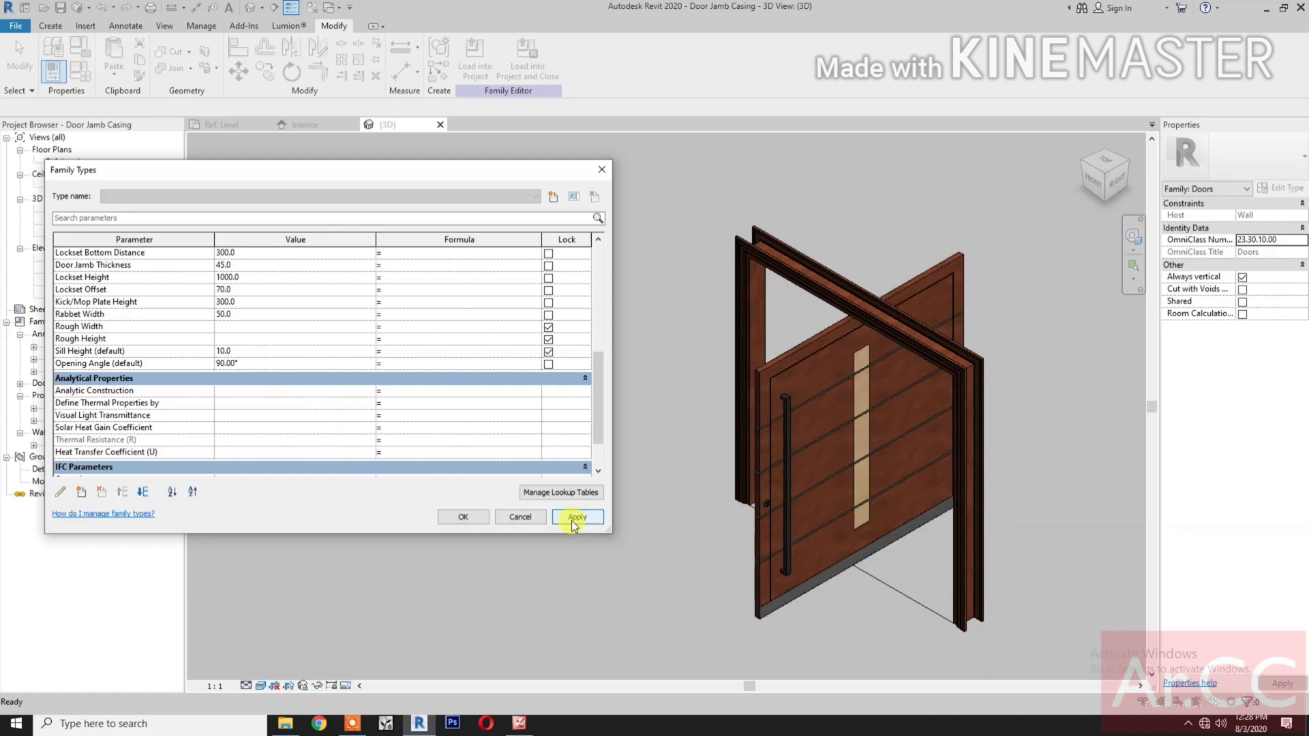
click(272, 363)
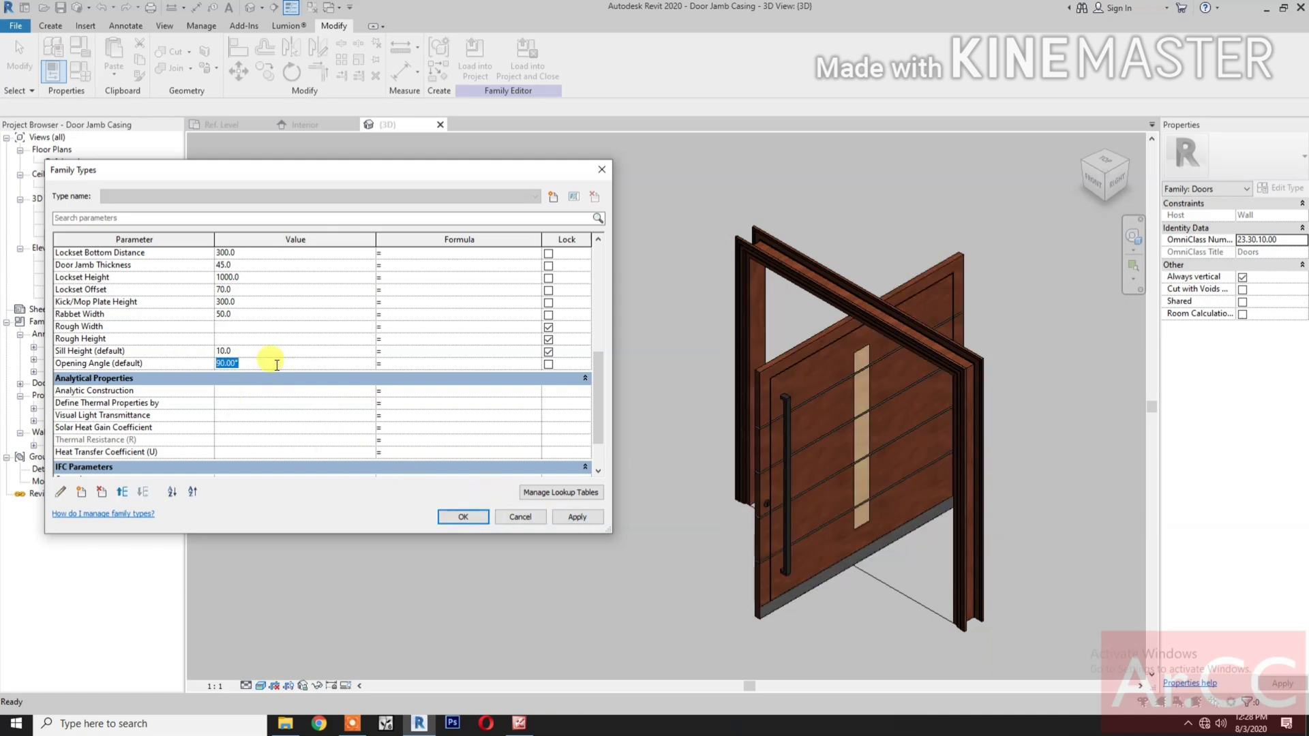
text(50)
click(576, 519)
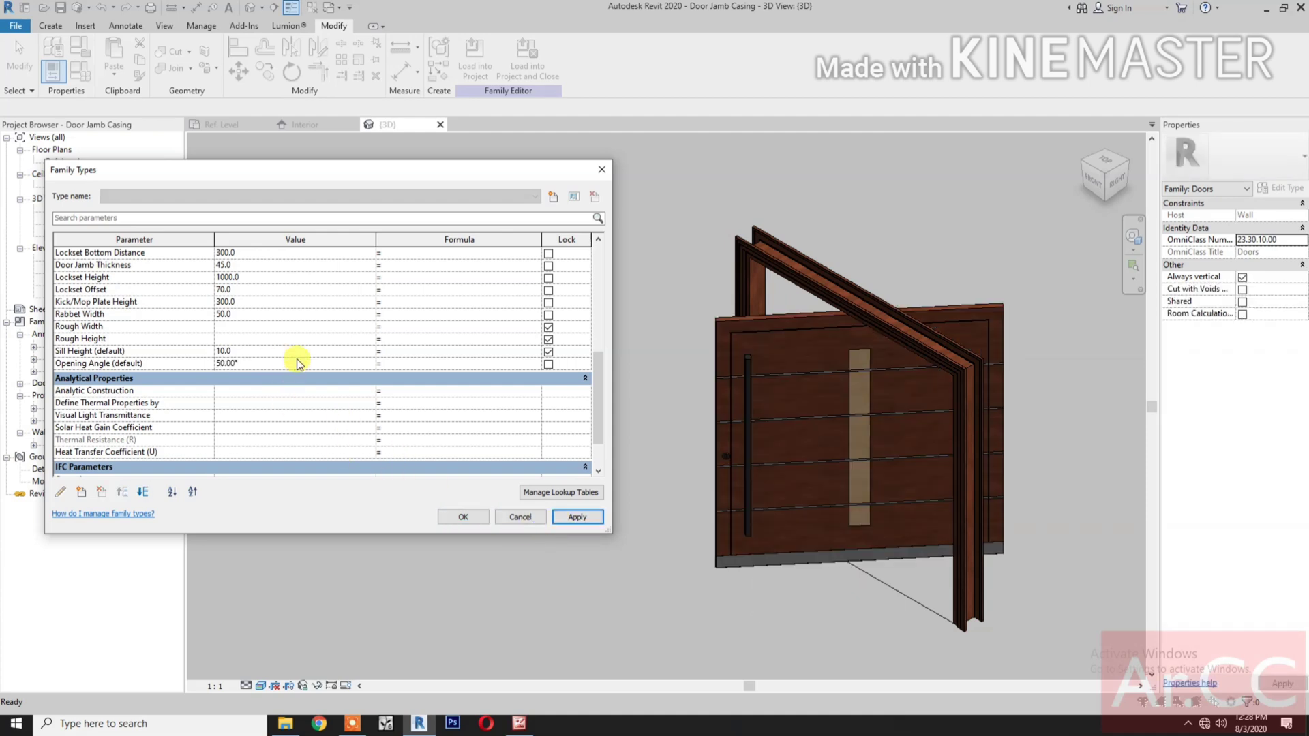
click(298, 362)
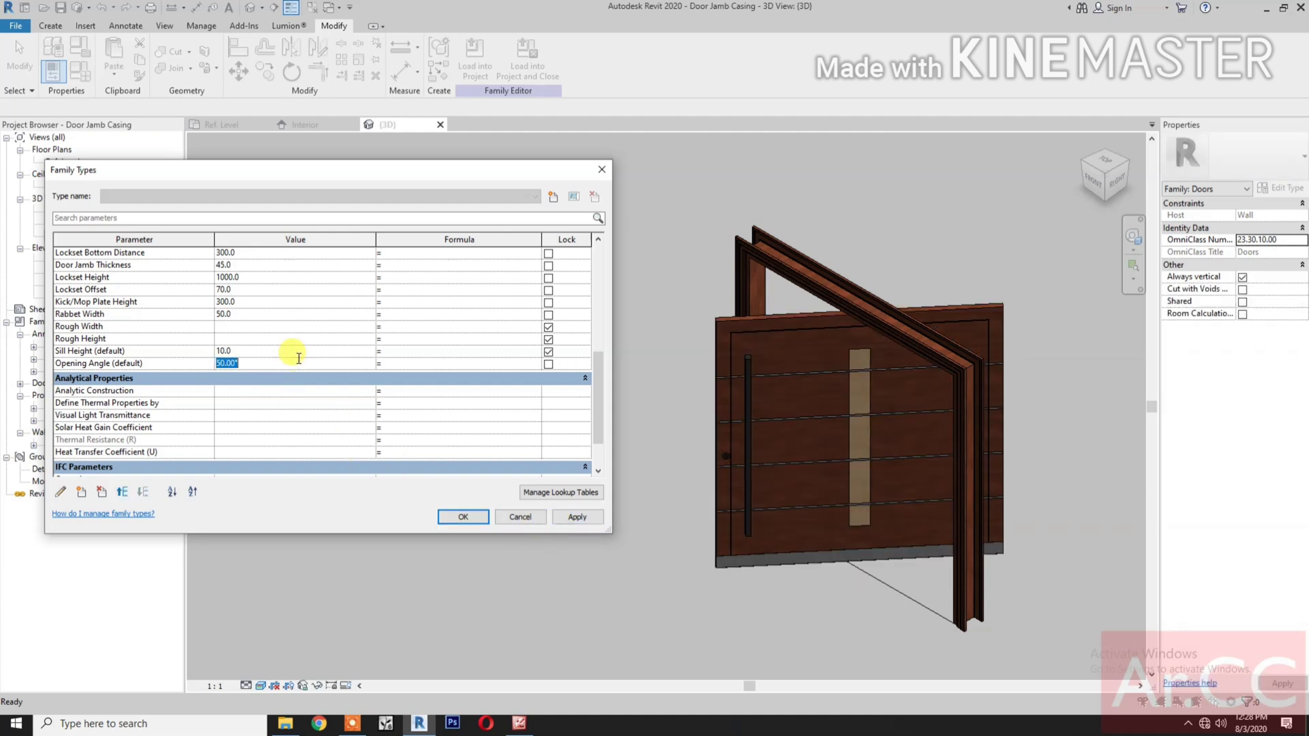
click(573, 517)
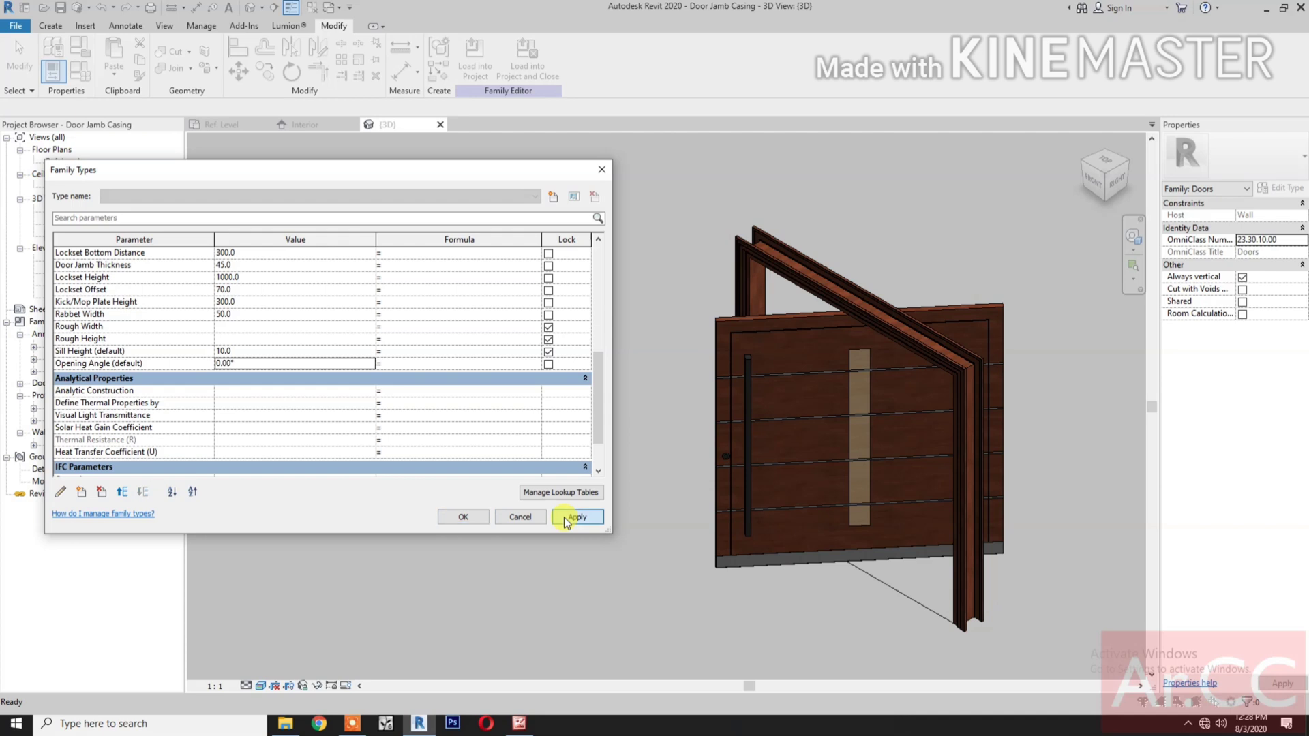
click(463, 517)
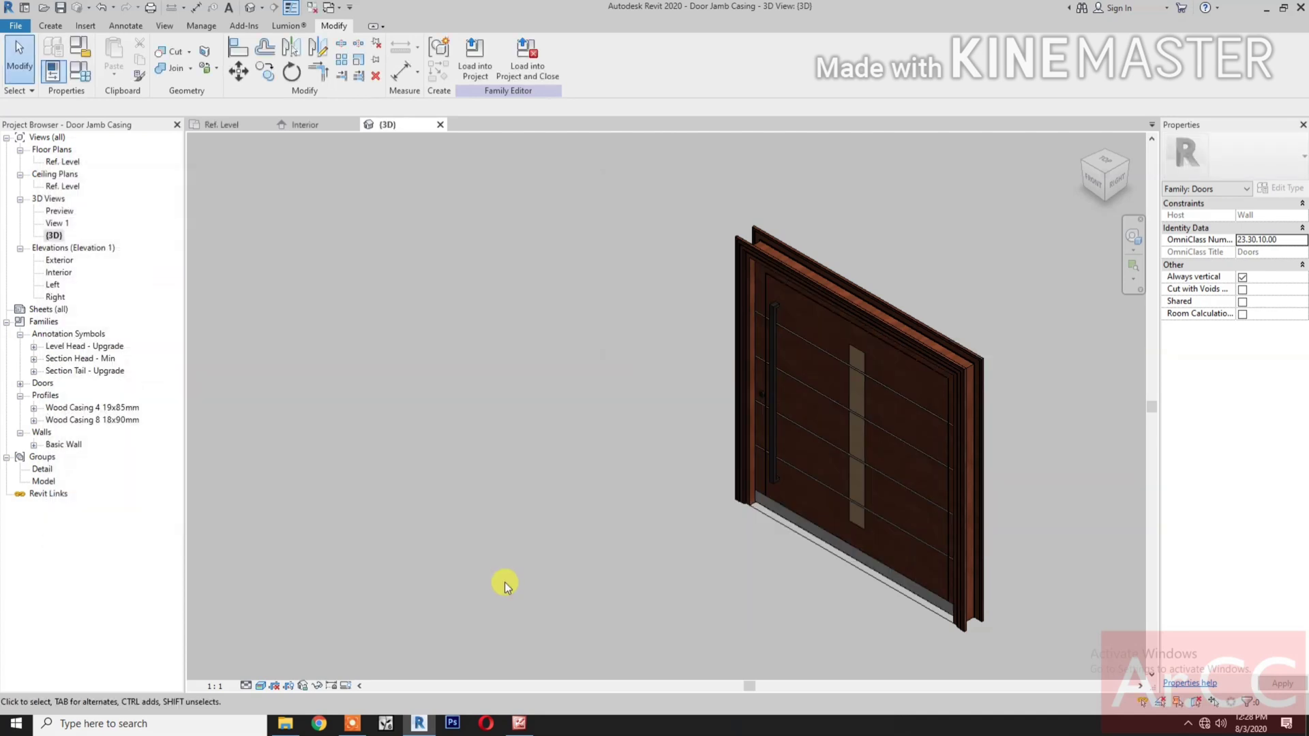